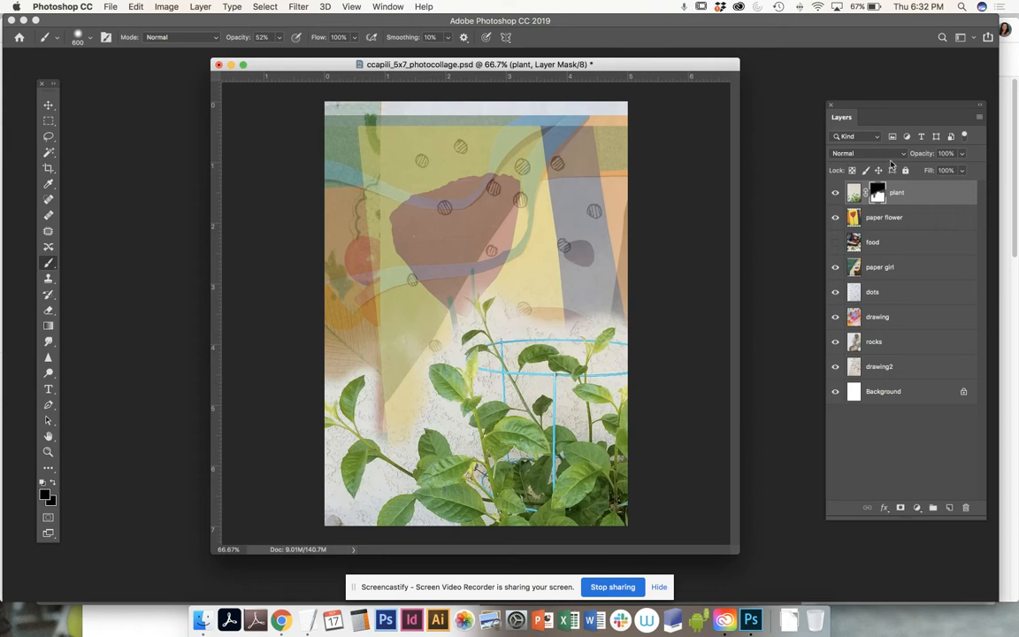
- Set the plant layer's blend mode to Divide and hide the paper girl layer
left_click(895, 154)
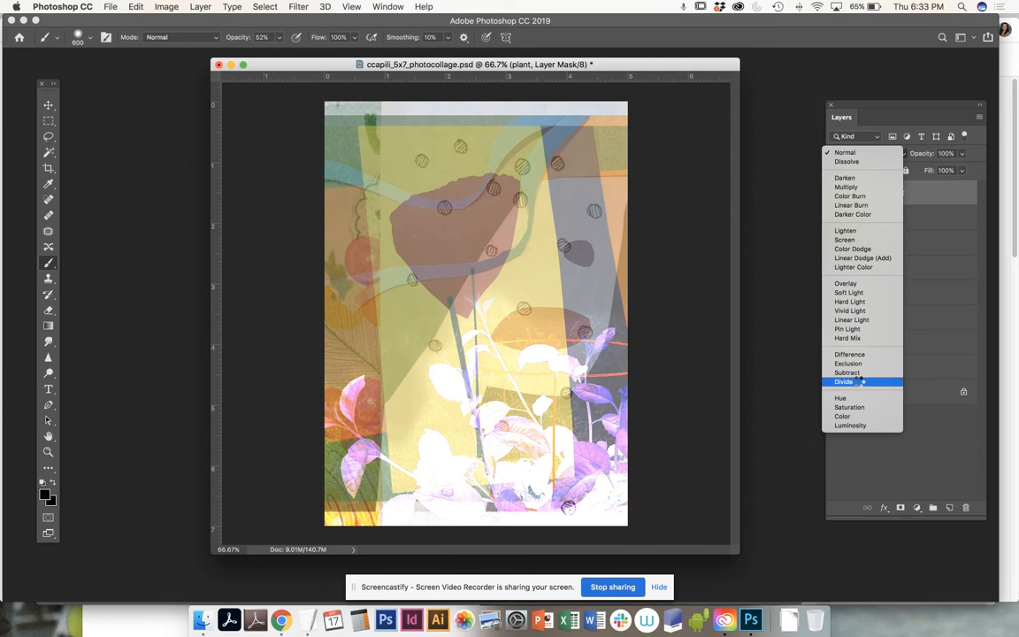
left_click(858, 381)
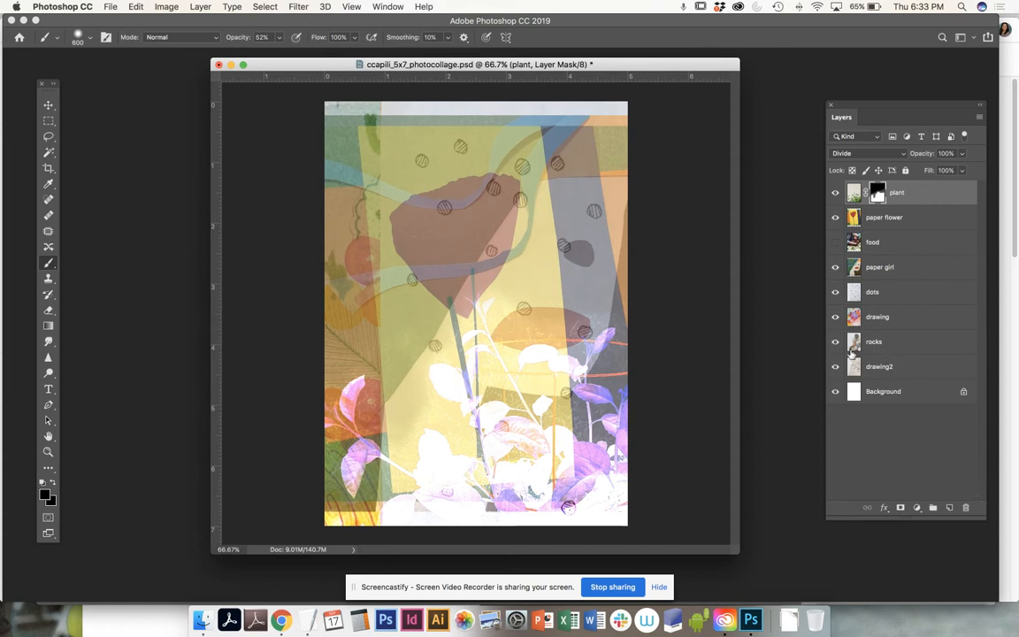
left_click(835, 241)
- Hide the paper girl, plant and paper flower layers, and move dots above food and paper girl
left_click(834, 267)
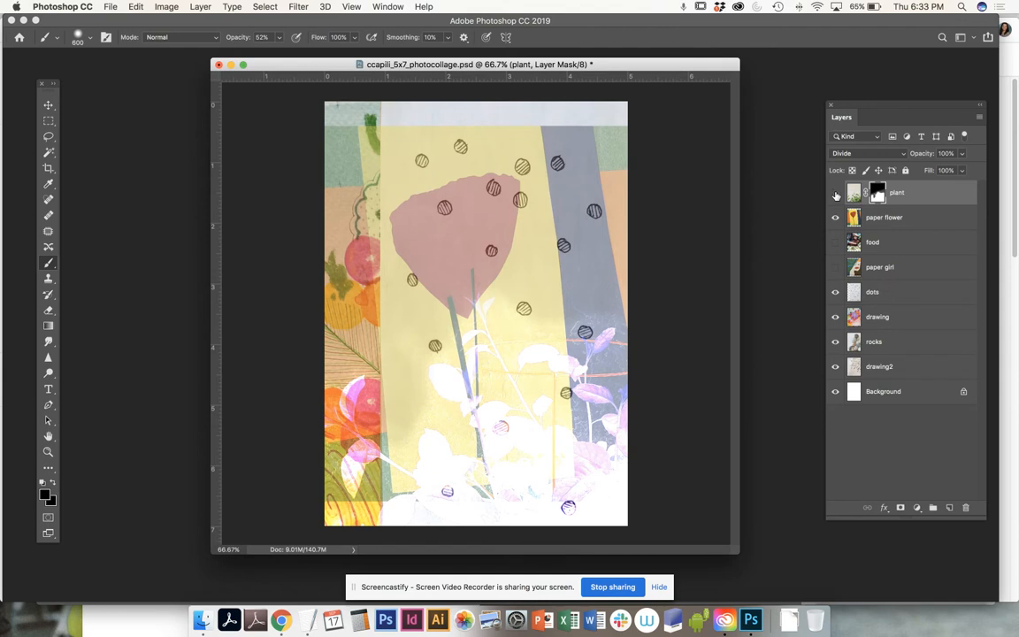
left_click(836, 195)
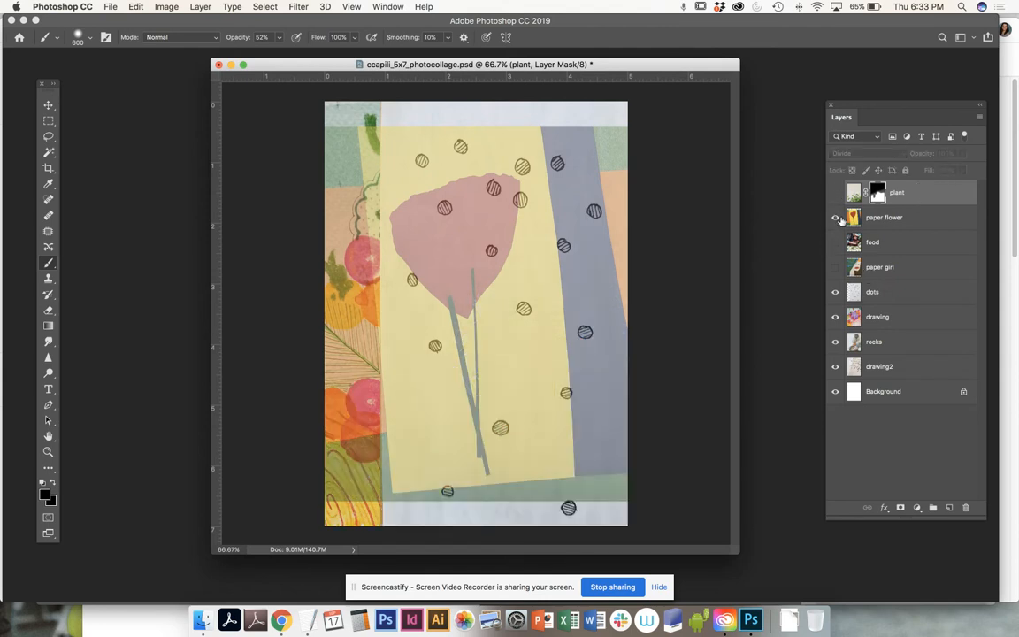
left_click(835, 217)
left_click(835, 217)
left_click(835, 218)
left_click_drag(900, 296, 889, 237)
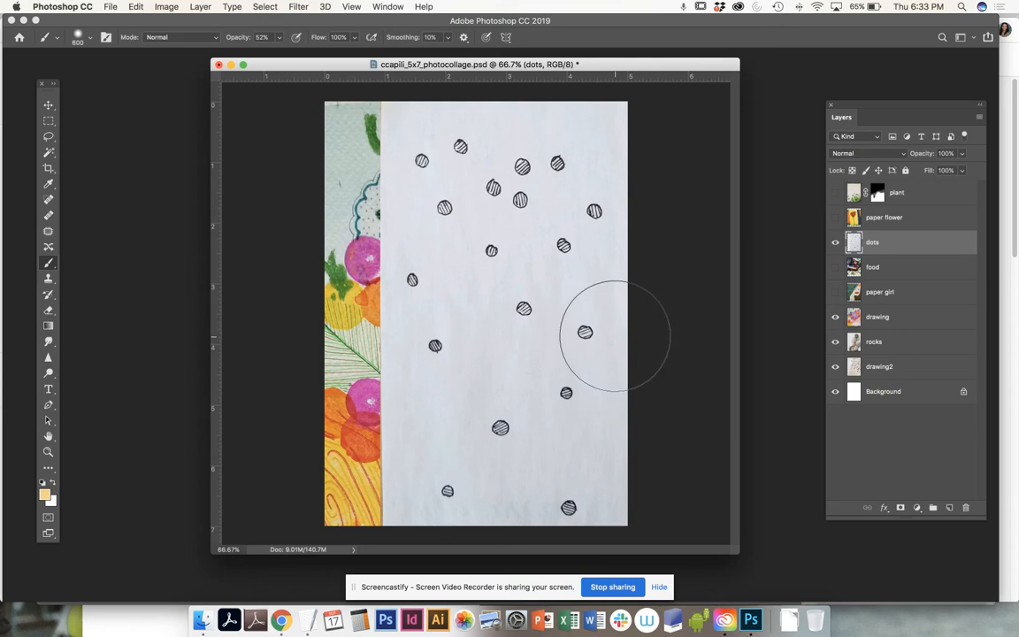
- Zoom out twice and enlarge the document window so the whole canvas shows
key("super+minus")
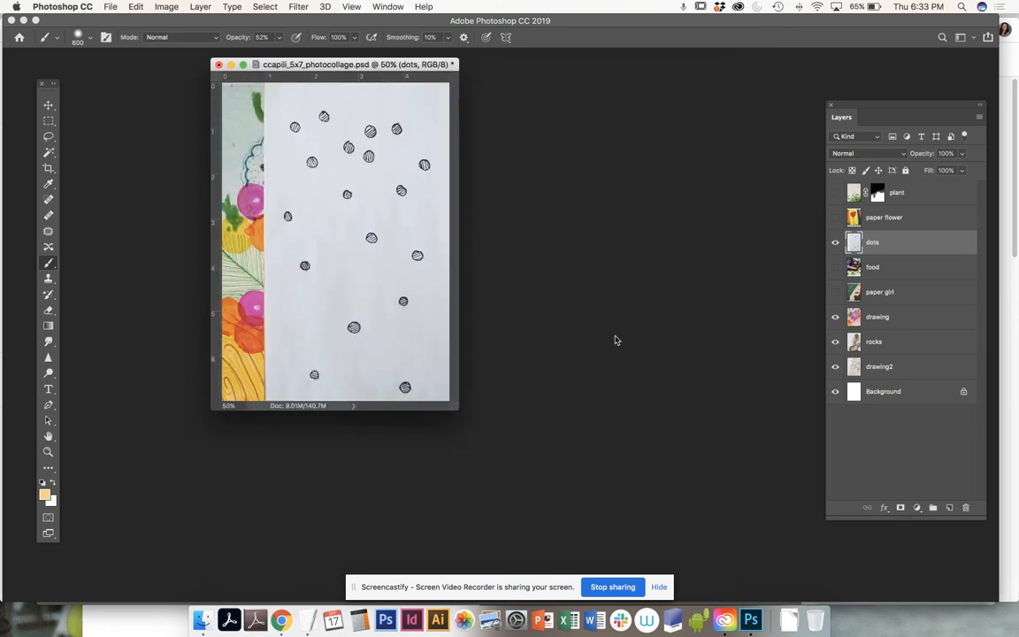
left_click_drag(459, 409, 749, 559)
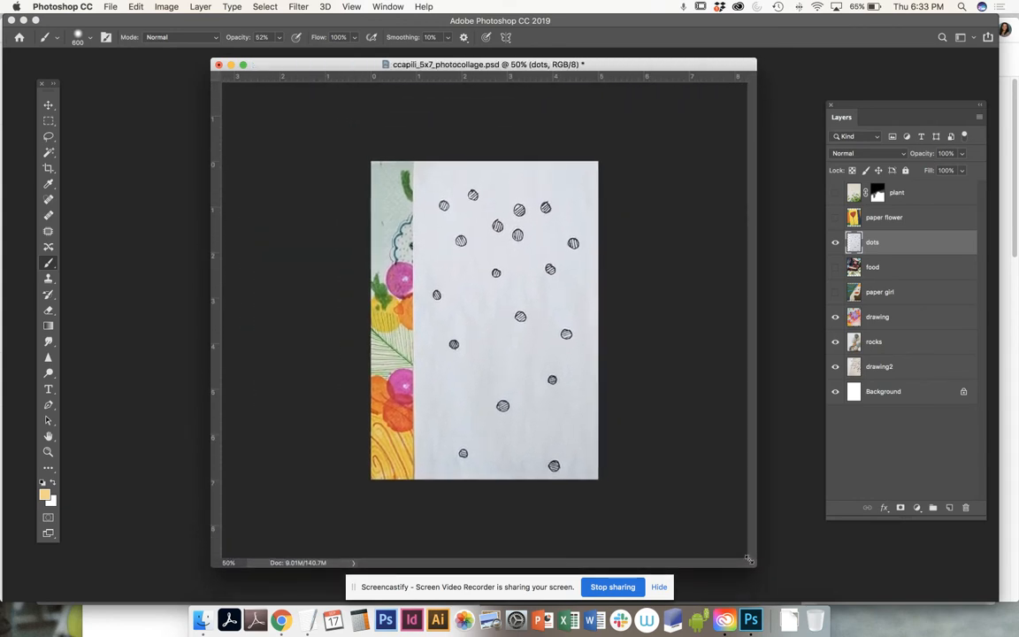
key("super+minus")
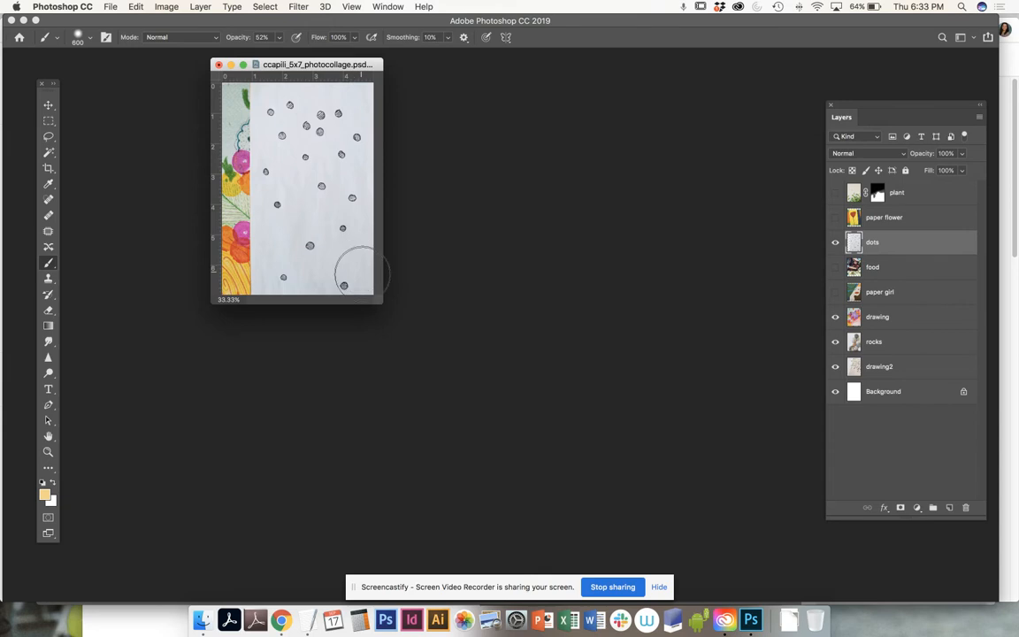
left_click_drag(381, 301, 753, 562)
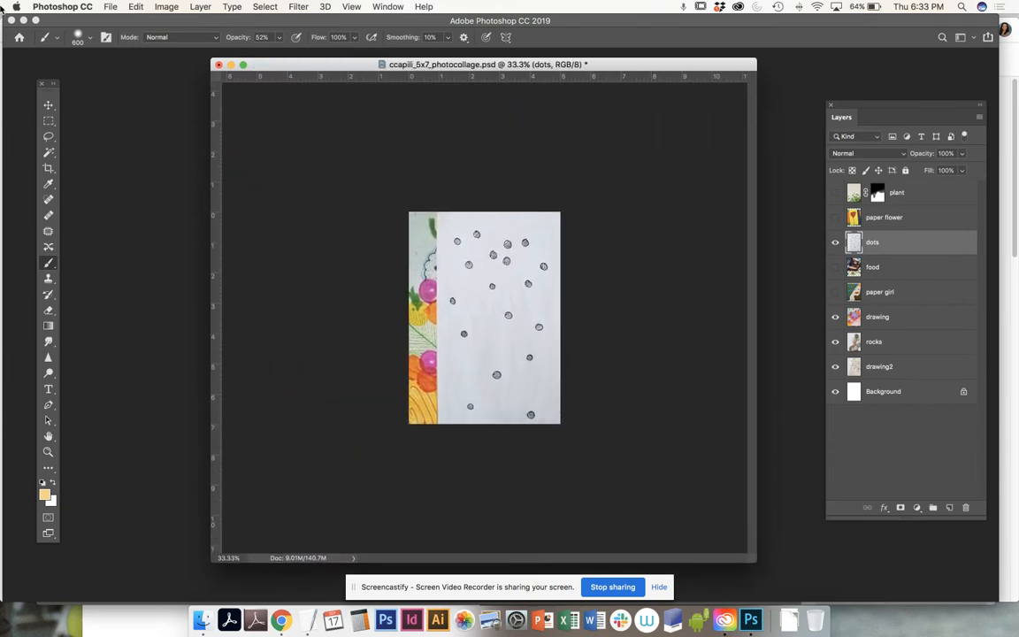
- Start Free Transform on the dots layer from the Edit menu
left_click(157, 5)
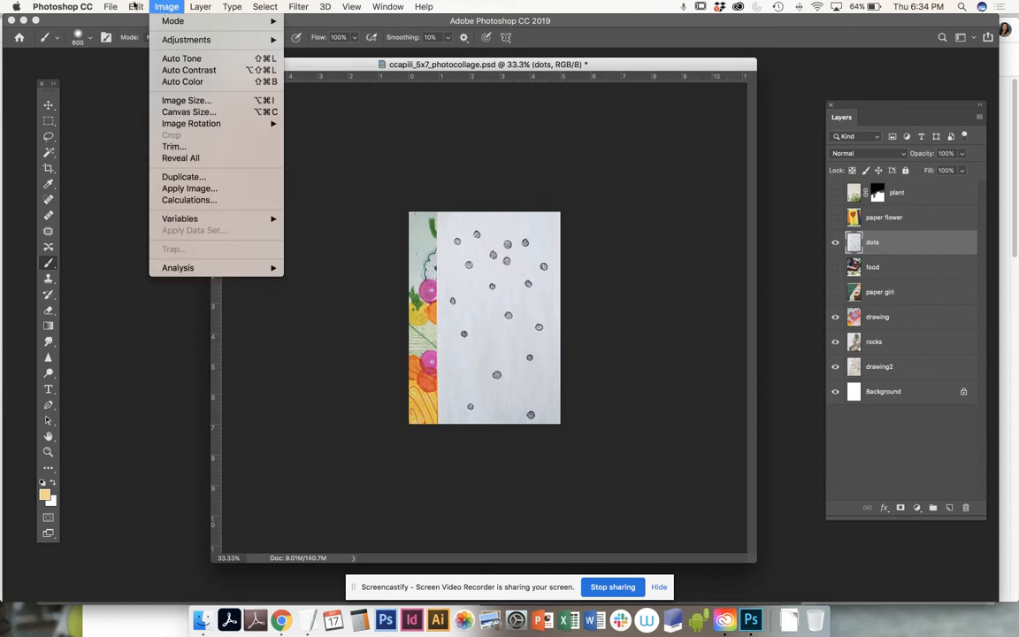
mouse_move(132, 6)
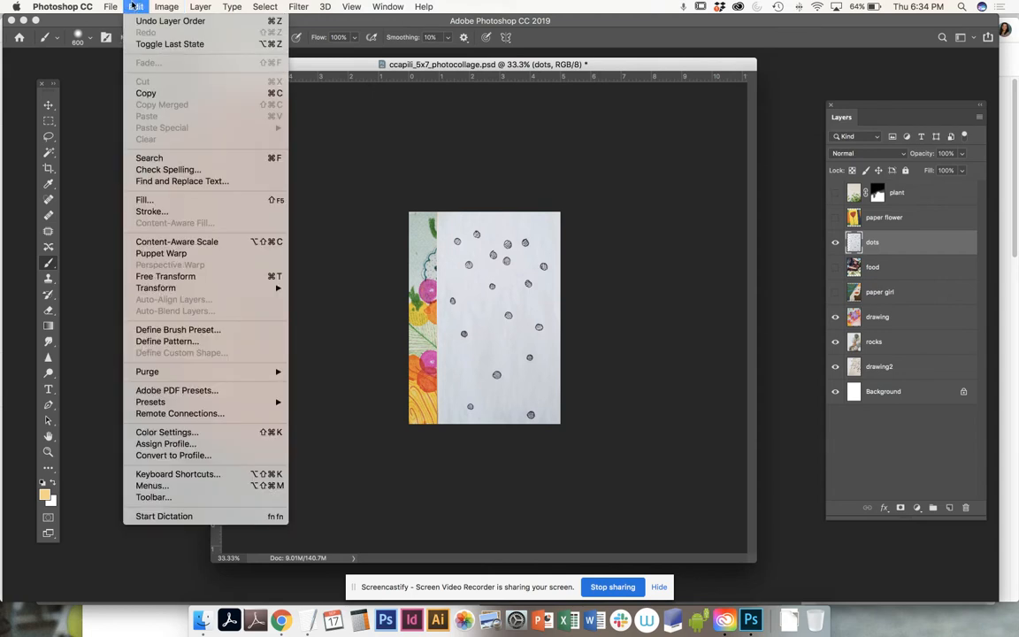
left_click(213, 276)
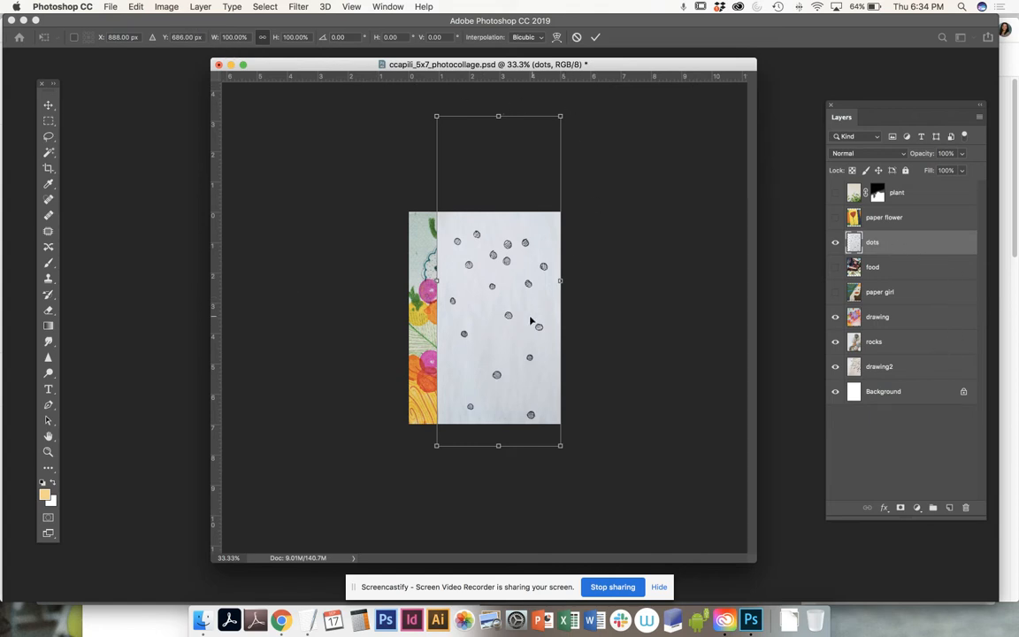
- Scale the dots layer to 83.10%, rotate it -90°, and center it as a horizontal band
mouse_move(517, 235)
left_mouse_down()
mouse_move(545, 270)
mouse_move(496, 296)
mouse_move(473, 375)
mouse_move(495, 178)
mouse_move(492, 385)
mouse_move(498, 266)
mouse_move(489, 281)
left_mouse_up()
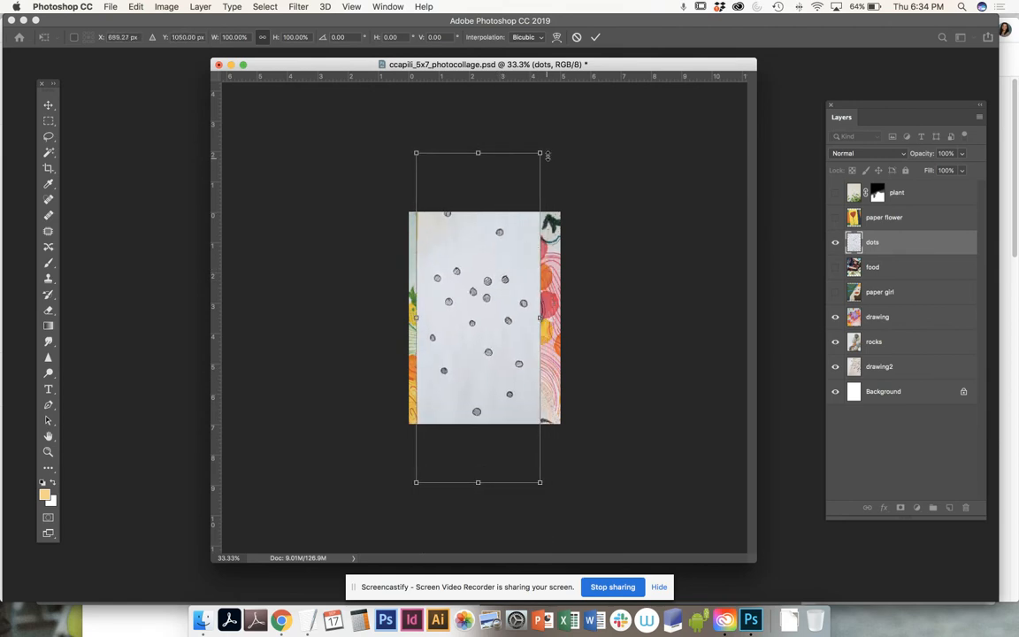
left_click_drag(541, 152, 558, 104)
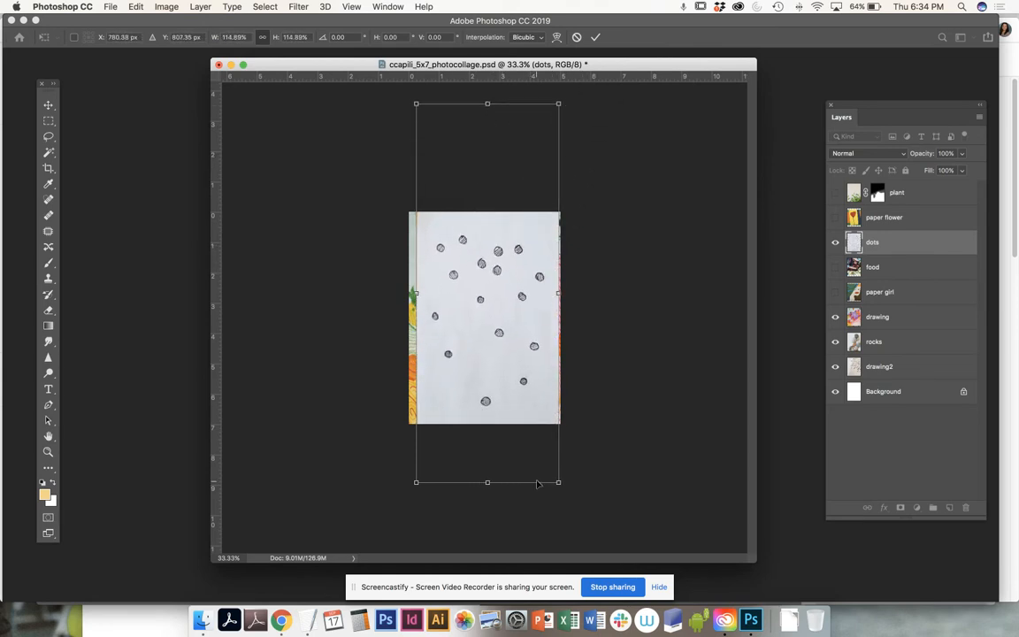
left_click_drag(558, 481, 524, 385)
key("super+z")
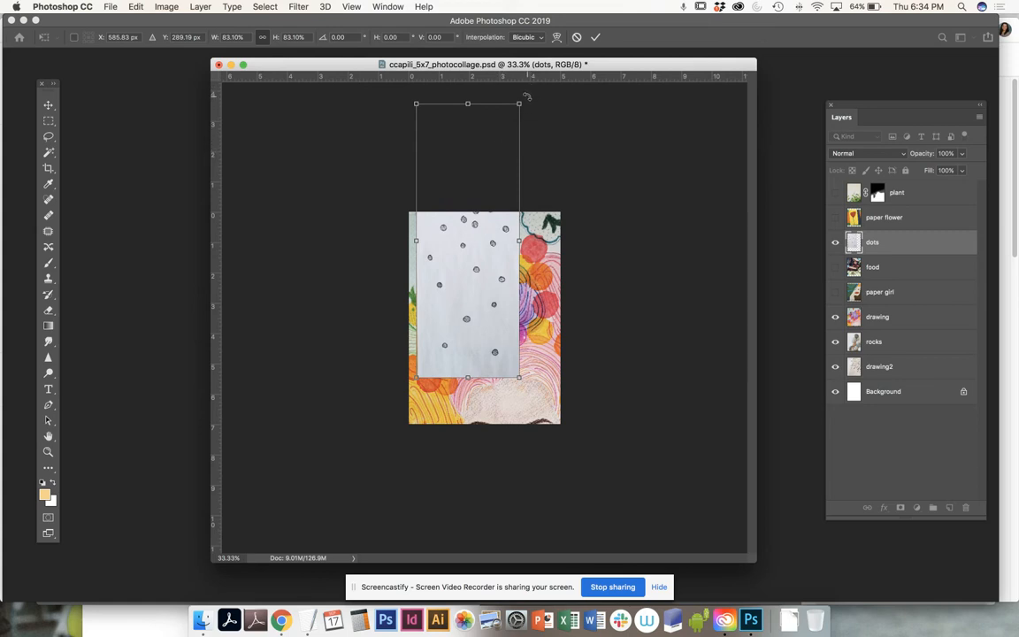
left_click_drag(531, 101, 393, 213)
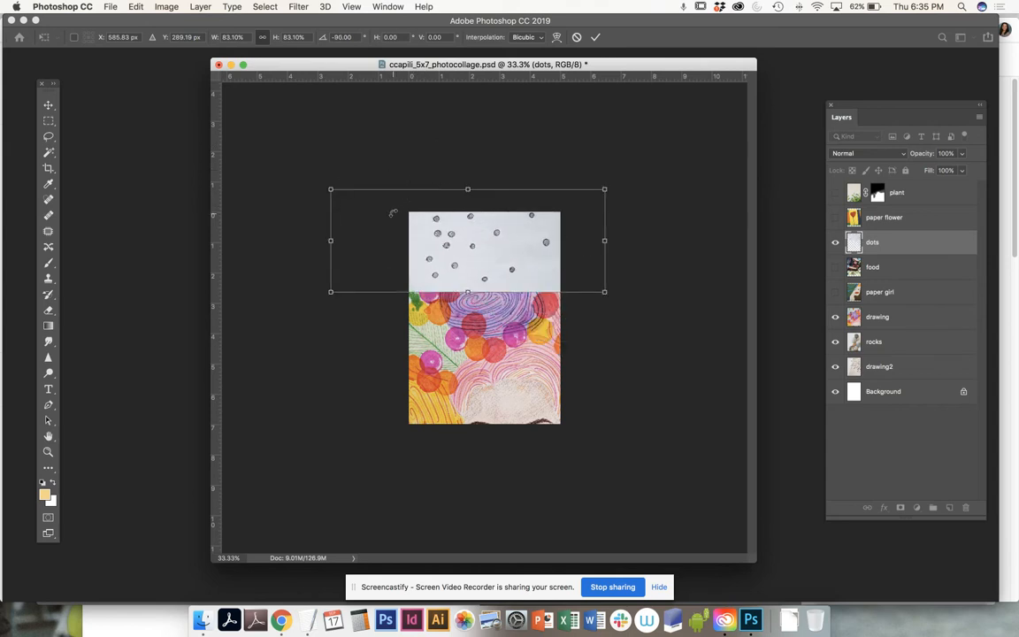
left_click_drag(499, 243, 541, 315)
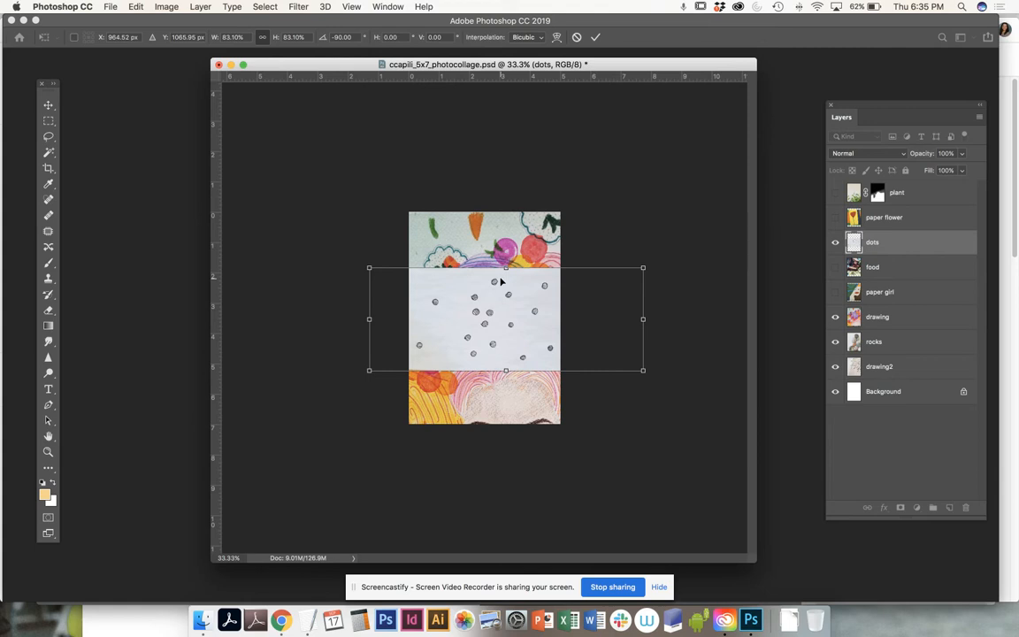
key("Return")
key("b")
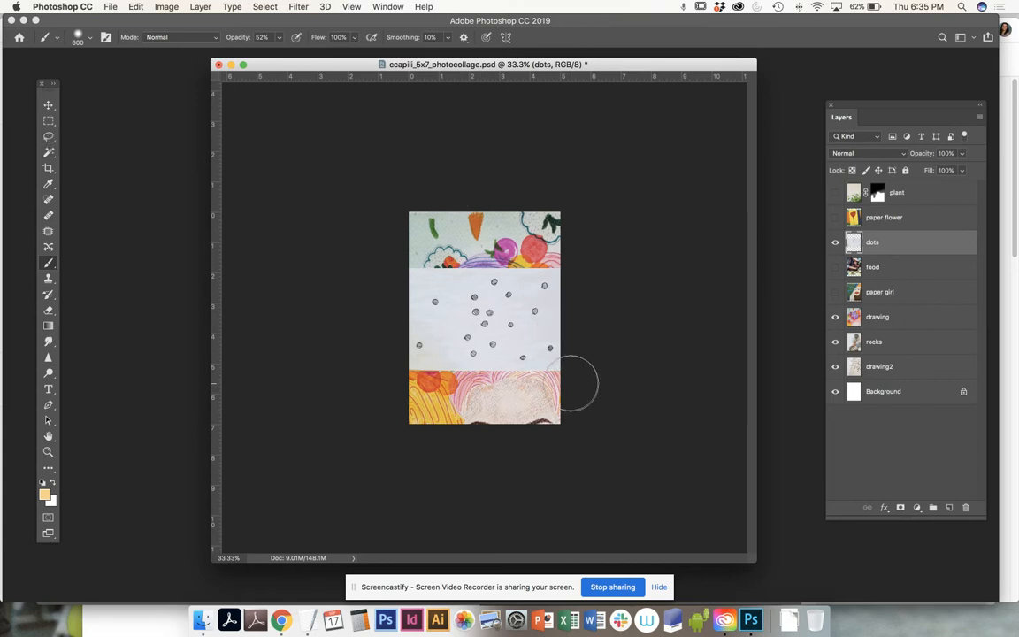
- Move the dots band up to the top of the page with the Move tool
left_click(49, 120)
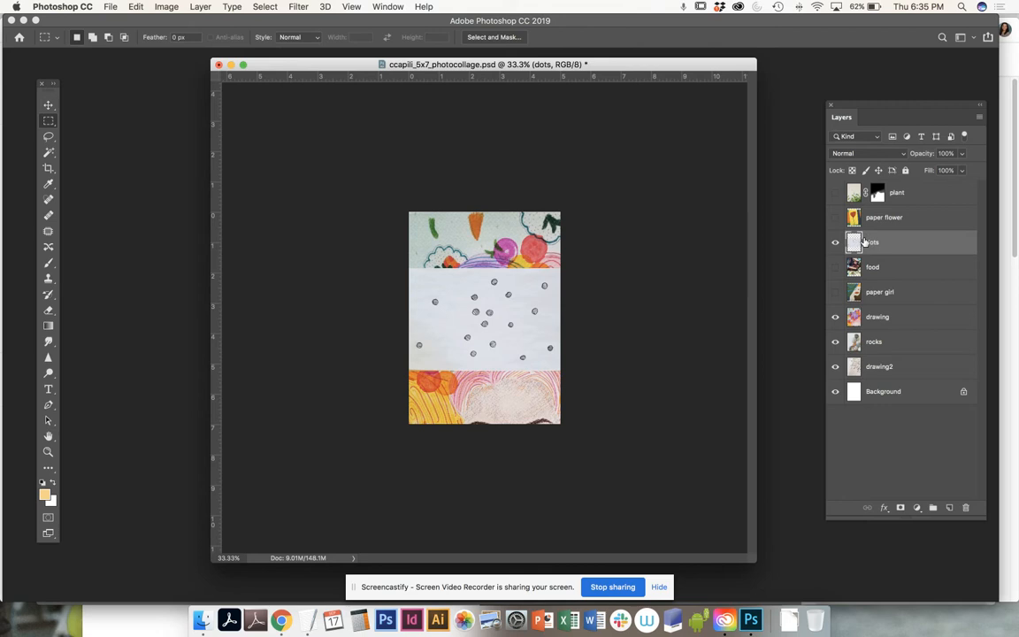
key("super+plus")
left_click_drag(452, 408, 760, 520)
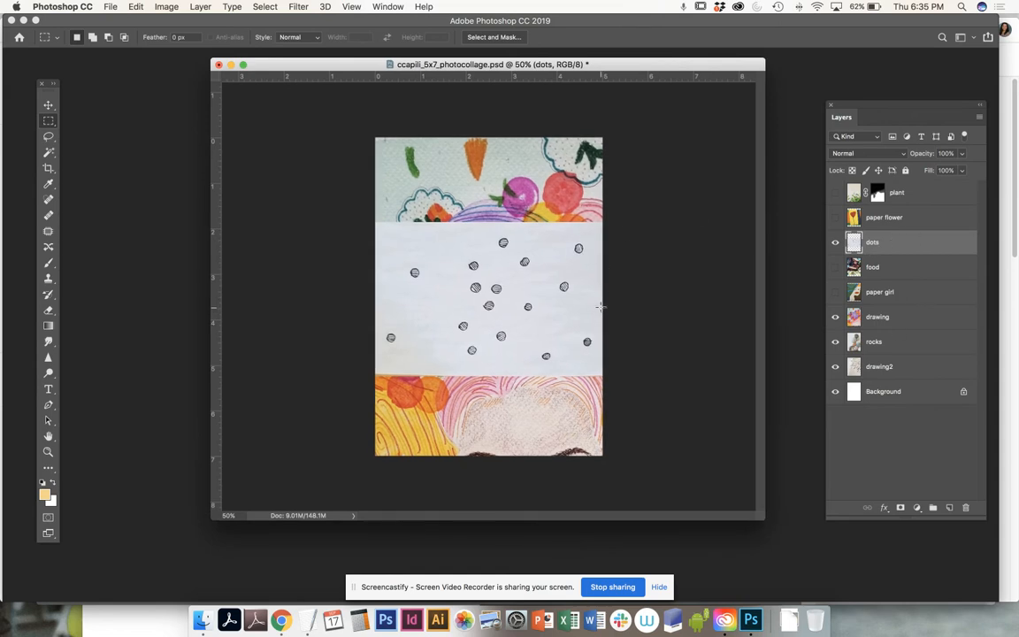
key("v")
left_click_drag(583, 329, 560, 195)
- Hide the drawing and dots layers and move rocks above paper girl
key("super+minus")
key("super+minus")
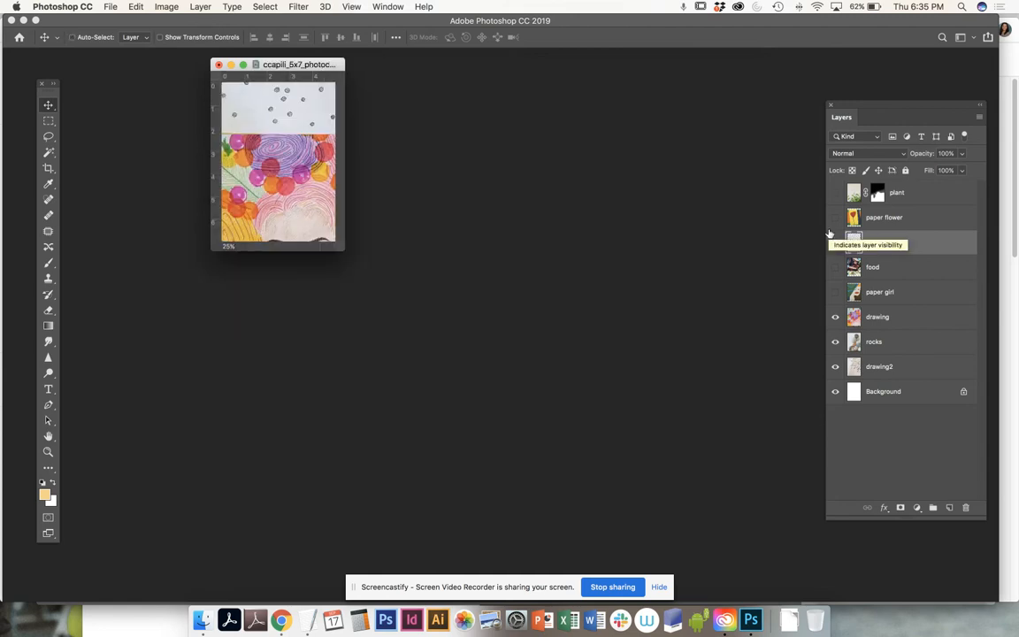
left_click_drag(343, 250, 736, 545)
left_click(834, 317)
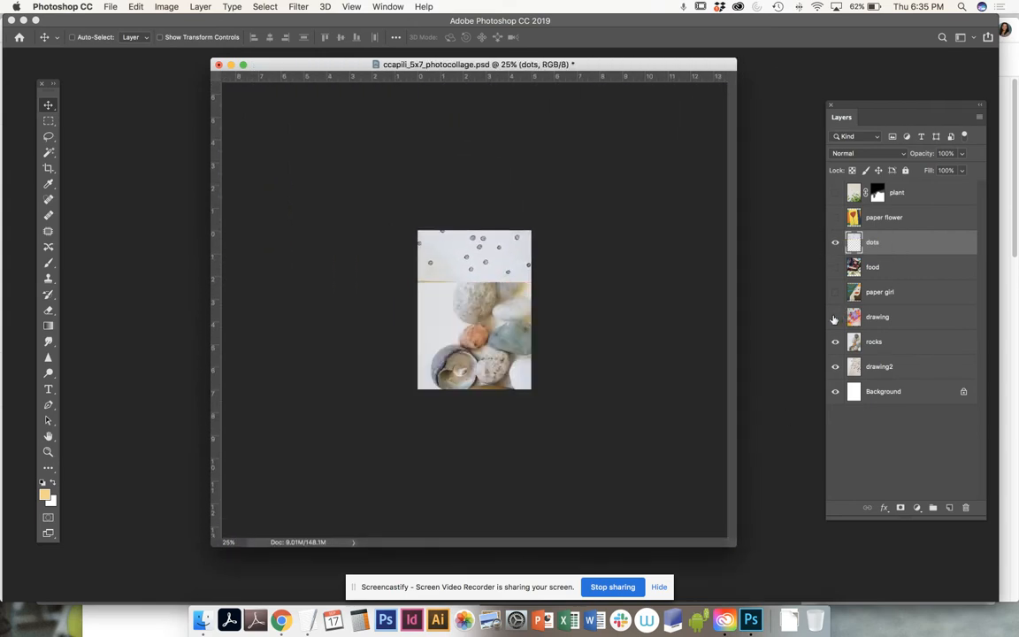
left_click(901, 344)
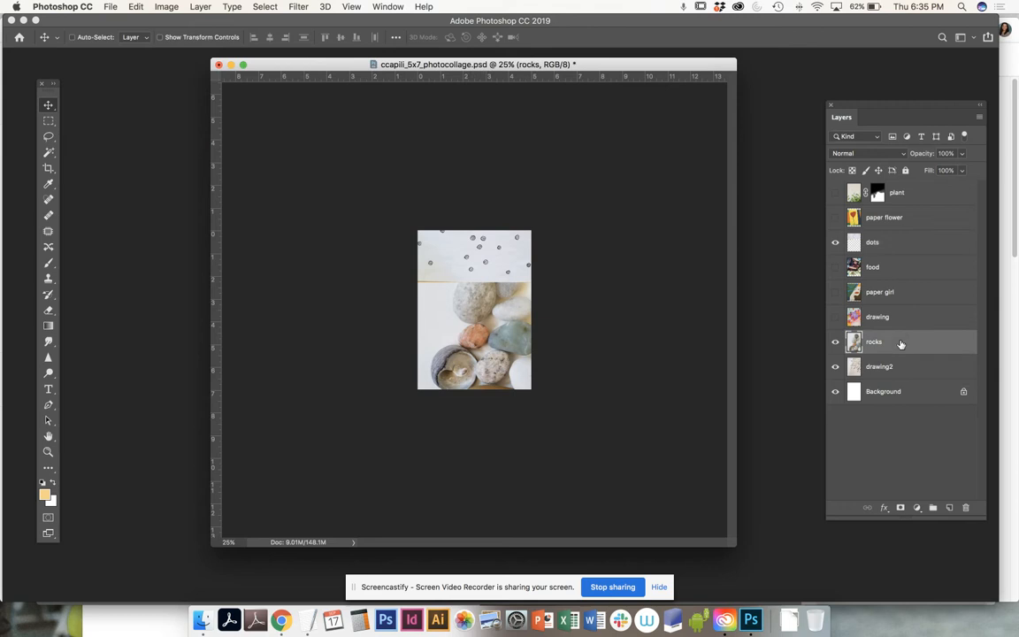
left_click_drag(900, 344, 879, 279)
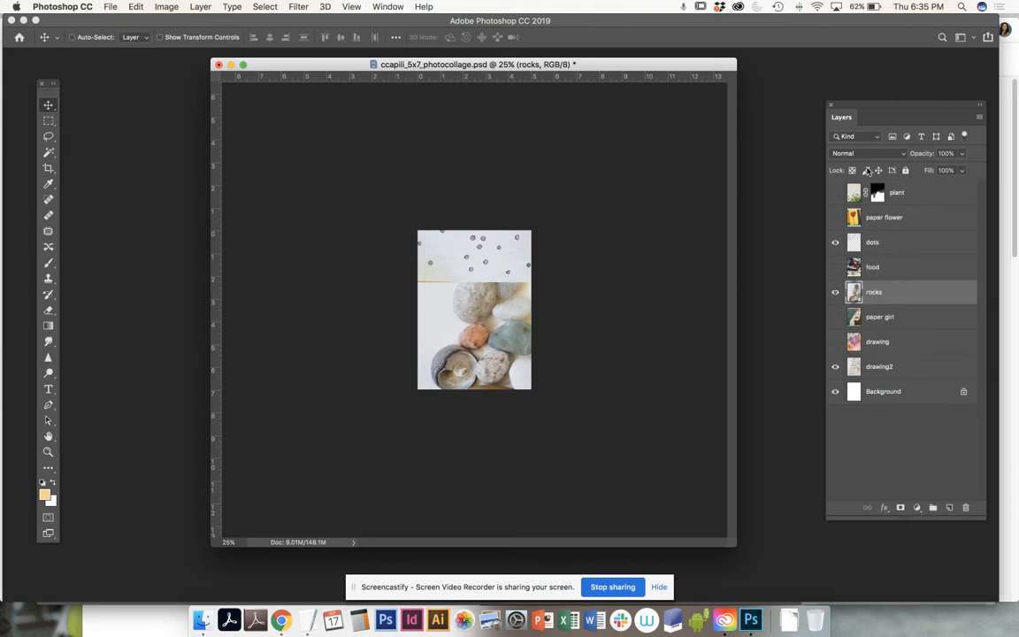
left_click(833, 243)
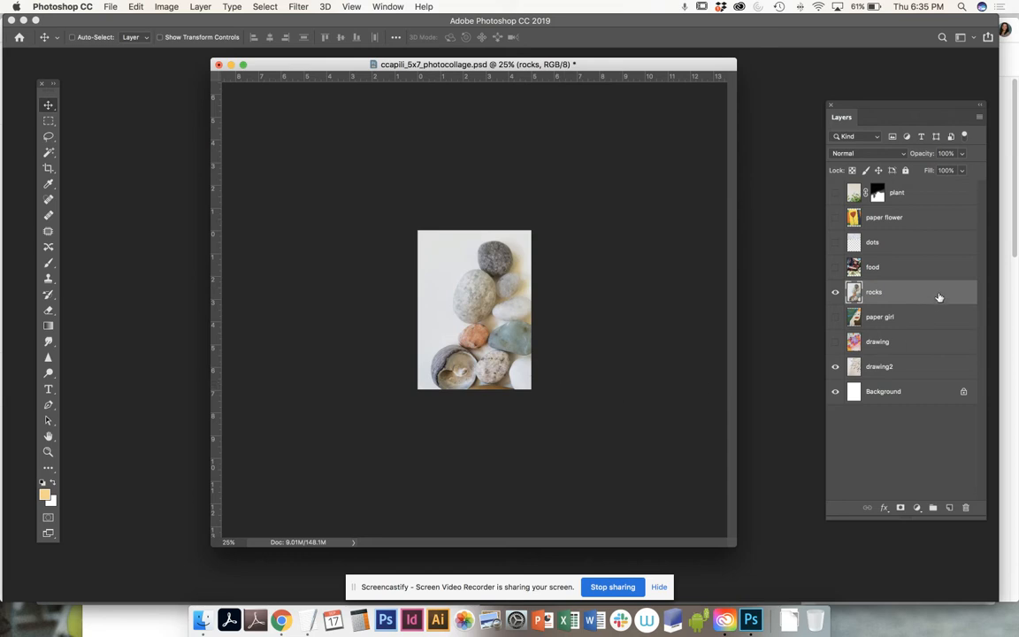
- Free-transform the rocks photo to 87.43%, shift it right, and commit
left_click(158, 7)
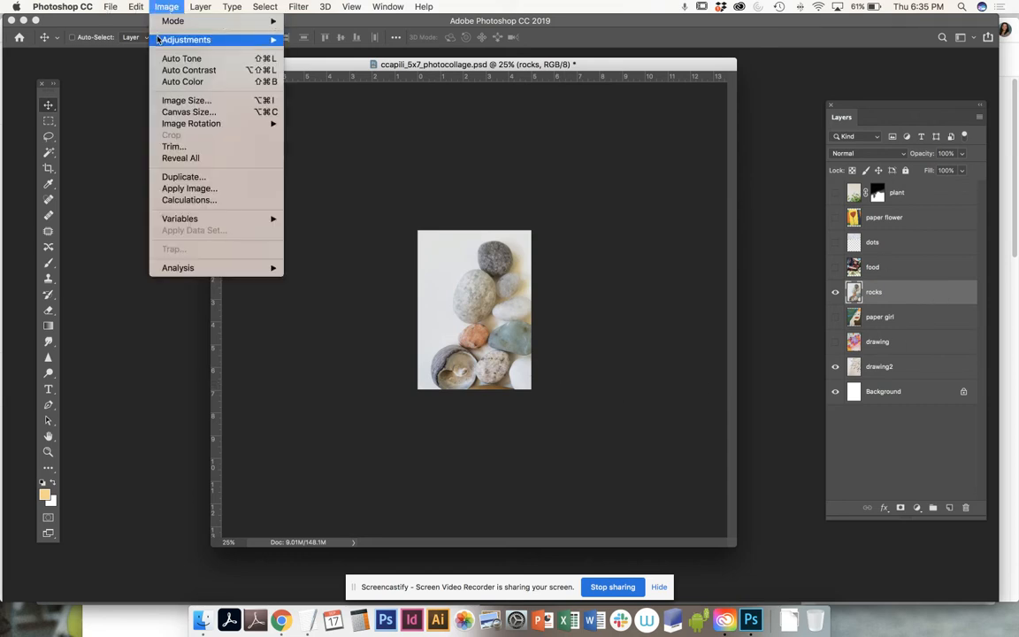
mouse_move(134, 7)
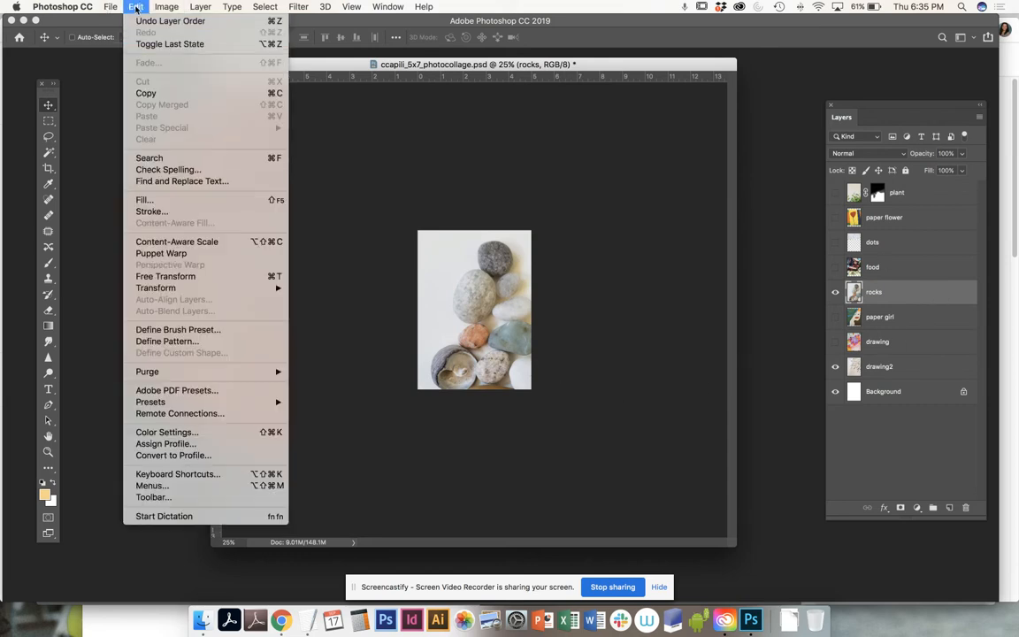
left_click(165, 276)
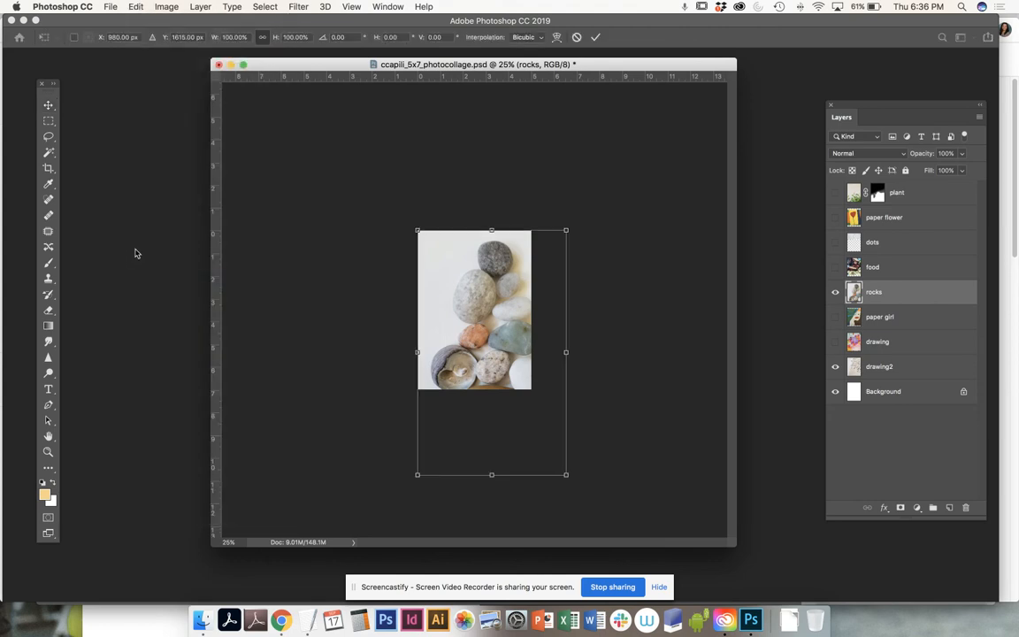
left_click_drag(482, 387, 446, 333)
left_click_drag(461, 345, 485, 337)
left_click_drag(564, 182, 542, 209)
mouse_move(491, 290)
left_mouse_down()
mouse_move(510, 282)
mouse_move(515, 291)
mouse_move(488, 298)
mouse_move(499, 294)
left_mouse_up()
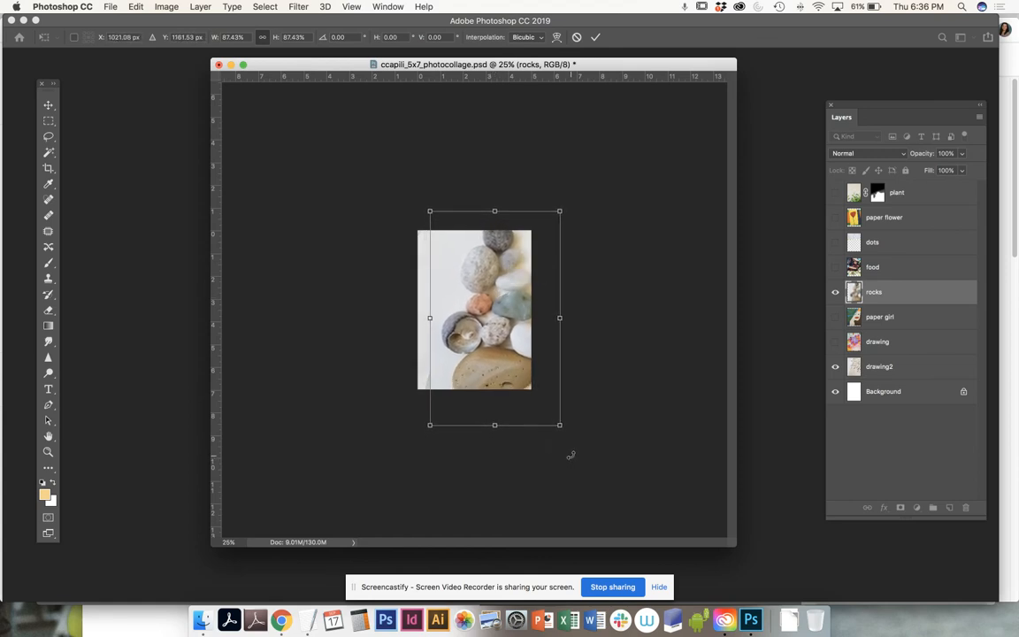
key("Return")
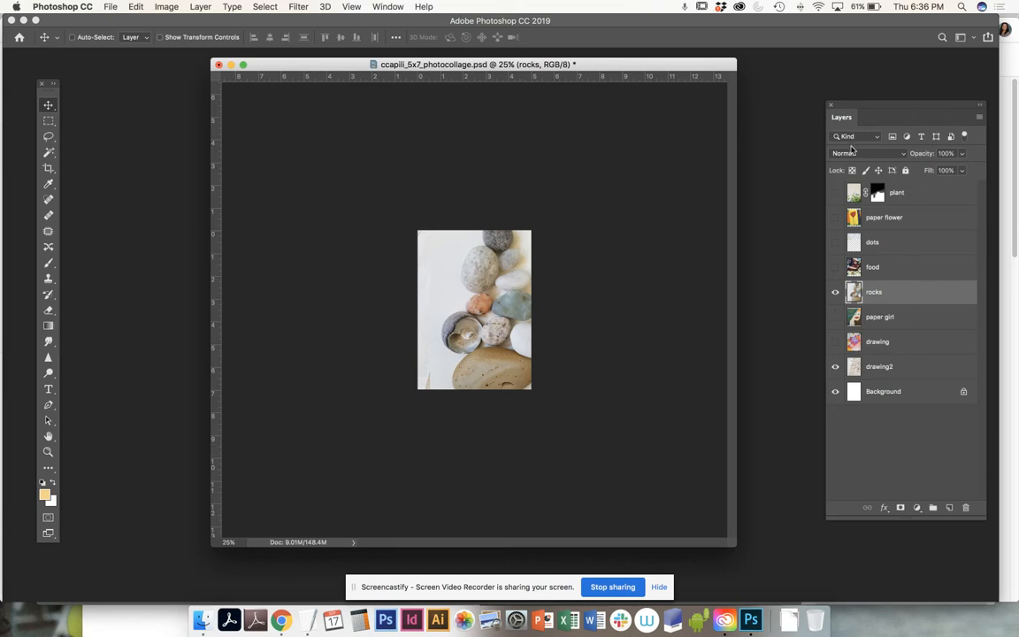
- Show drawing2, move it above rocks, and toggle it to compare with the stones
left_click(834, 366)
mouse_move(888, 371)
left_mouse_down()
mouse_move(889, 200)
mouse_move(889, 303)
left_mouse_up()
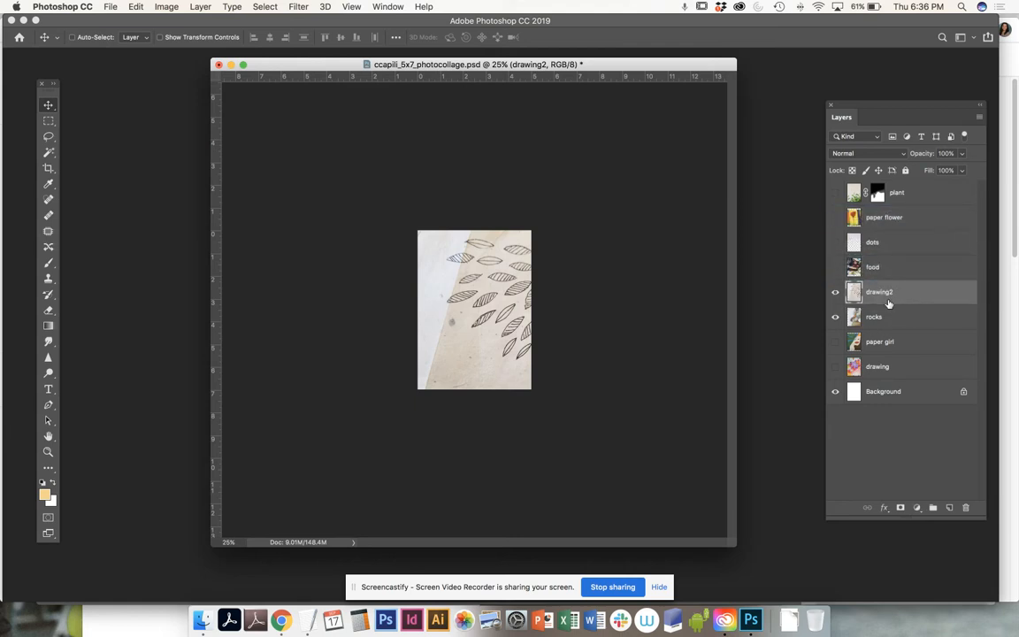
left_click(835, 293)
left_click(835, 293)
left_click(835, 293)
left_click(835, 292)
- Try drawing2 beneath the rocks layer, then return it above rocks
mouse_move(893, 291)
left_mouse_down()
mouse_move(898, 335)
mouse_move(891, 326)
mouse_move(890, 334)
mouse_move(885, 288)
left_mouse_up()
left_click_drag(876, 294, 877, 328)
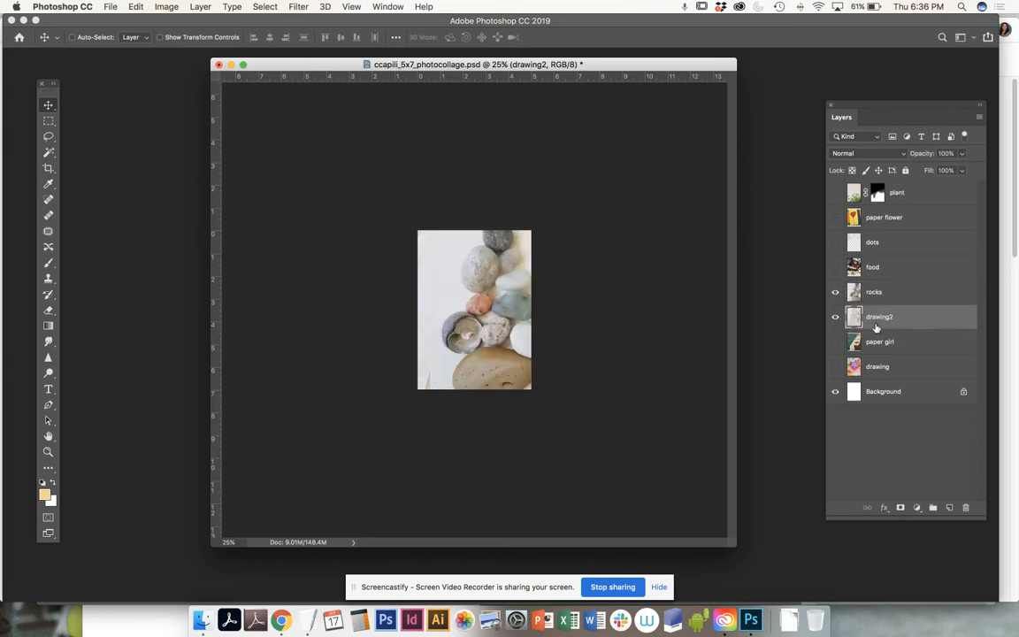
left_click(877, 293)
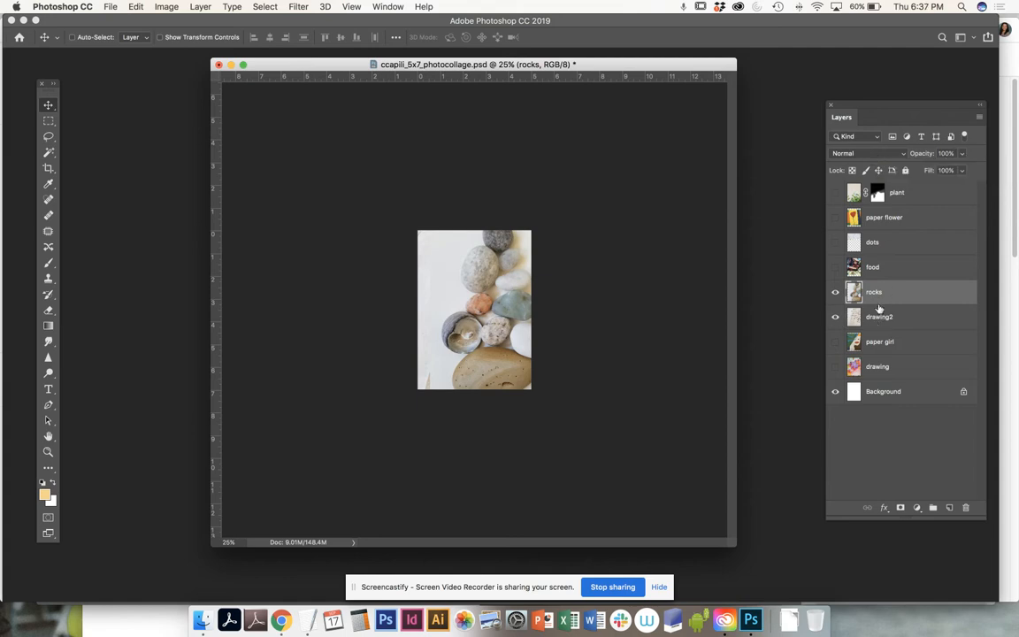
left_click_drag(884, 320, 887, 284)
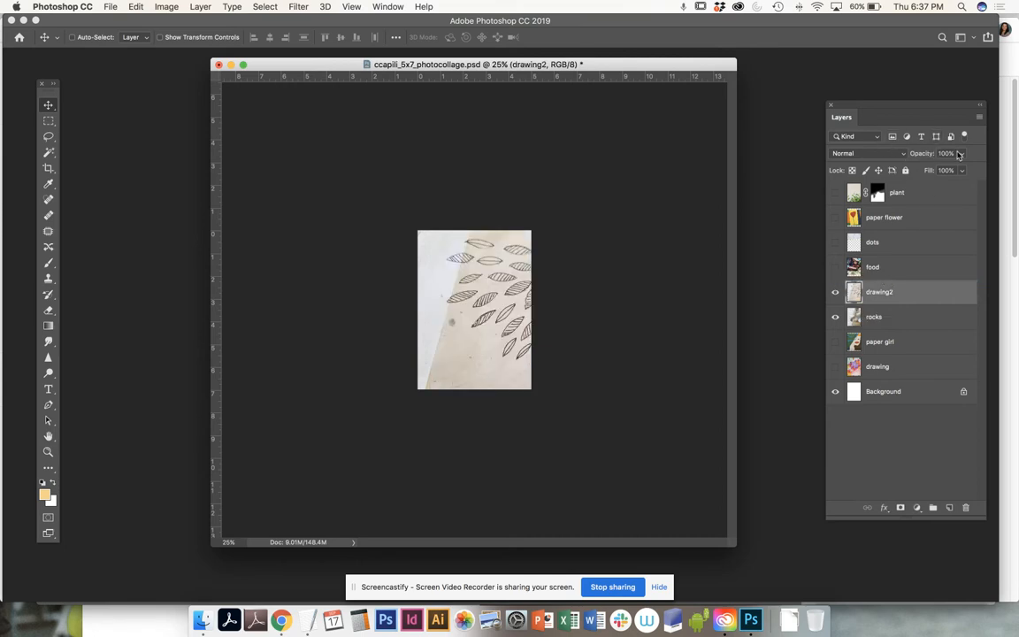
- Preview the blend modes for drawing2 and set it to Divide
left_click(904, 157)
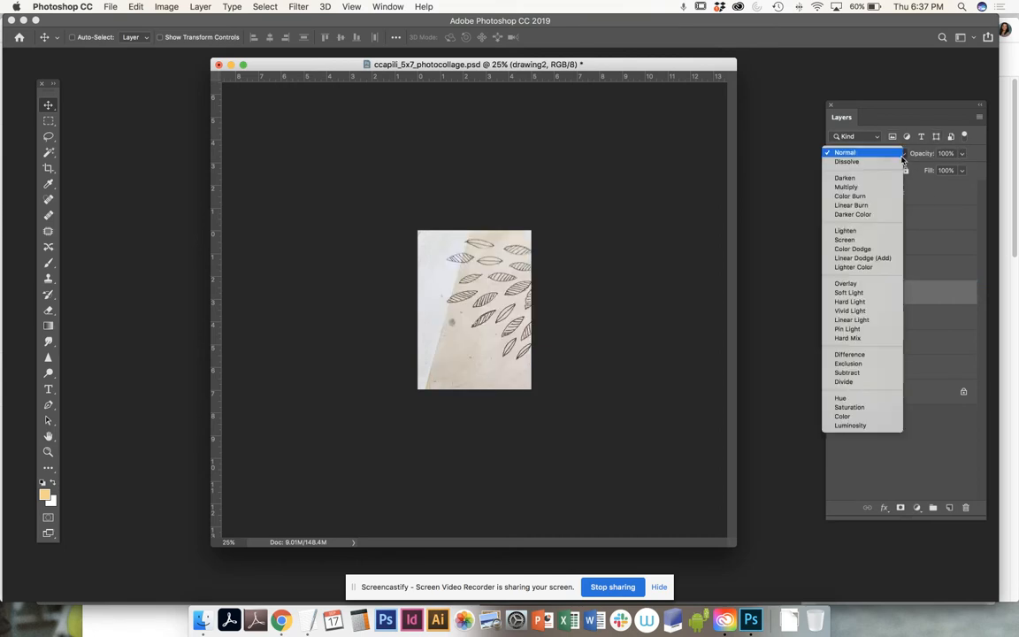
left_click(935, 292)
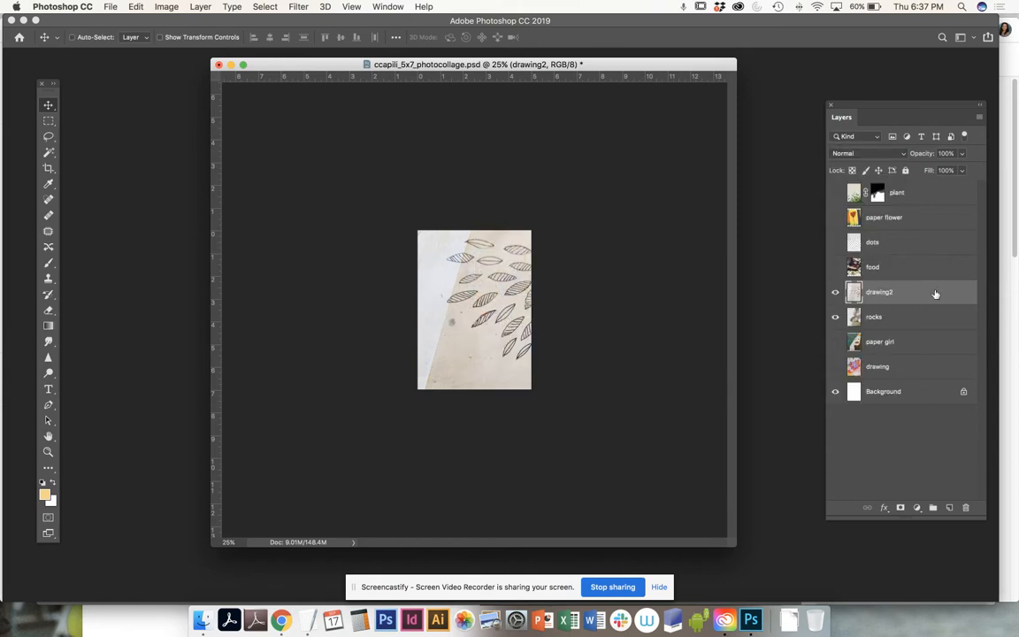
left_click(904, 157)
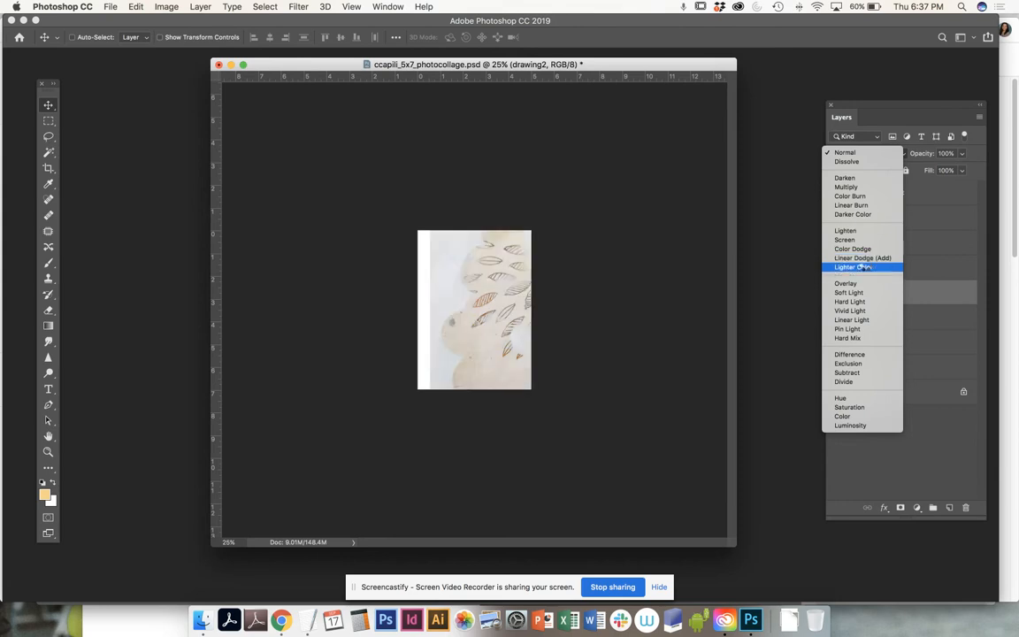
left_click(852, 381)
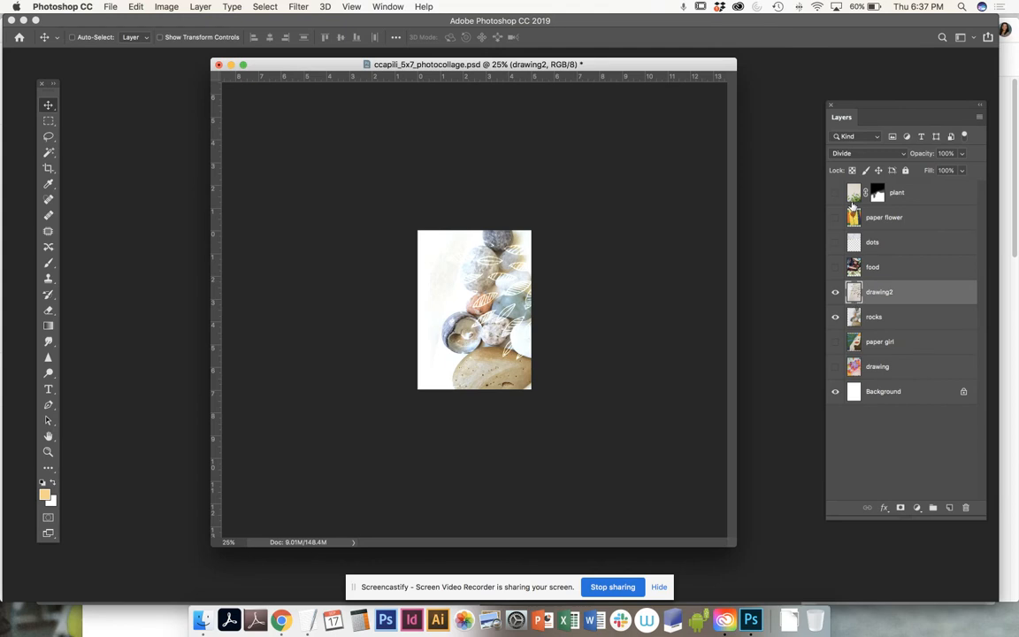
- Zoom to 50%, enlarge the window, and briefly preview the dots layer, leaving it hidden
key("super+equal")
key("super+equal")
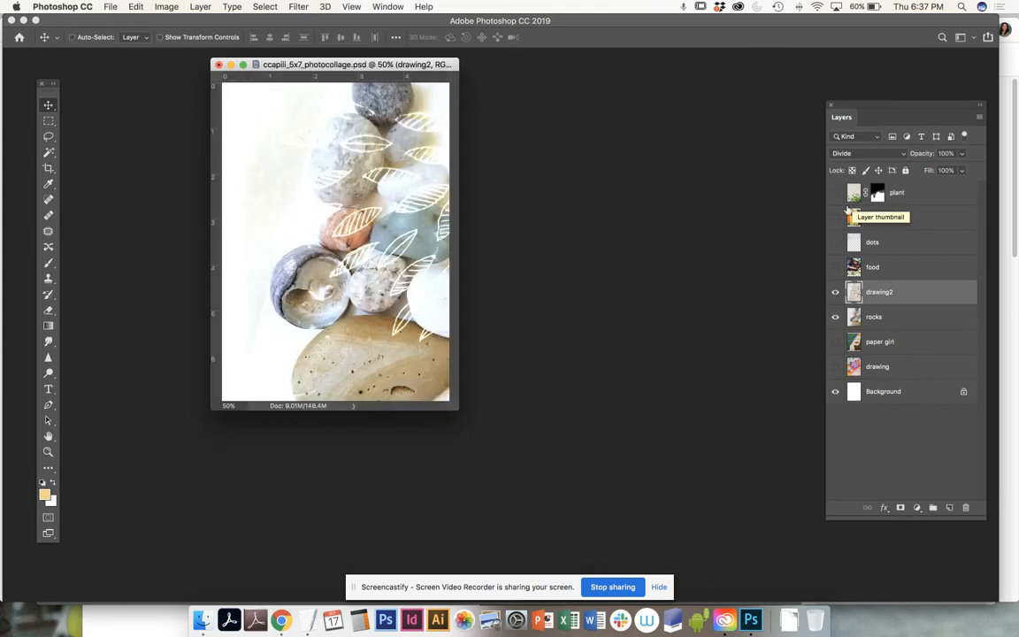
left_click_drag(457, 408, 765, 569)
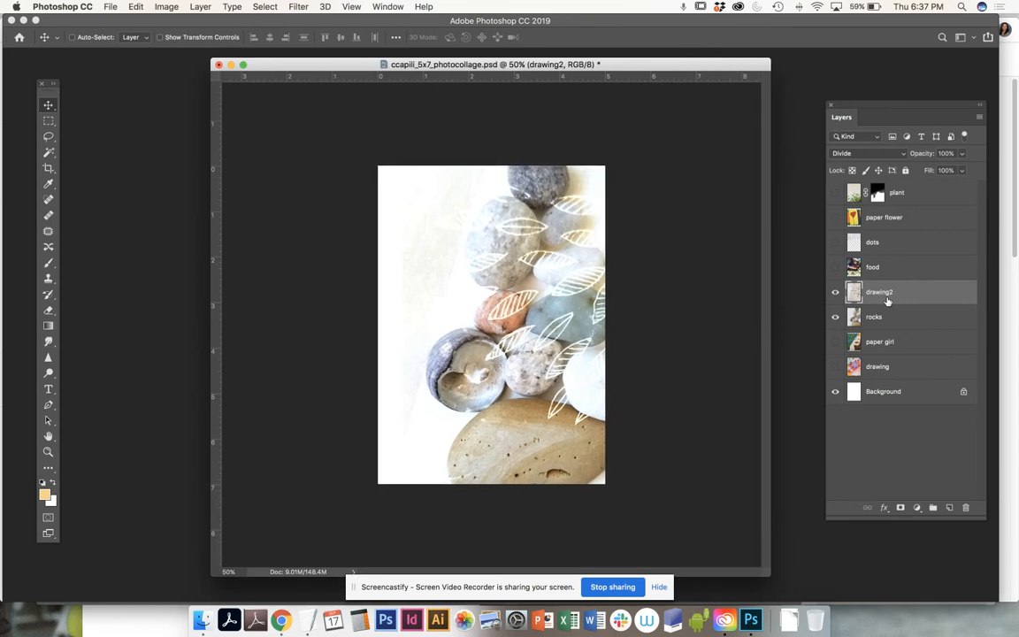
left_click(880, 244)
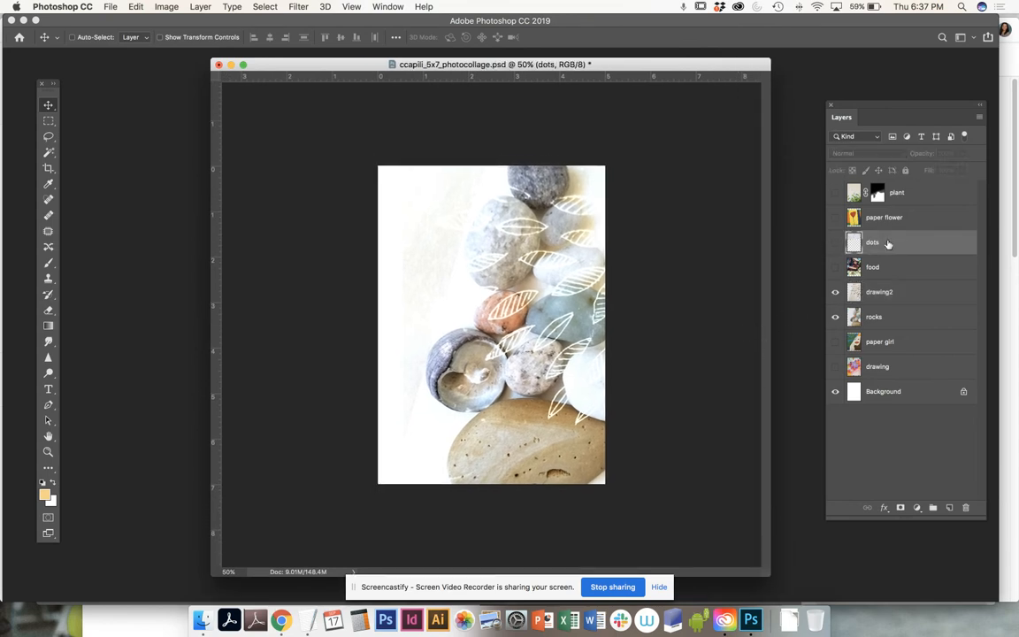
left_click(835, 243)
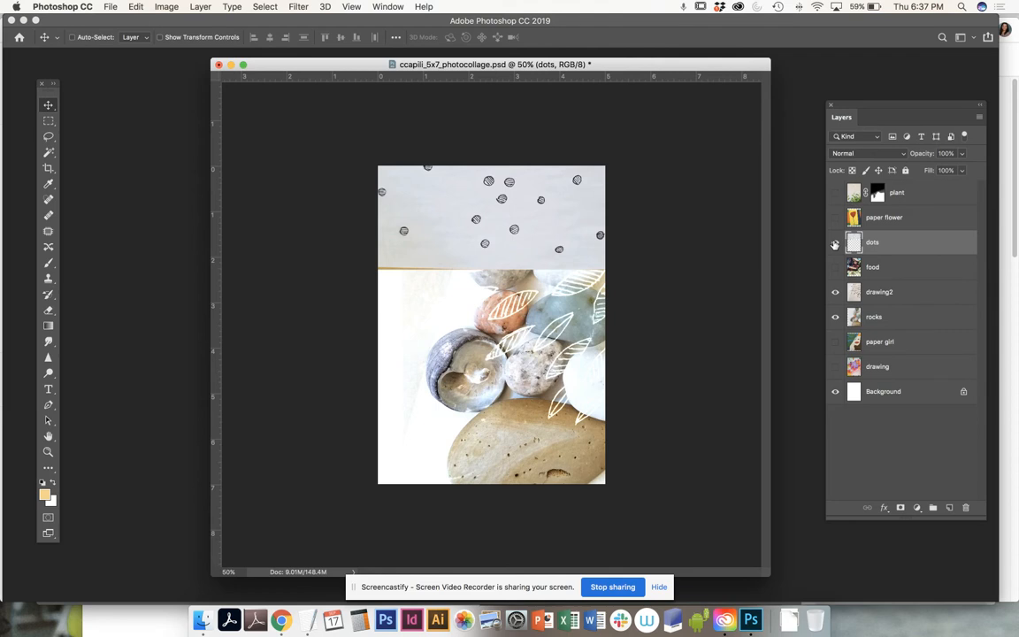
left_click(835, 242)
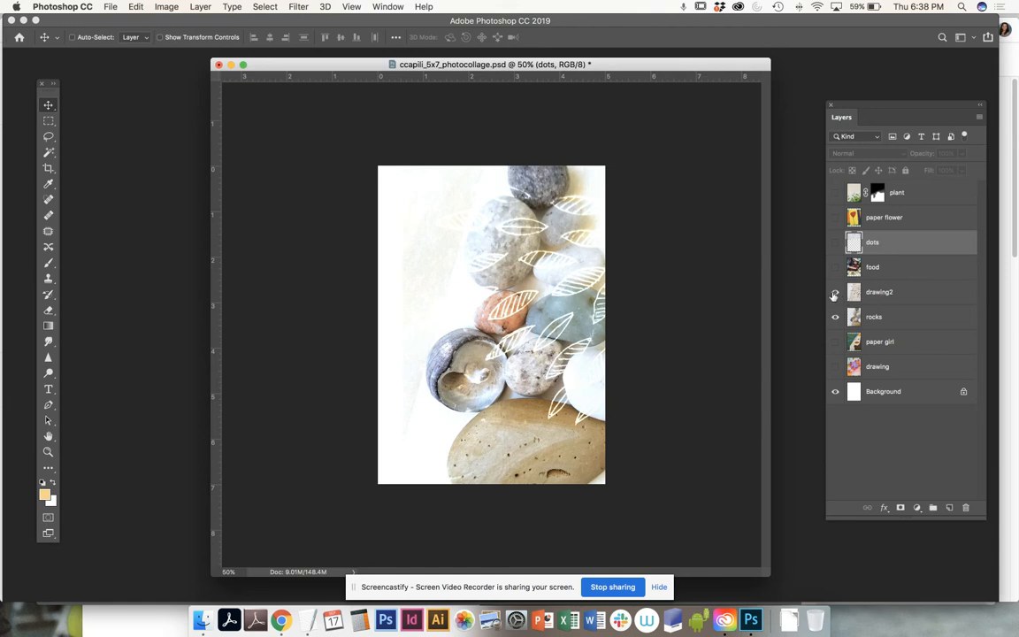
- Hide the drawing2 layer and select the rocks layer
left_click(911, 295)
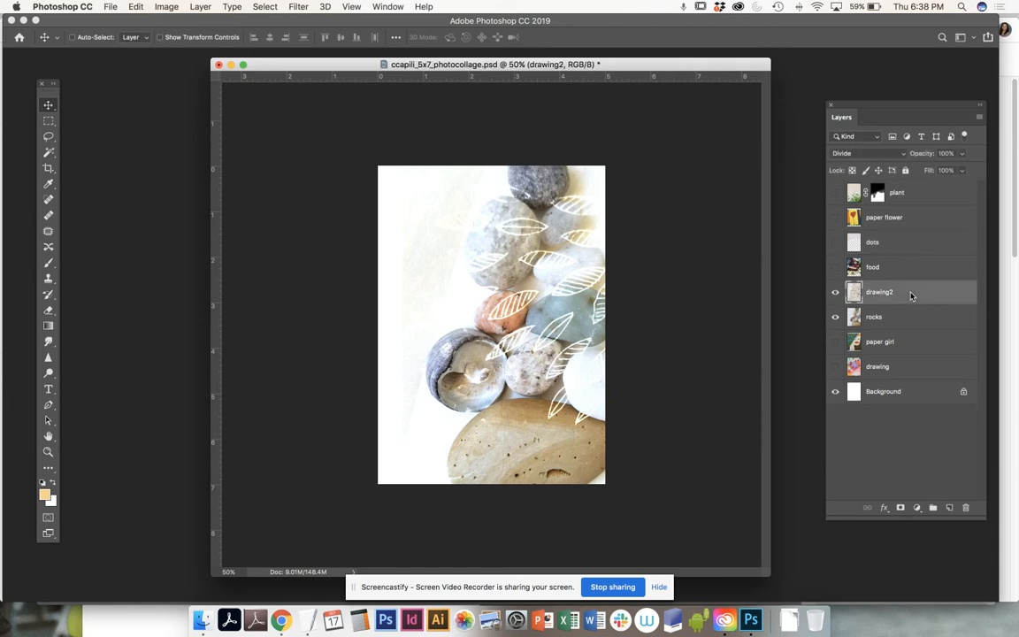
left_click(835, 293)
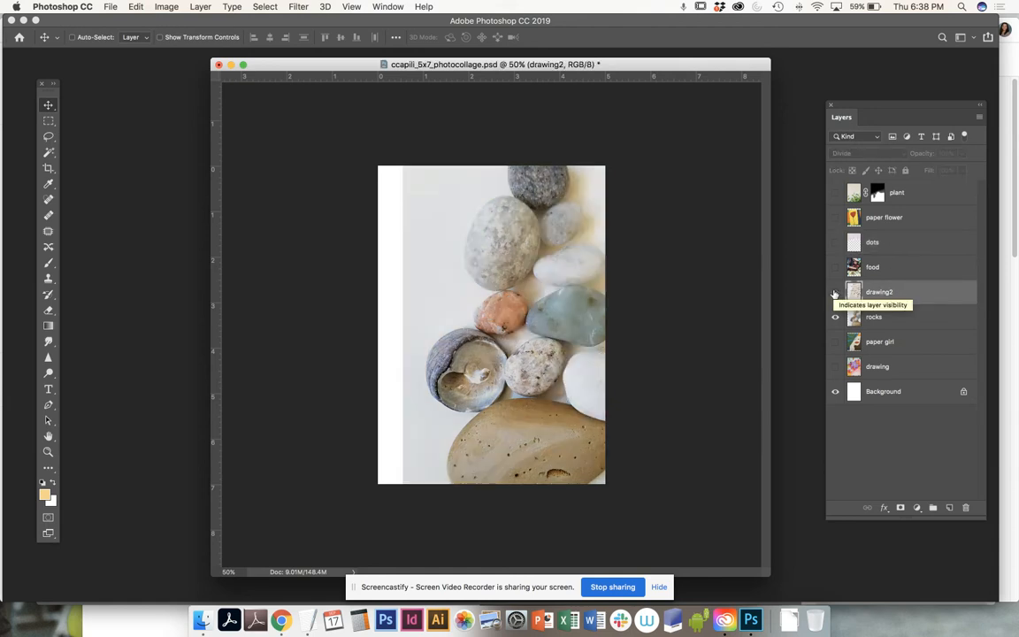
left_click(883, 326)
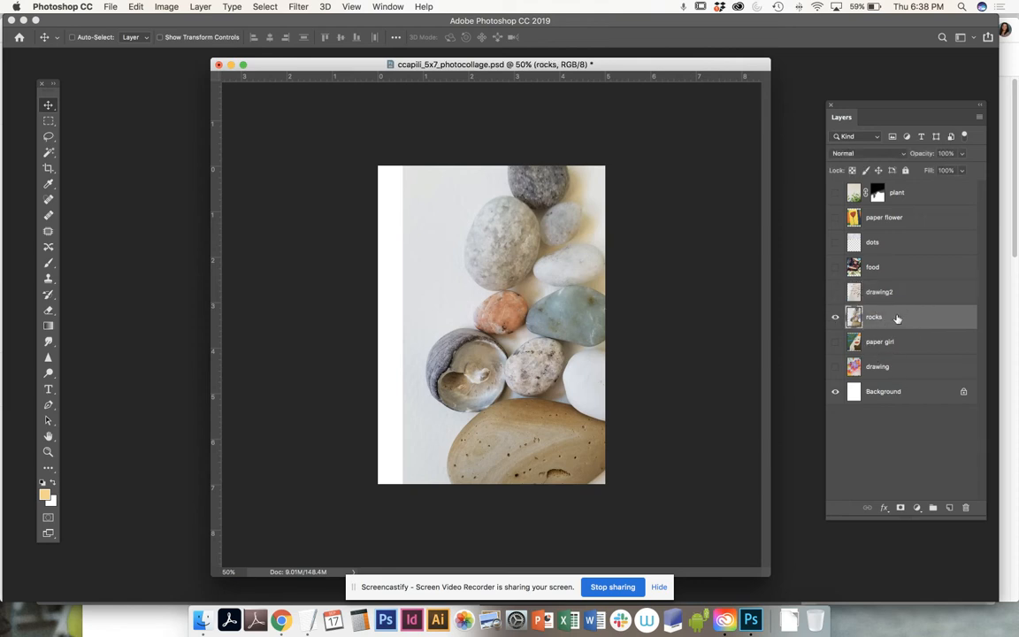
- Add a mask to rocks and paint its left edge with a 250-size, 38% opacity brush
left_click(900, 508)
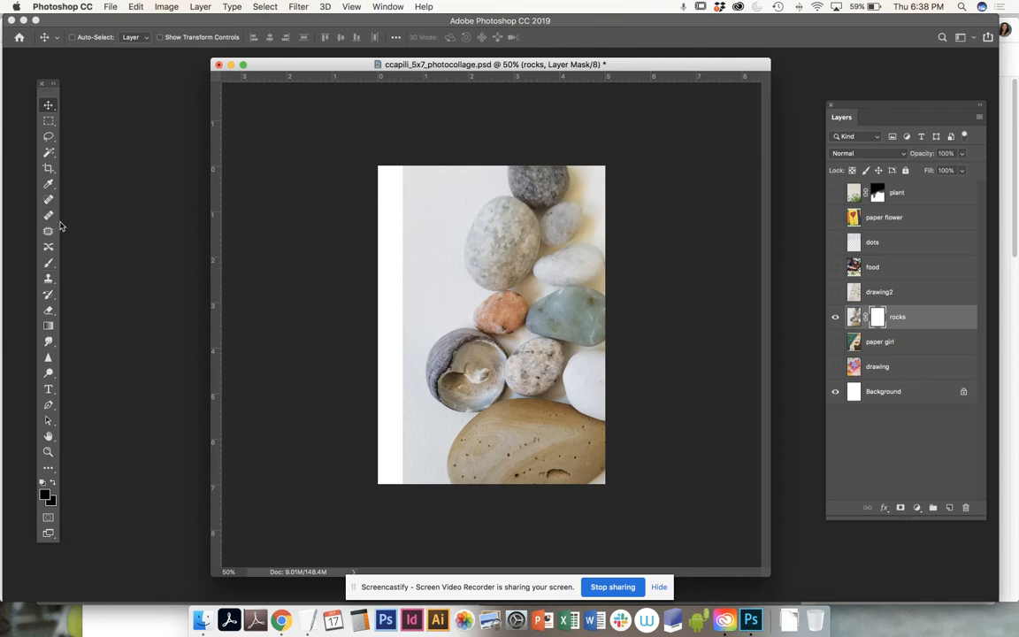
left_click(49, 264)
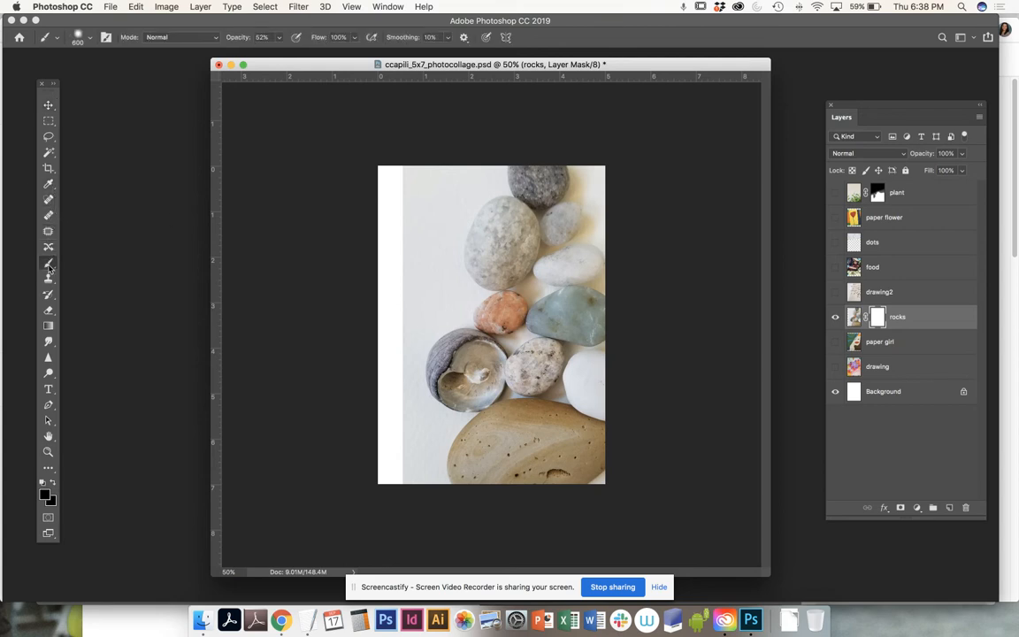
key("bracketleft")
key("bracketleft")
key("bracketleft")
key("bracketleft")
key("bracketright")
key("bracketright")
key("bracketright")
key("bracketright")
key("bracketright")
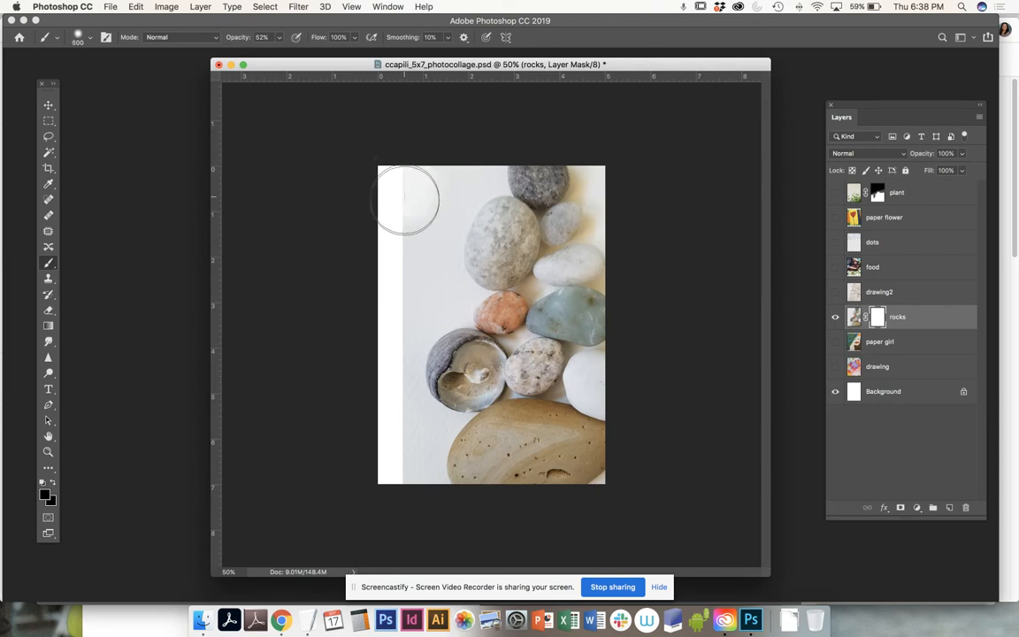
key("bracketleft")
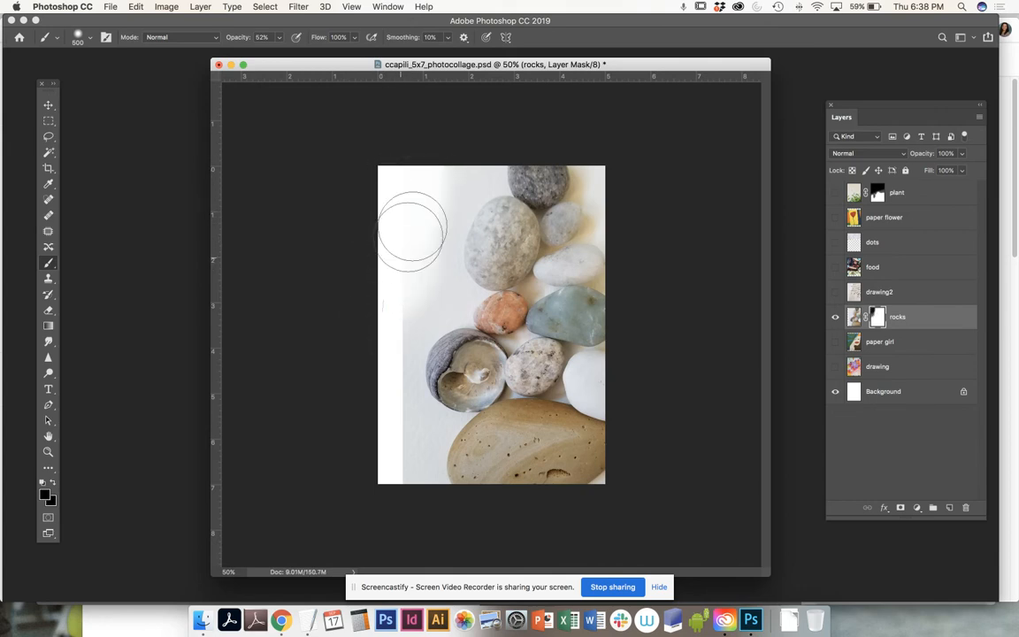
left_click(283, 38)
left_click_drag(271, 56, 271, 55)
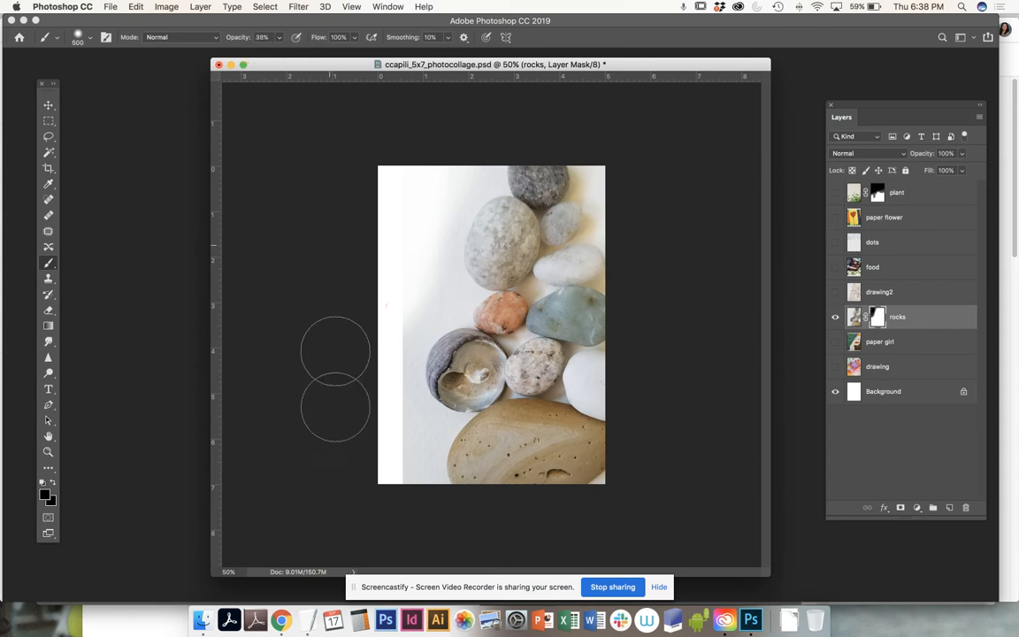
key("bracketleft")
key("bracketleft")
key("bracketleft")
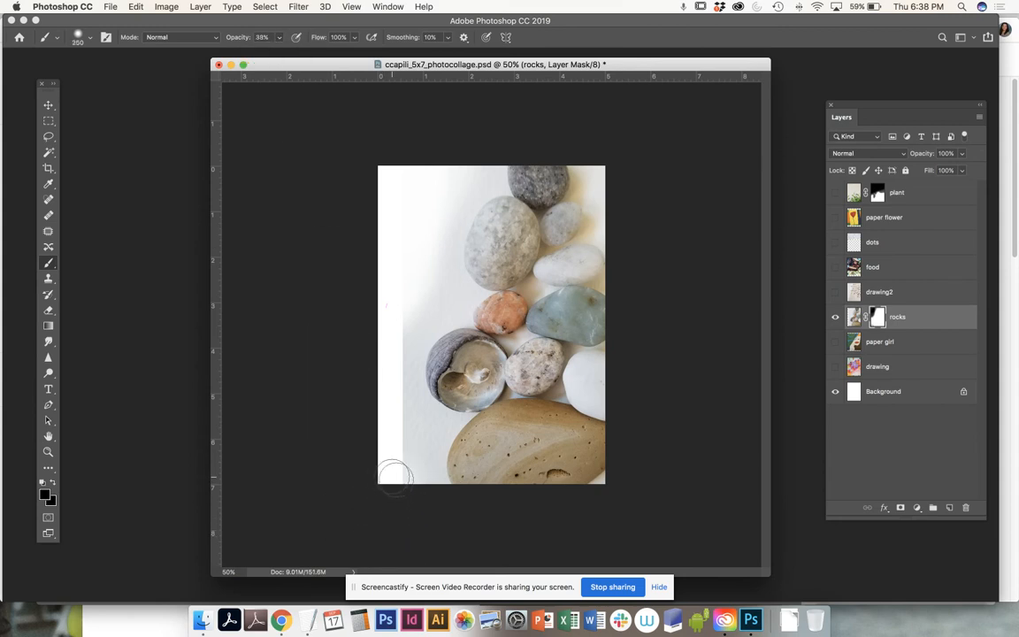
mouse_move(399, 418)
left_mouse_down()
mouse_move(397, 299)
mouse_move(408, 485)
mouse_move(392, 339)
mouse_move(415, 298)
mouse_move(402, 304)
mouse_move(394, 354)
mouse_move(411, 483)
mouse_move(392, 352)
mouse_move(407, 291)
mouse_move(391, 425)
mouse_move(404, 470)
mouse_move(417, 467)
mouse_move(428, 440)
mouse_move(403, 409)
mouse_move(433, 433)
mouse_move(424, 479)
mouse_move(405, 334)
mouse_move(410, 320)
mouse_move(452, 297)
mouse_move(439, 249)
mouse_move(474, 158)
mouse_move(426, 256)
mouse_move(422, 301)
mouse_move(431, 311)
mouse_move(445, 294)
mouse_move(421, 308)
mouse_move(409, 339)
mouse_move(450, 300)
mouse_move(430, 222)
mouse_move(451, 176)
left_mouse_up()
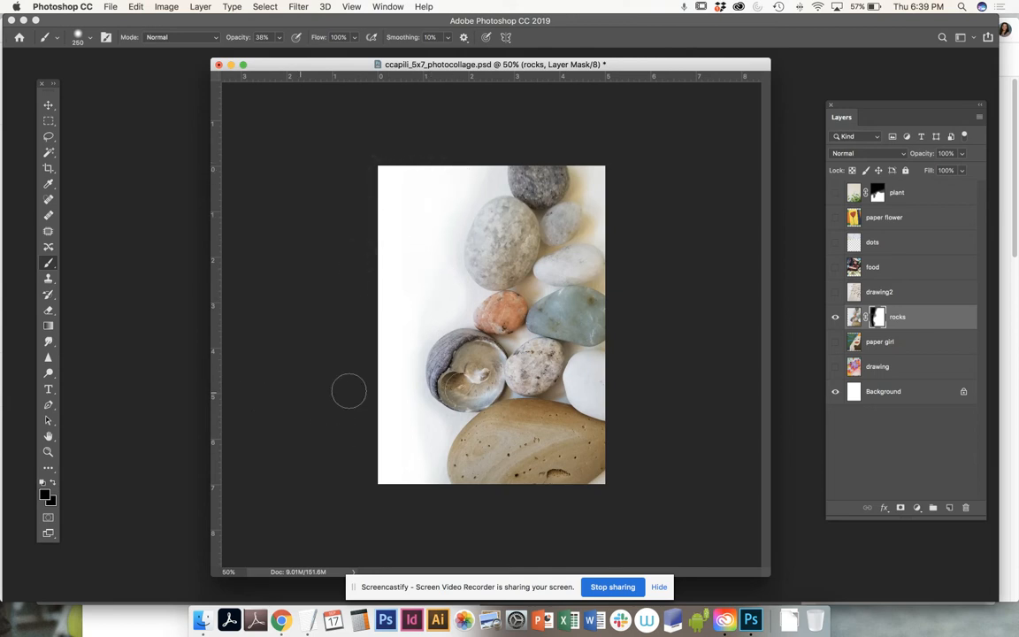
- Make the drawing2 and dots layers visible again, leaving dots selected
left_click(871, 292)
left_click(834, 292)
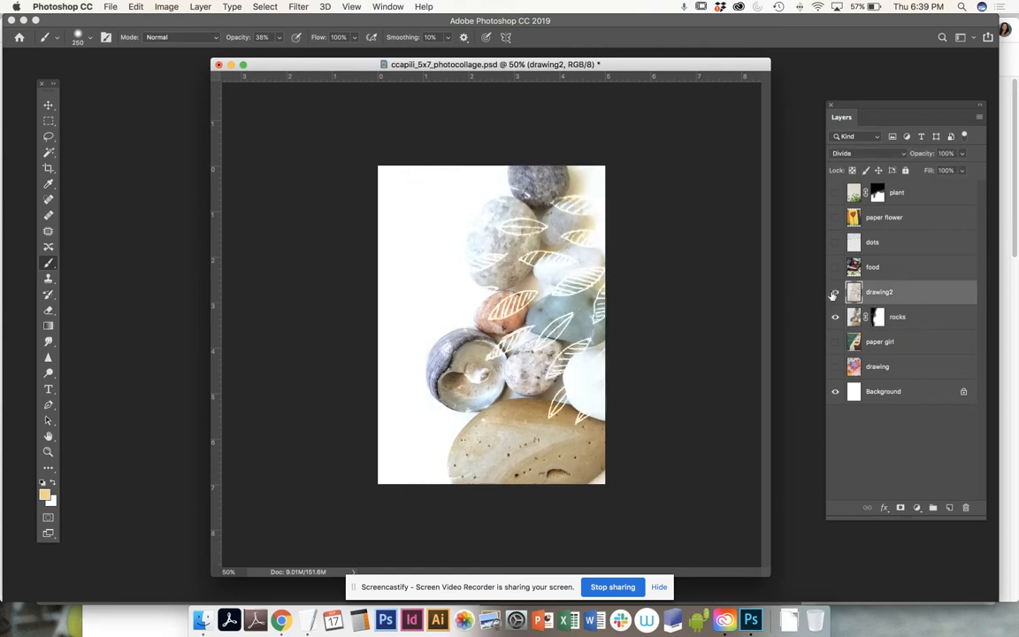
left_click(889, 244)
left_click(835, 243)
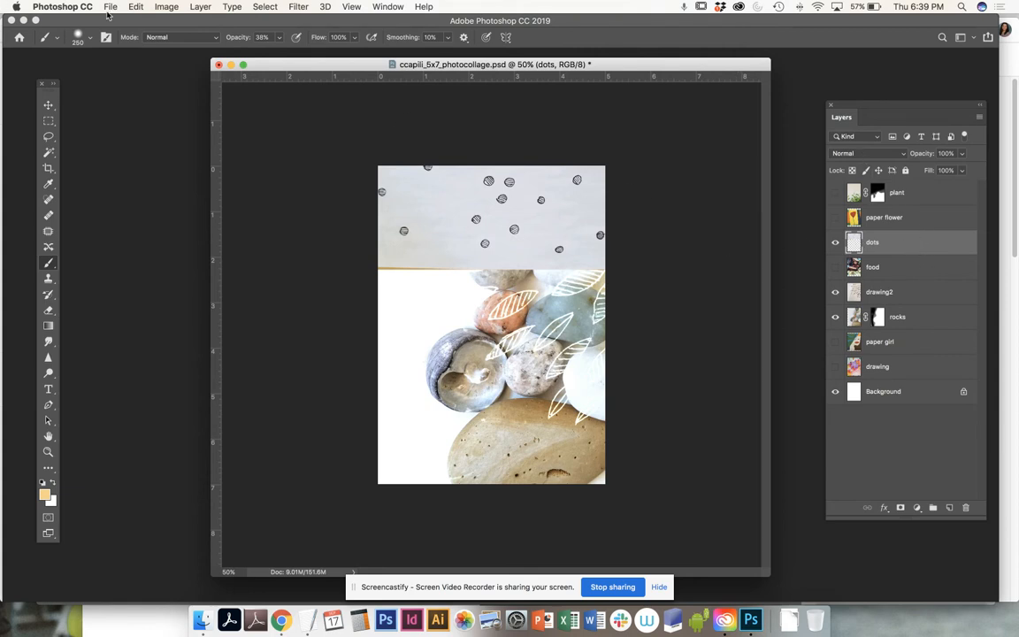
- Free-transform the dots paper: rotate it 90° and move it over the collage's left half
left_click(143, 6)
mouse_move(193, 287)
left_click(168, 276)
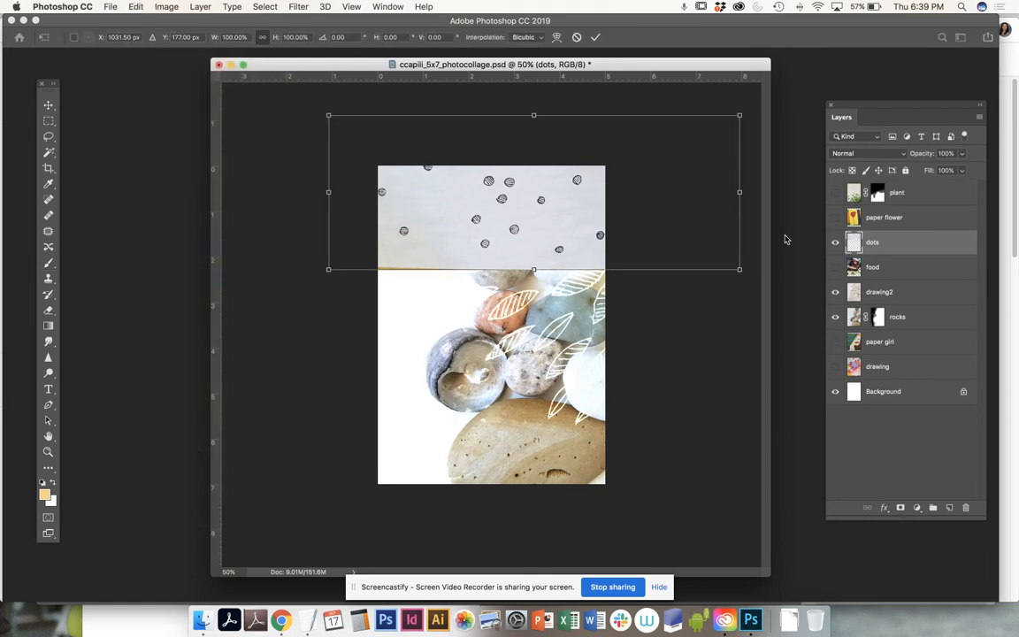
left_click_drag(717, 102, 676, 434)
left_click_drag(575, 271, 476, 380)
key("Return")
key("b")
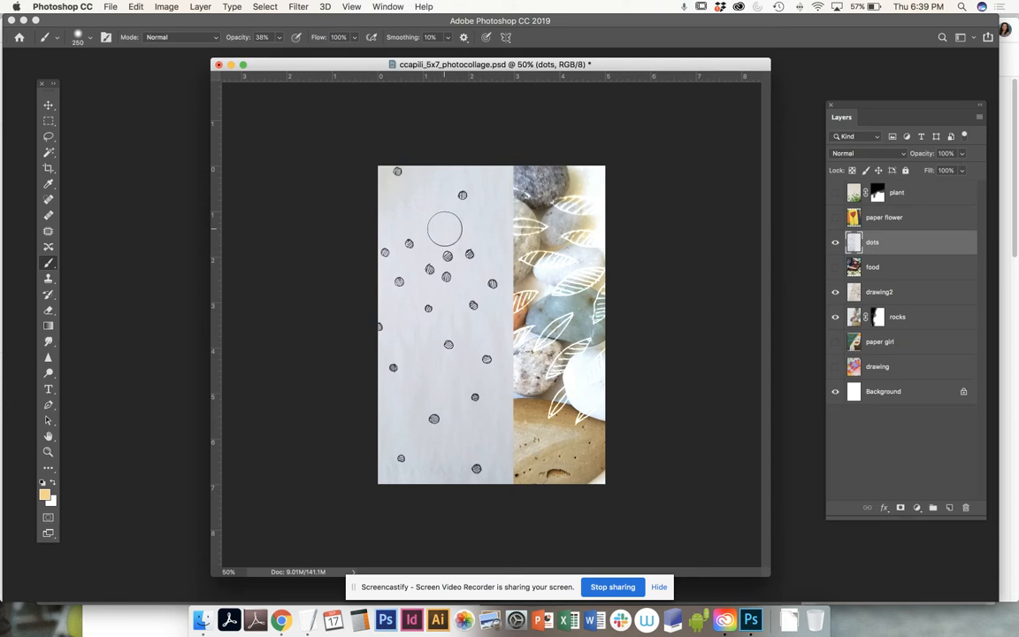
- Apply Levels to the dots layer with input levels 87, 1.00 and 211
left_click(166, 8)
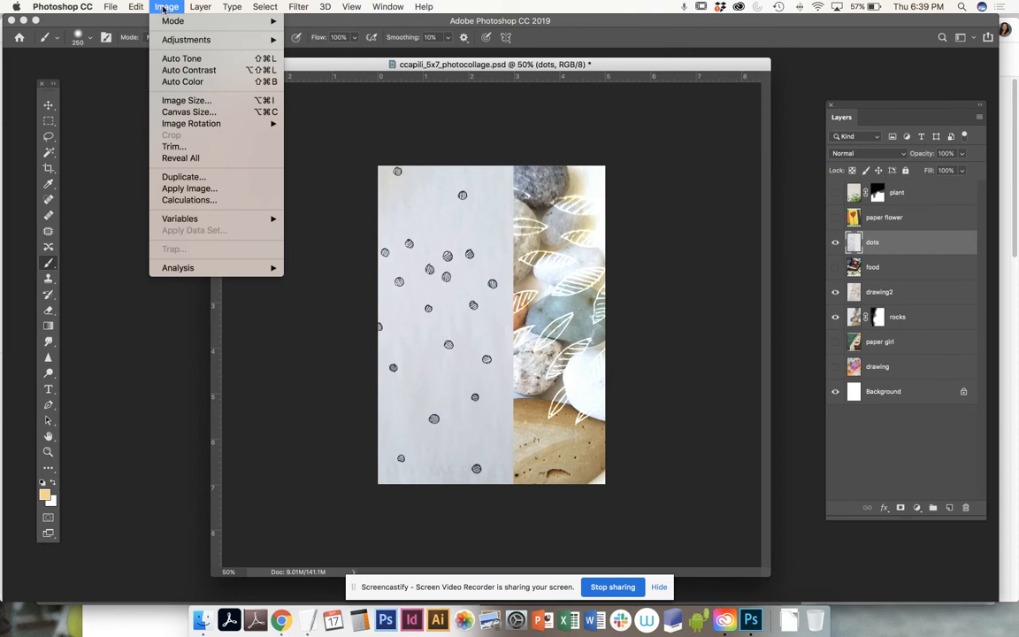
mouse_move(203, 40)
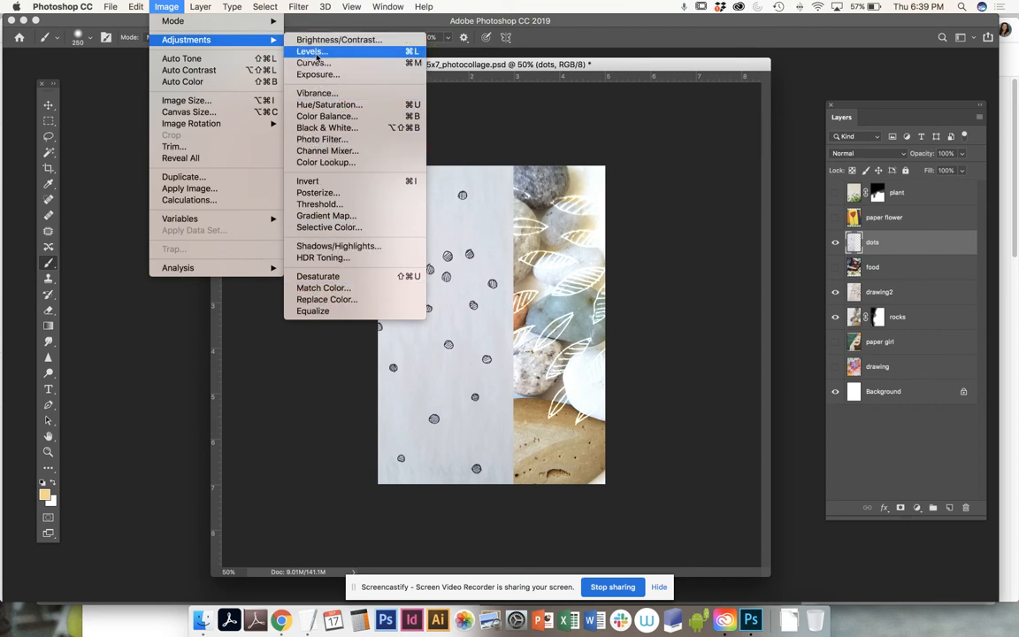
left_click(321, 53)
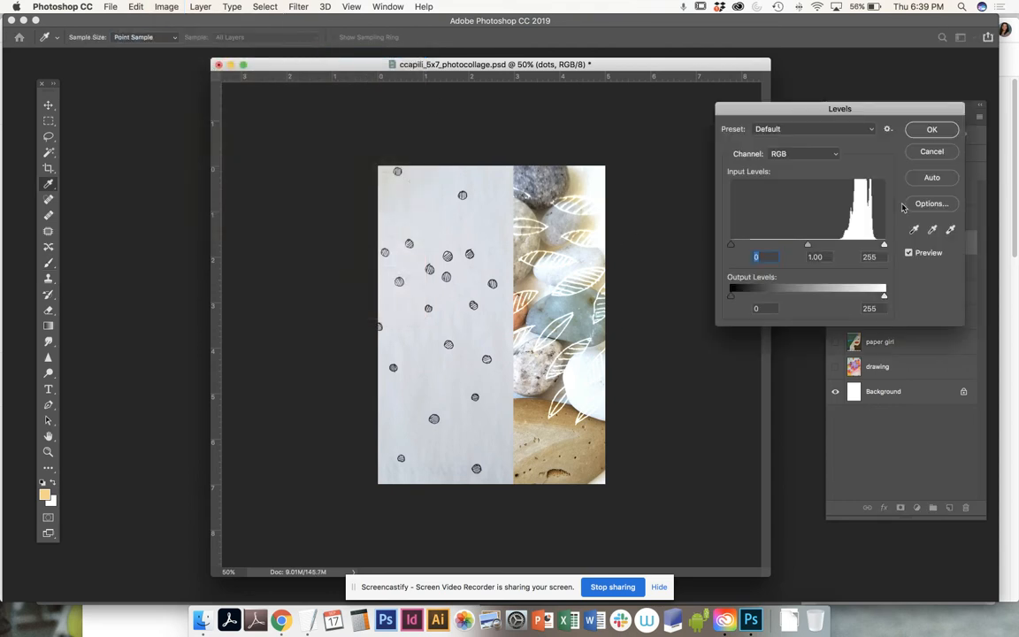
left_click_drag(869, 108, 258, 147)
left_click_drag(272, 283, 255, 287)
left_click_drag(119, 284, 162, 281)
left_click_drag(253, 284, 246, 285)
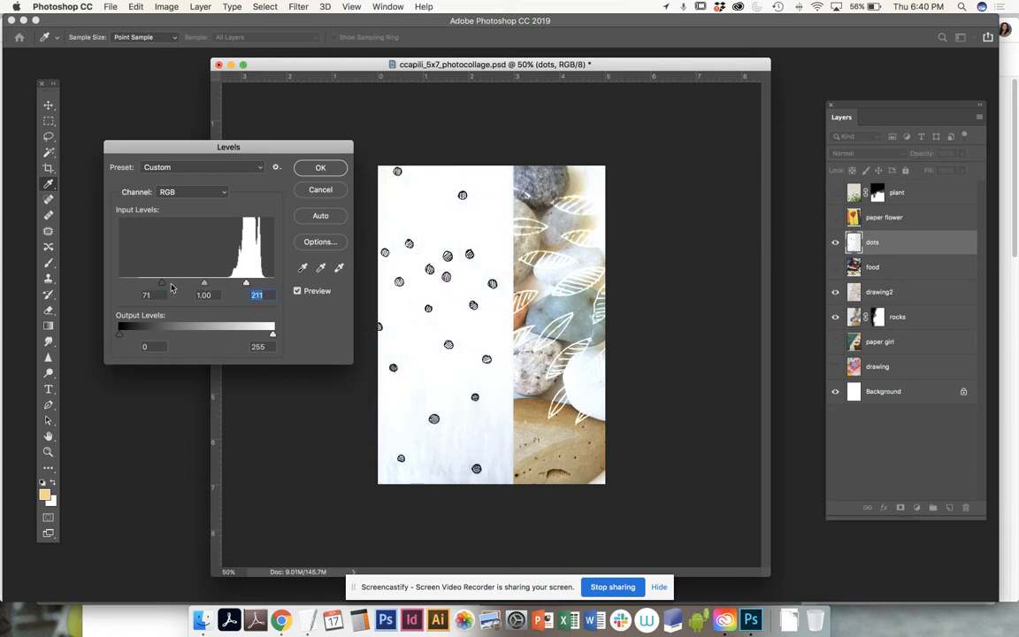
left_click_drag(162, 286, 173, 284)
left_click(322, 169)
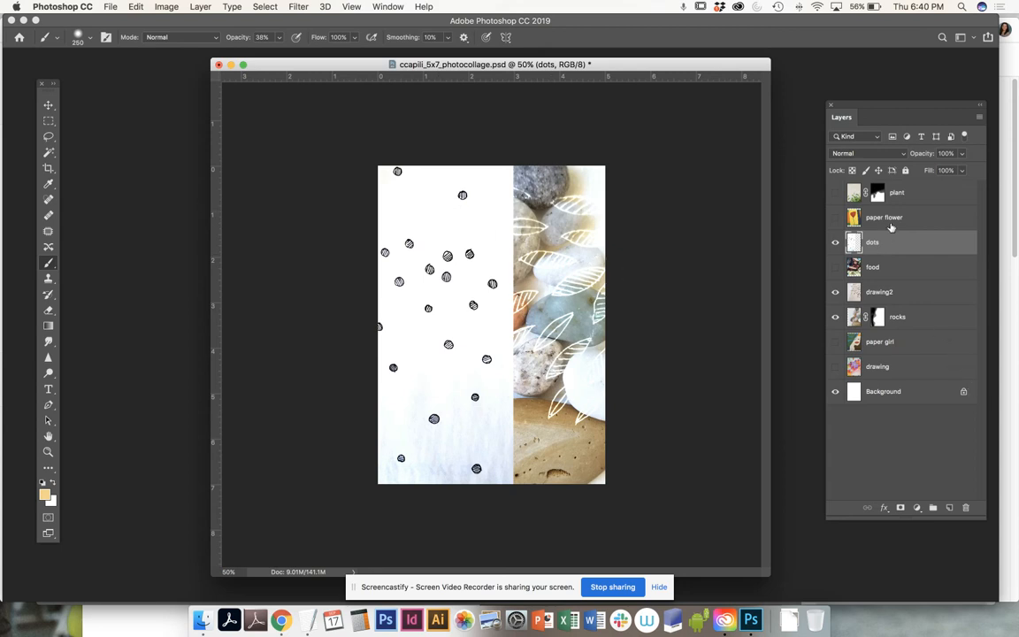
- Lower the dots layer's opacity to 74% and set its blend mode to Multiply
left_click(961, 155)
left_click_drag(963, 170, 948, 170)
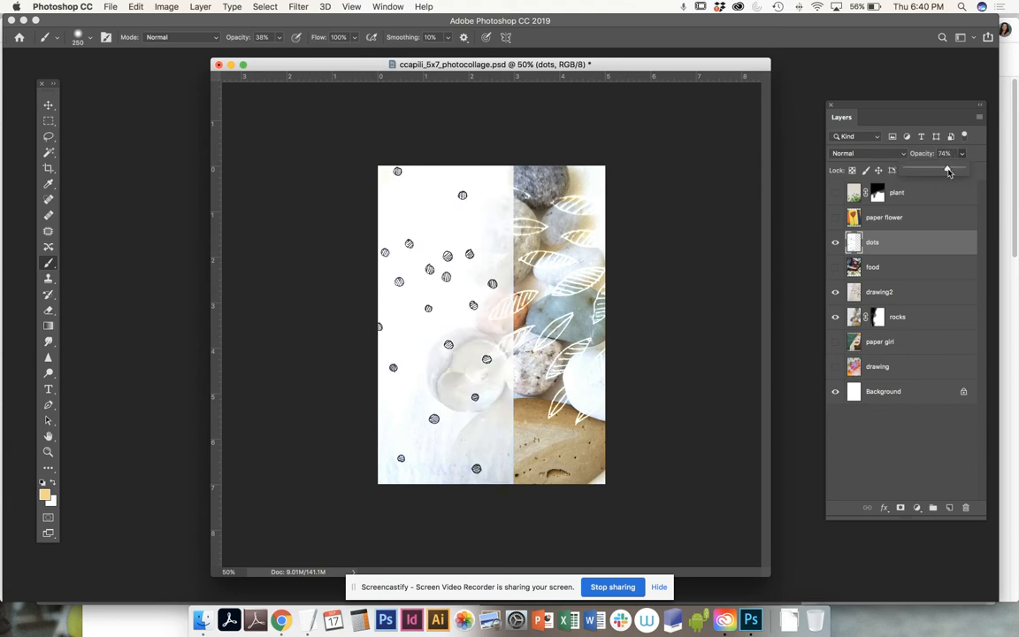
left_click(845, 153)
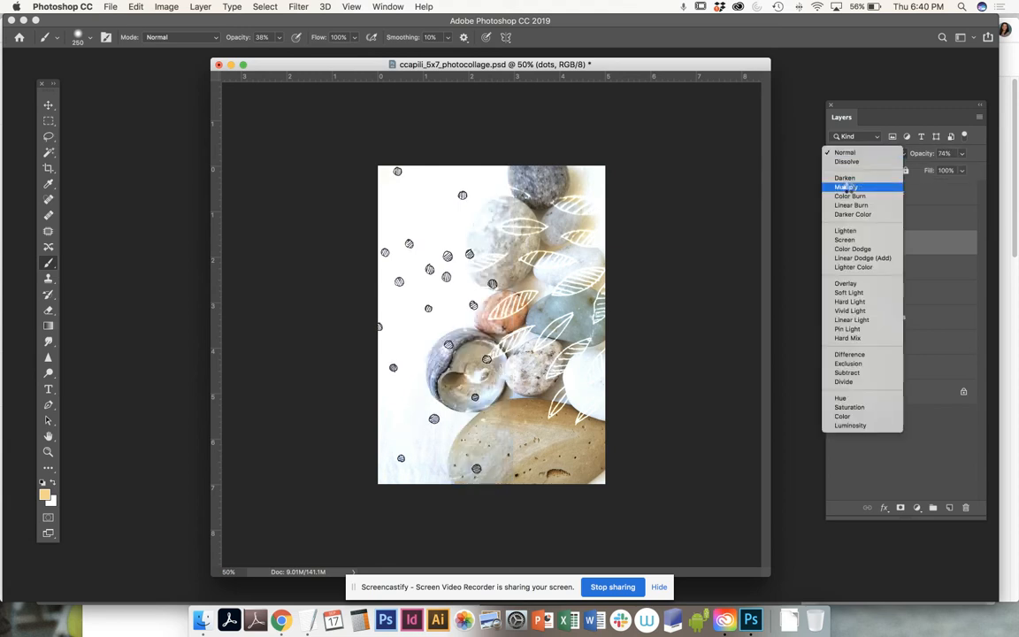
left_click(845, 187)
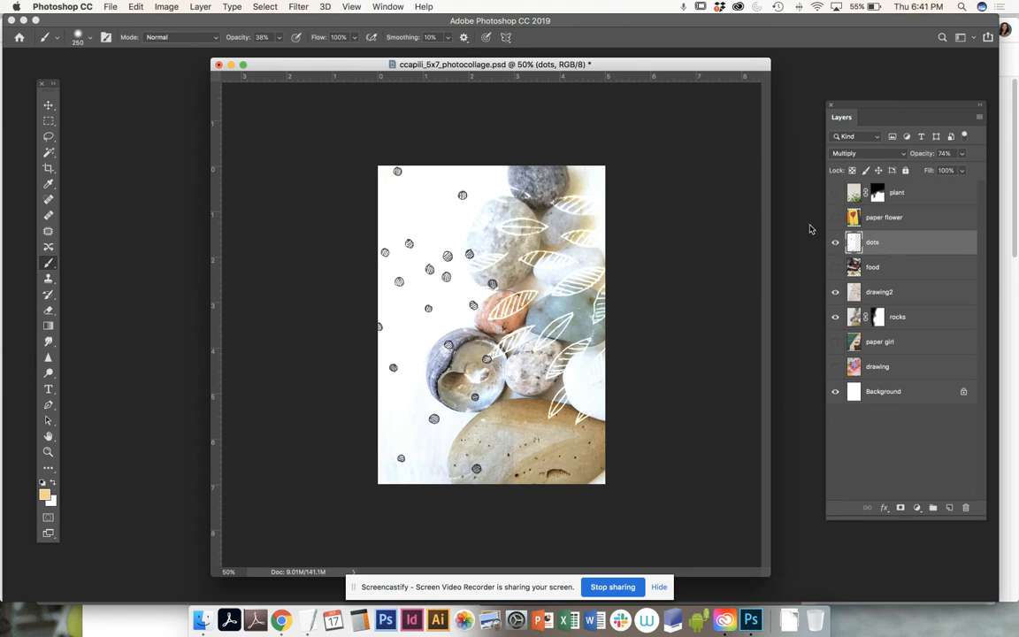
- Save the collage and move dots, drawing2 and rocks to the top of the layer stack
key("super+s")
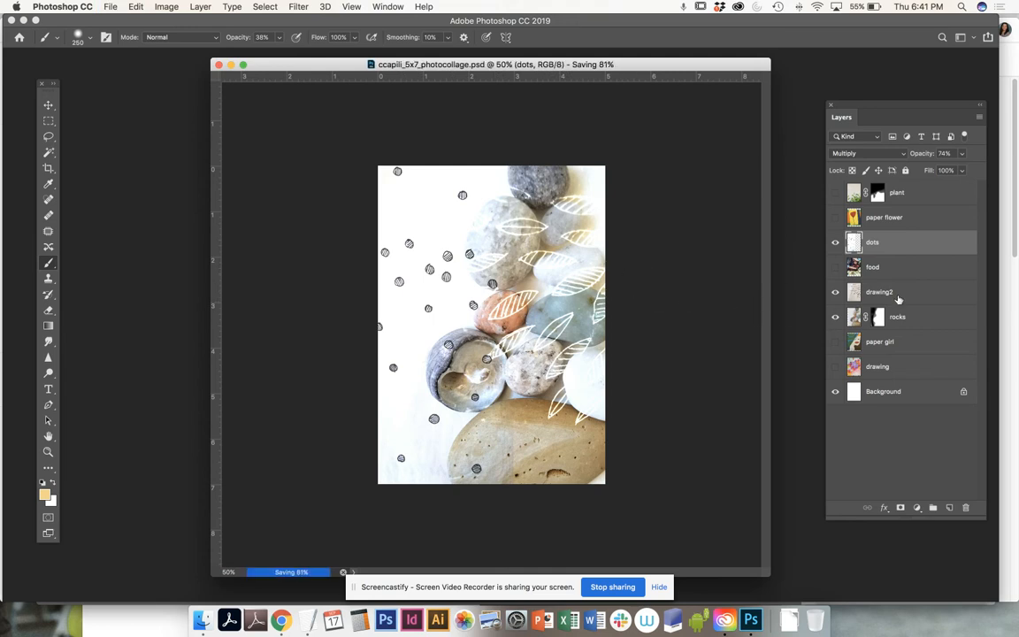
mouse_move(884, 291)
left_mouse_down()
mouse_move(893, 261)
mouse_move(897, 286)
left_mouse_up()
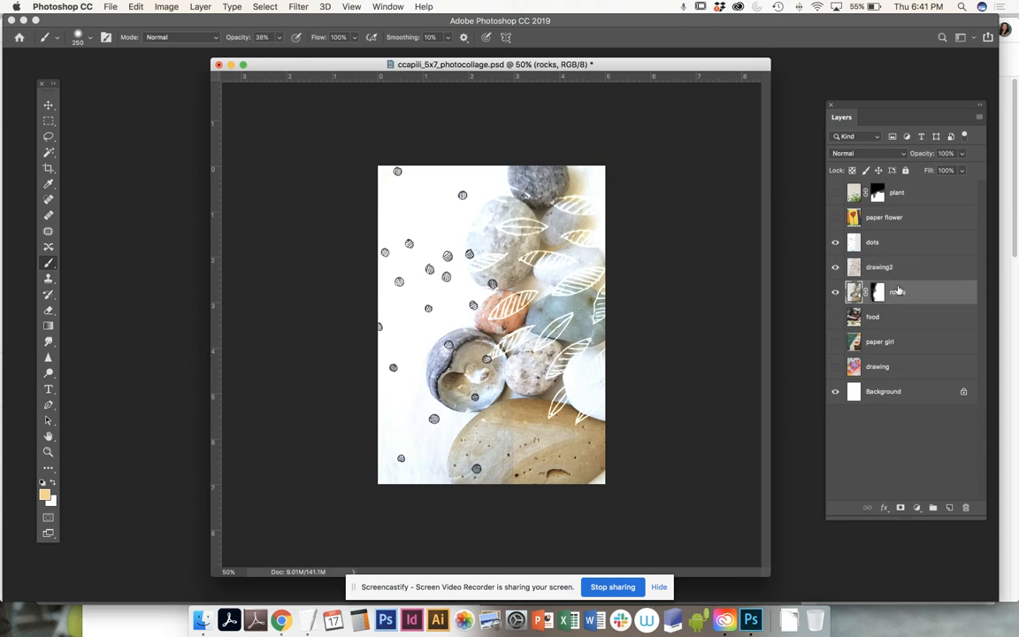
left_click(918, 244)
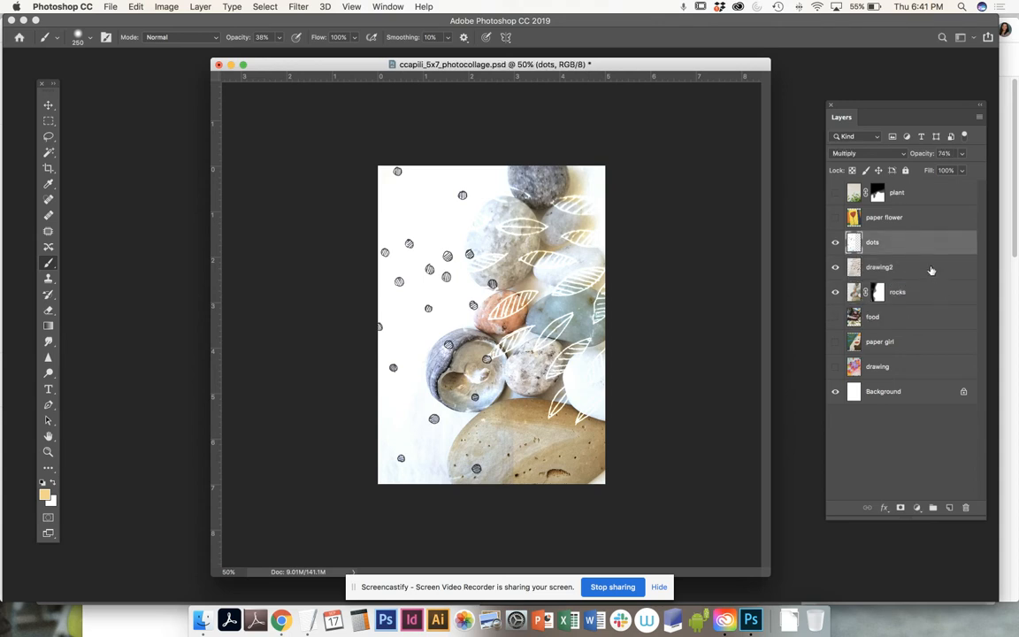
left_click(931, 270, "shift")
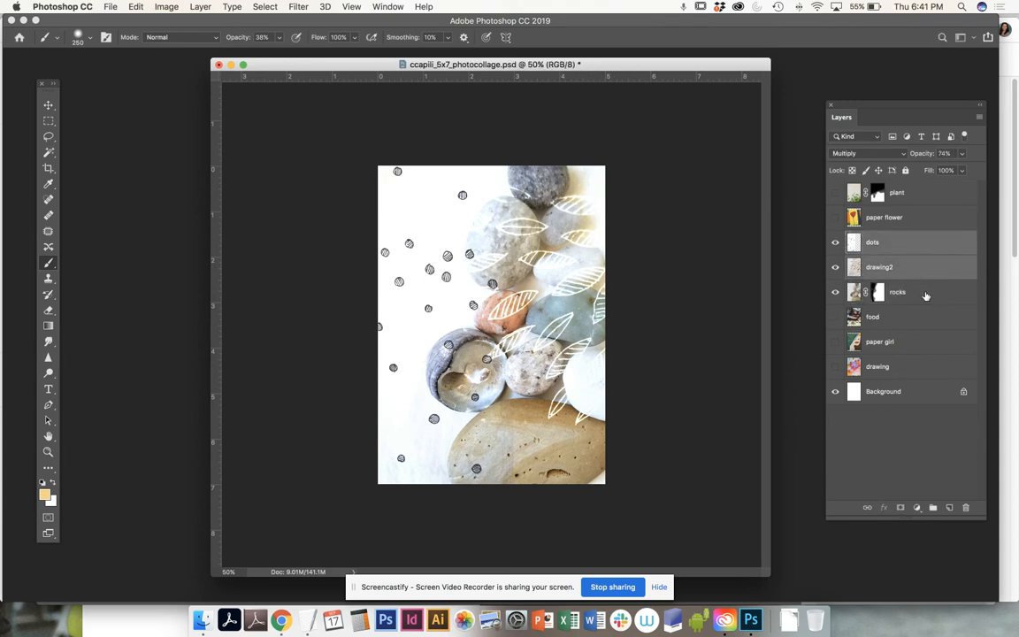
left_click(926, 292, "shift")
left_click_drag(922, 243, 910, 191)
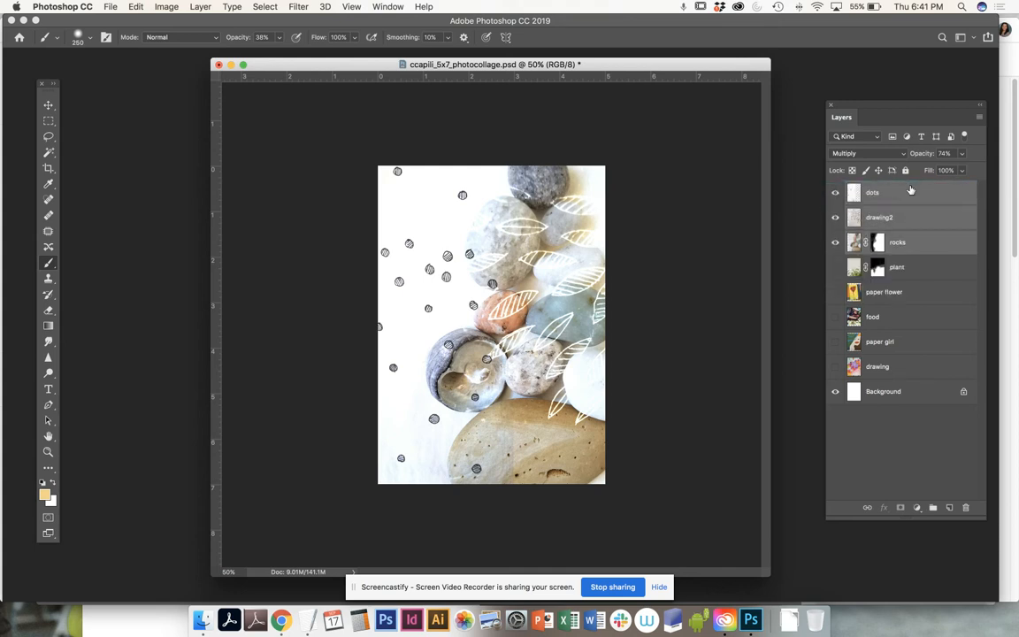
- Save the collage again from the File menu, dismissing the still-saving warning
left_click(107, 8)
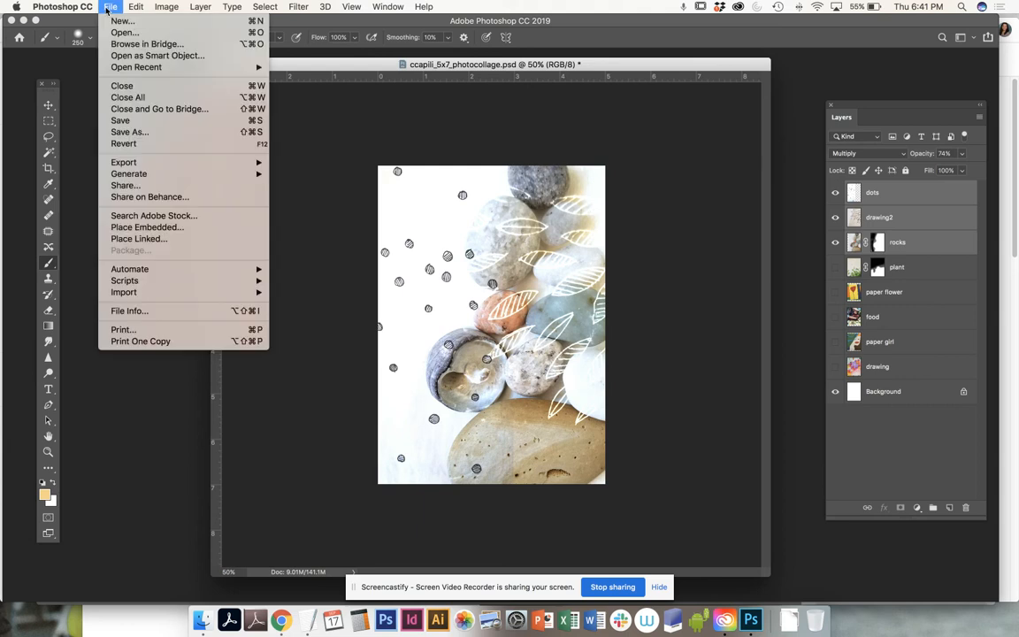
left_click(124, 120)
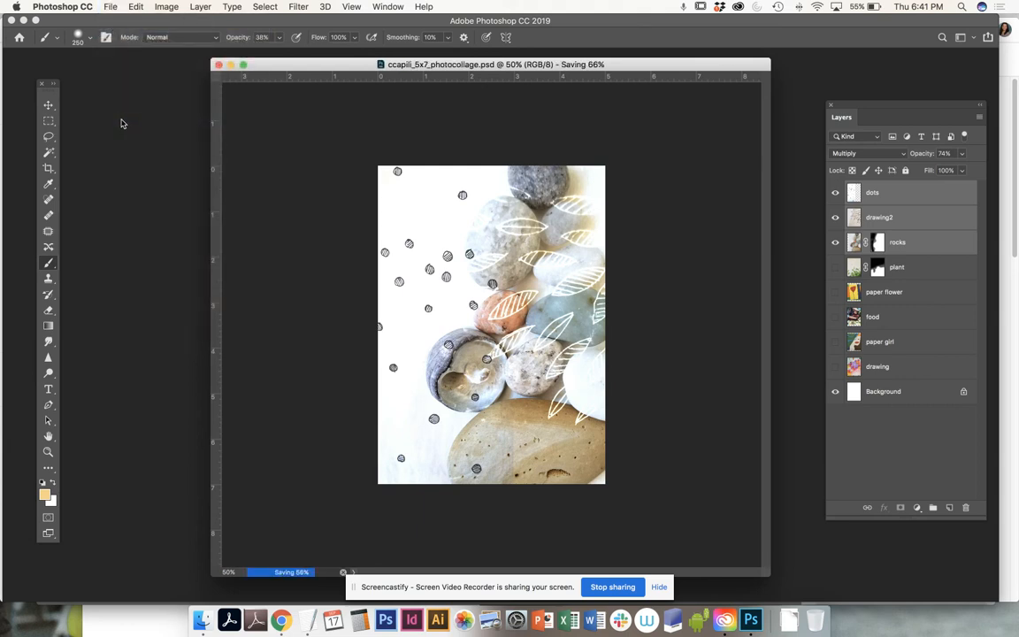
left_click(105, 7)
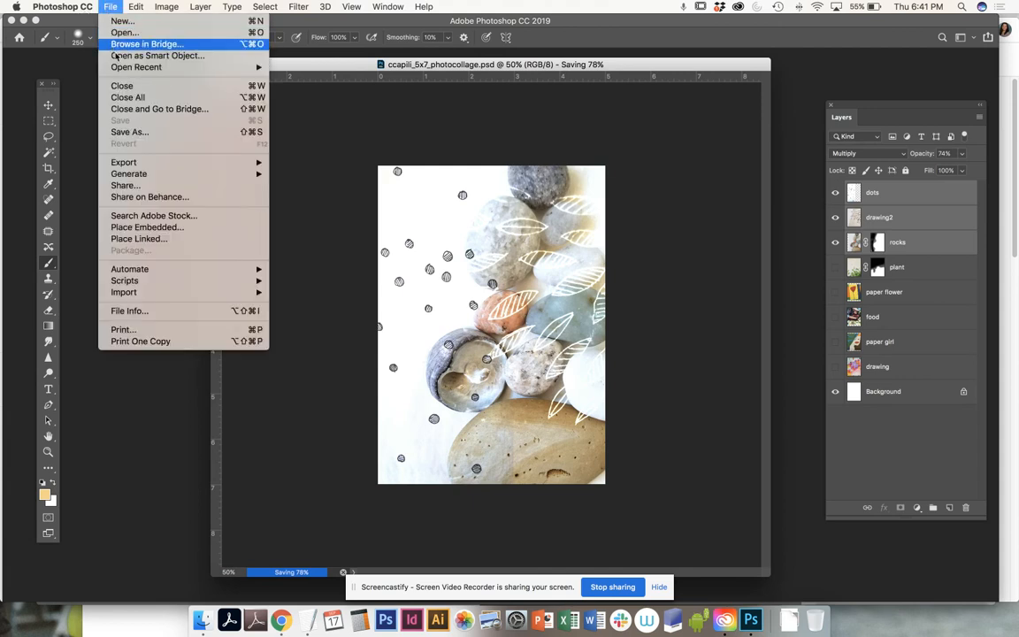
left_click(121, 133)
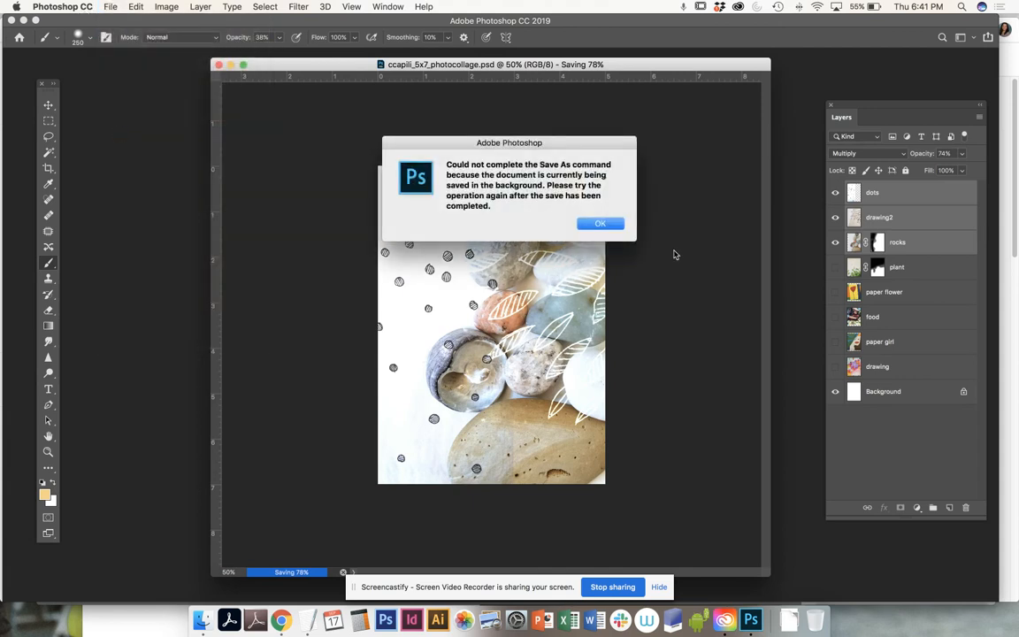
left_click(599, 223)
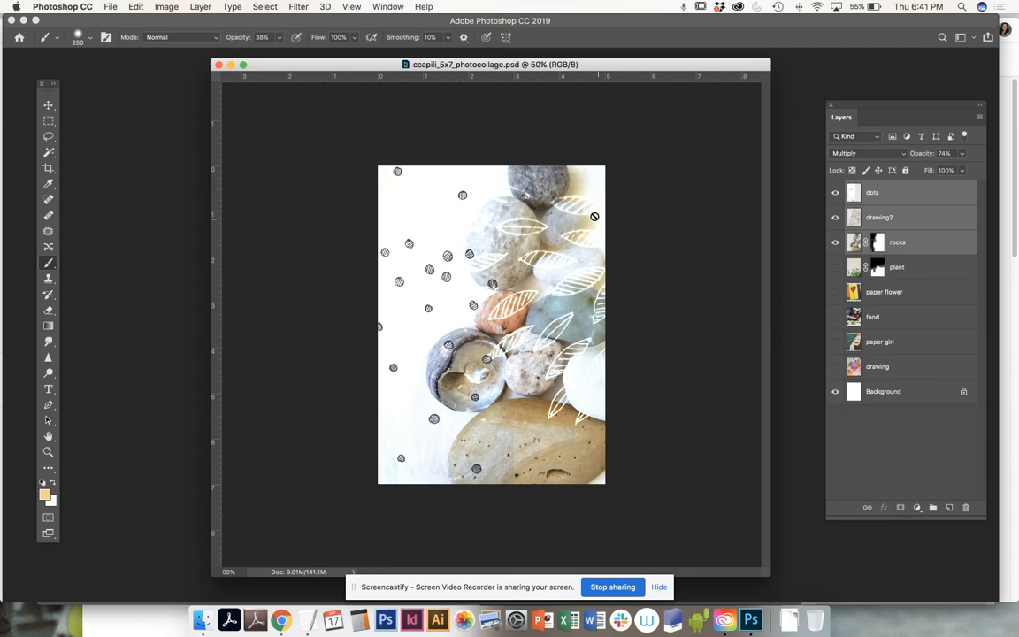
- Save a layer-free TIFF copy, adding '1' to the file name
left_click(109, 7)
left_click(137, 132)
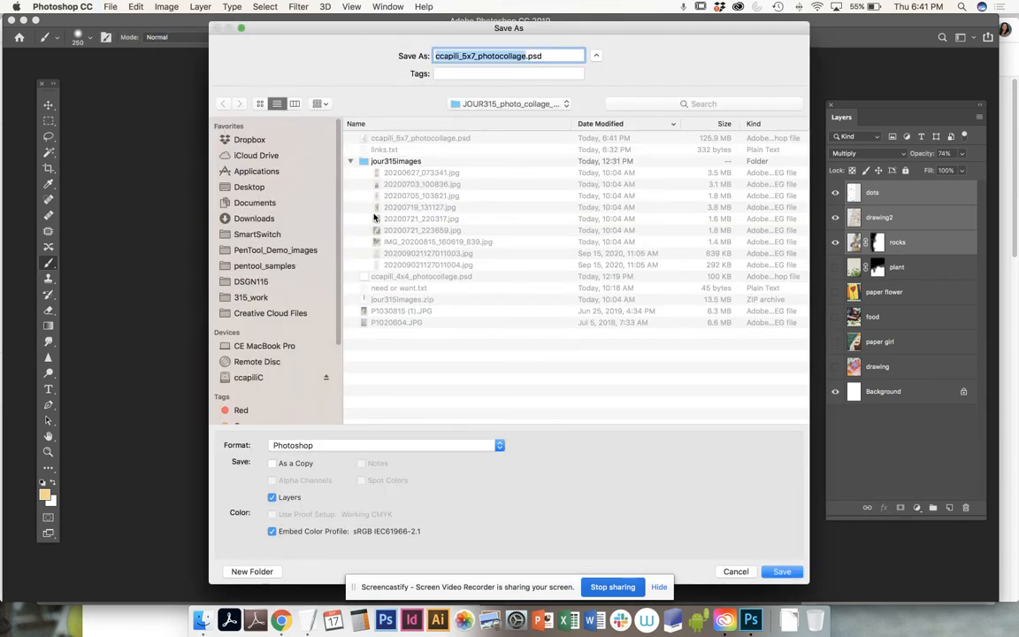
left_click(317, 447)
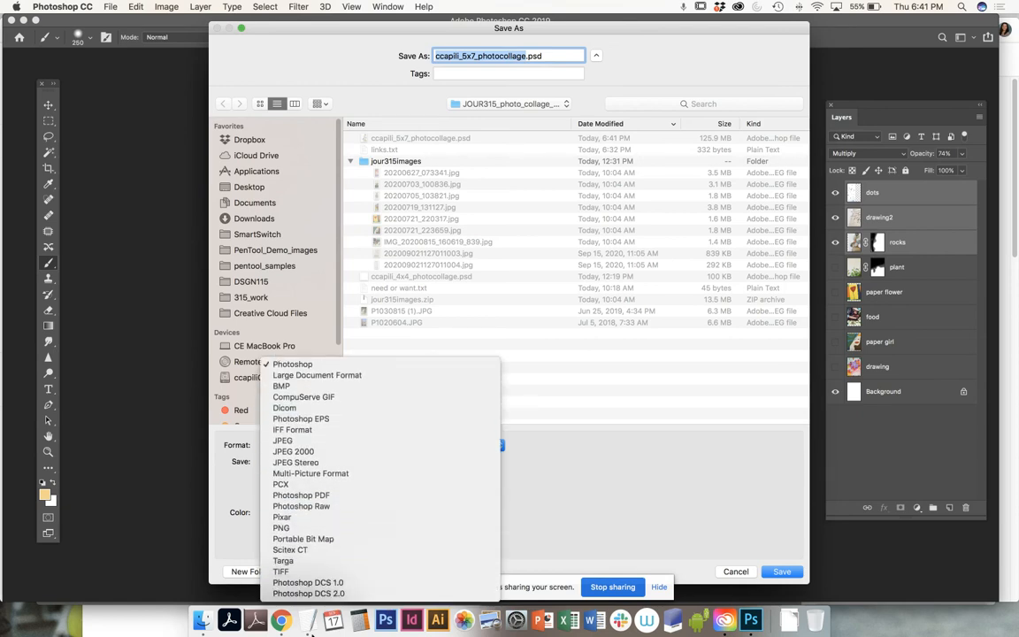
left_click(300, 571)
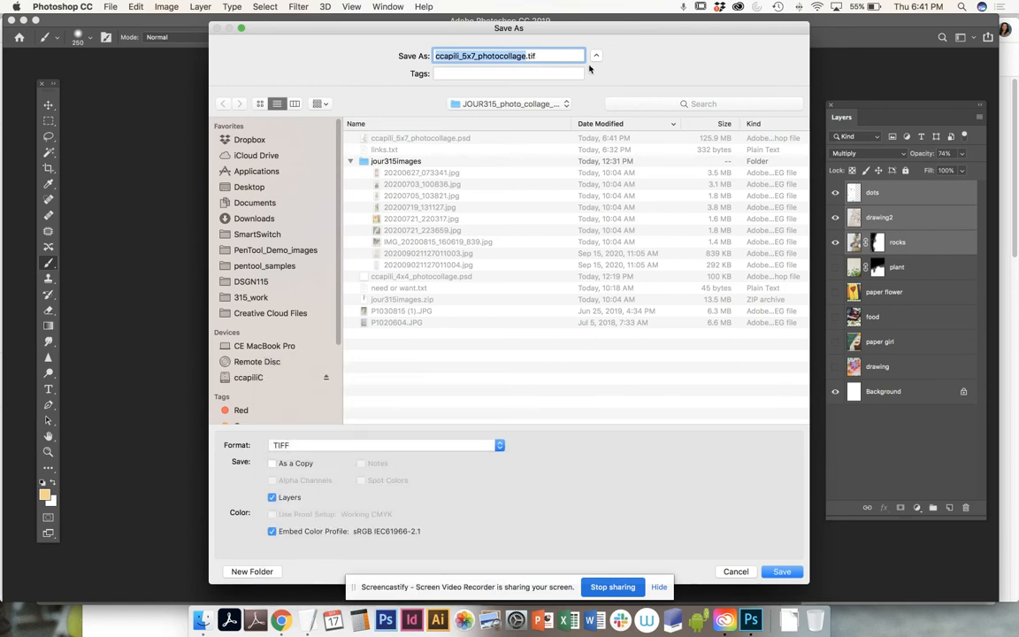
left_click(525, 56)
type("1")
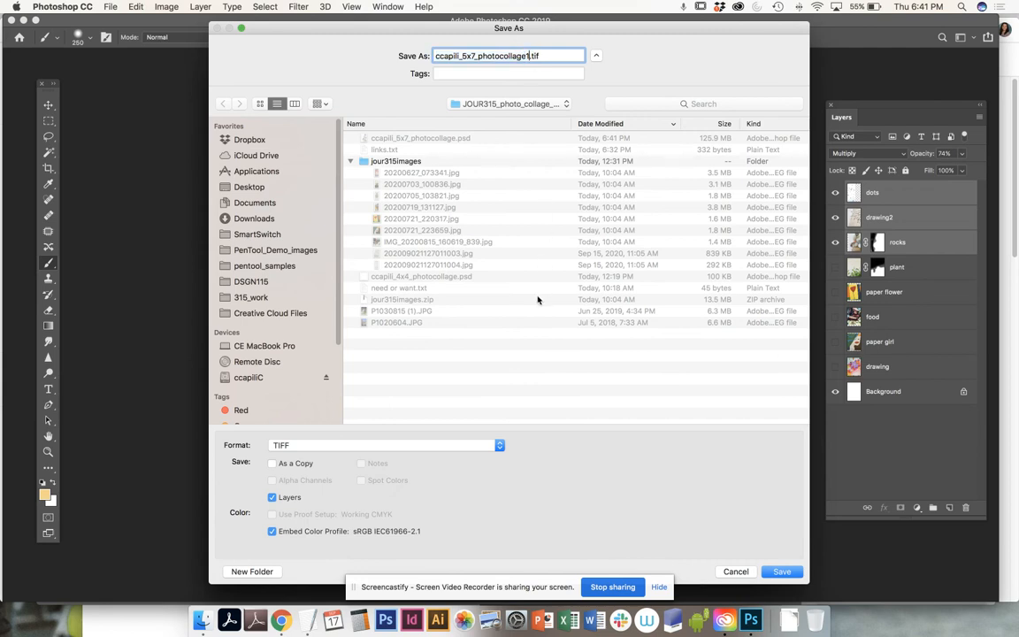
left_click(271, 497)
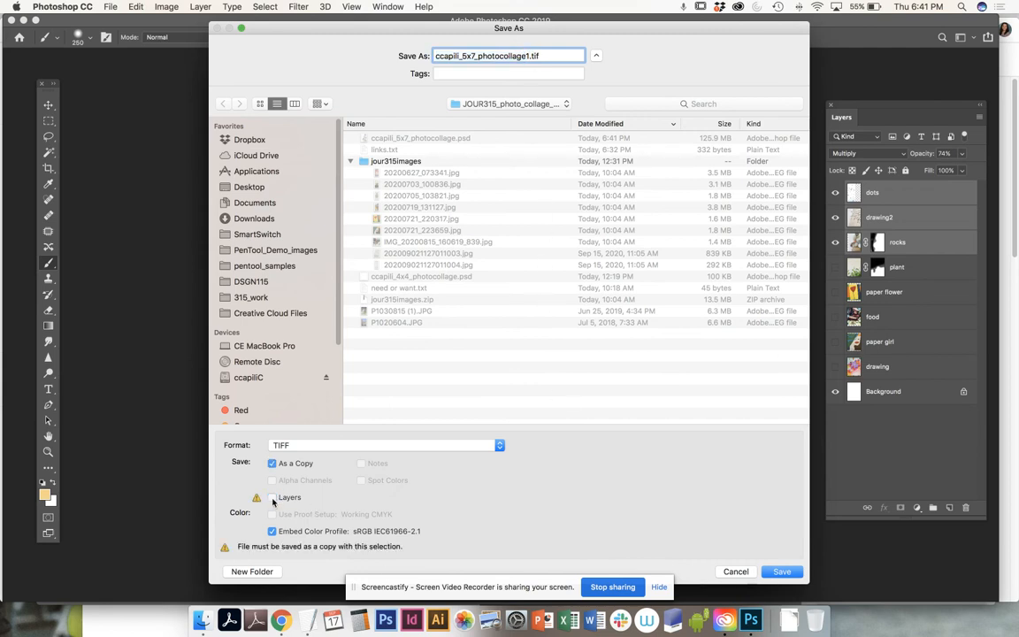
left_click(784, 573)
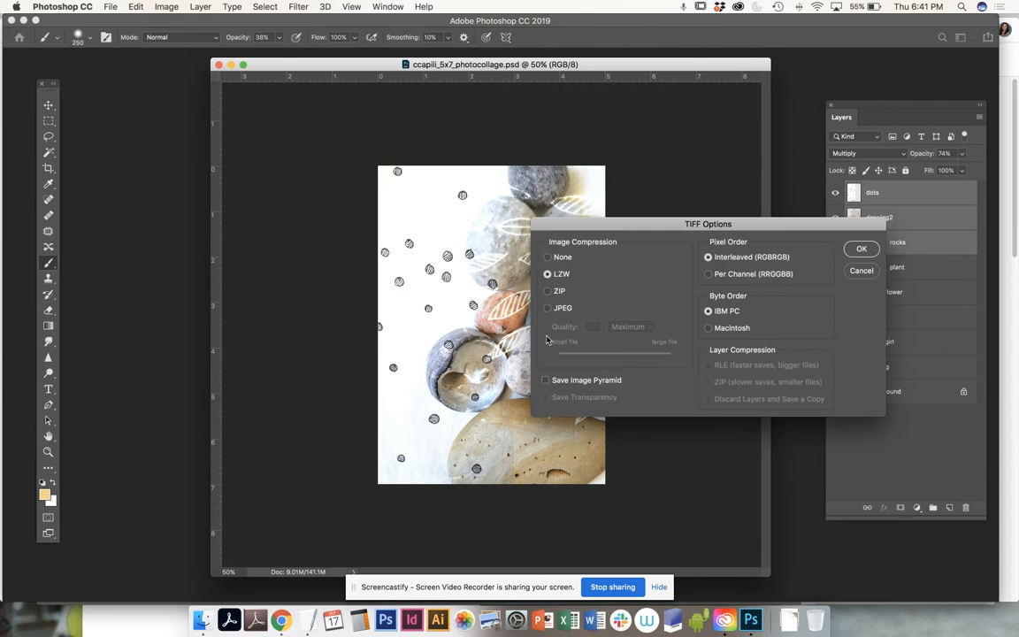
left_click(861, 249)
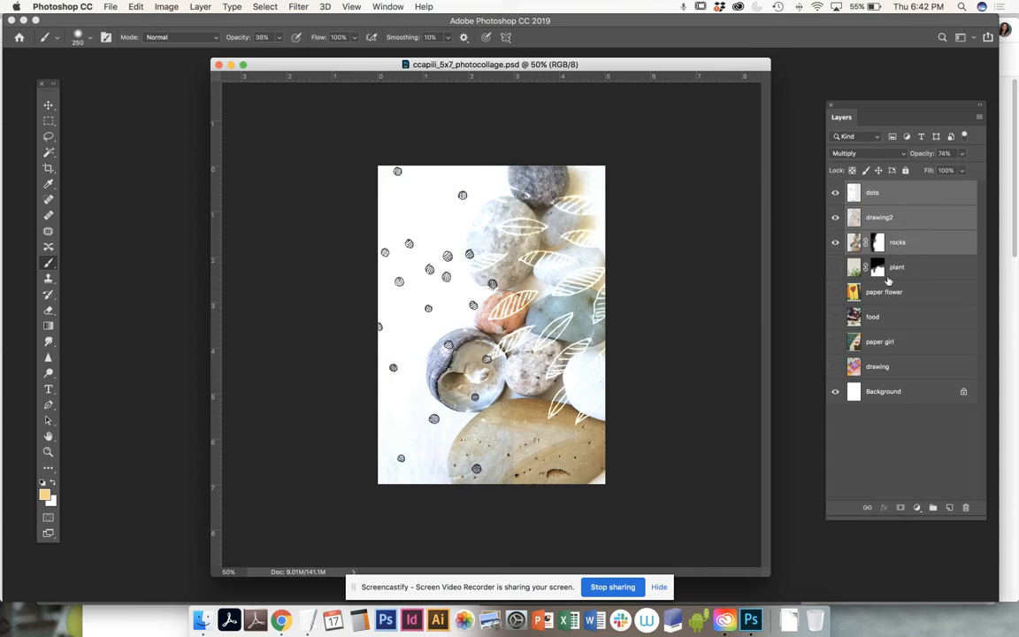
- Hide the dots, drawing2 and rocks layers, show paper flower, and select plant
left_click(836, 195)
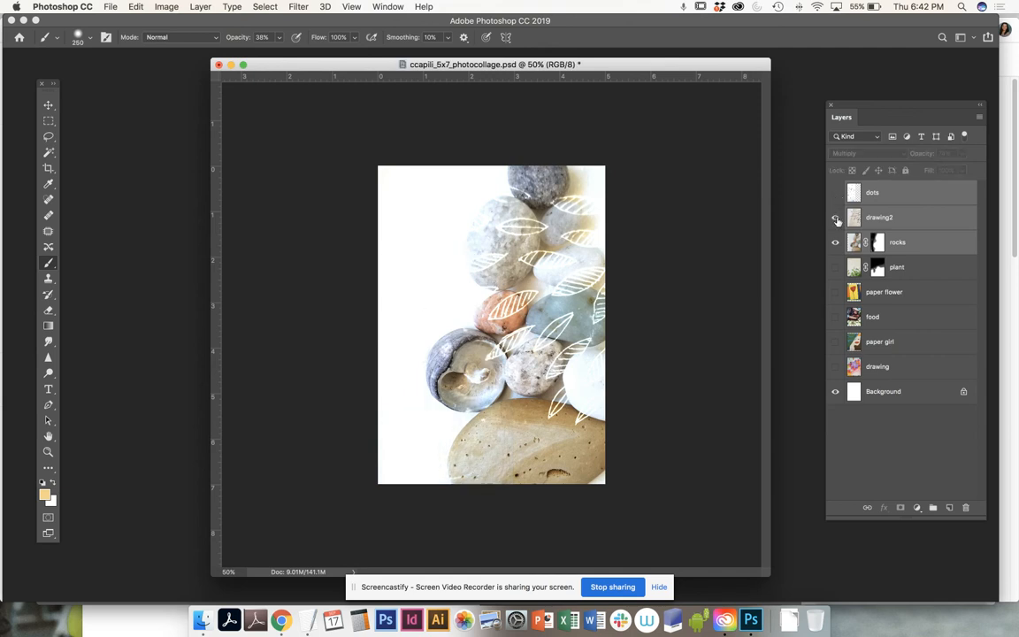
left_click(834, 219)
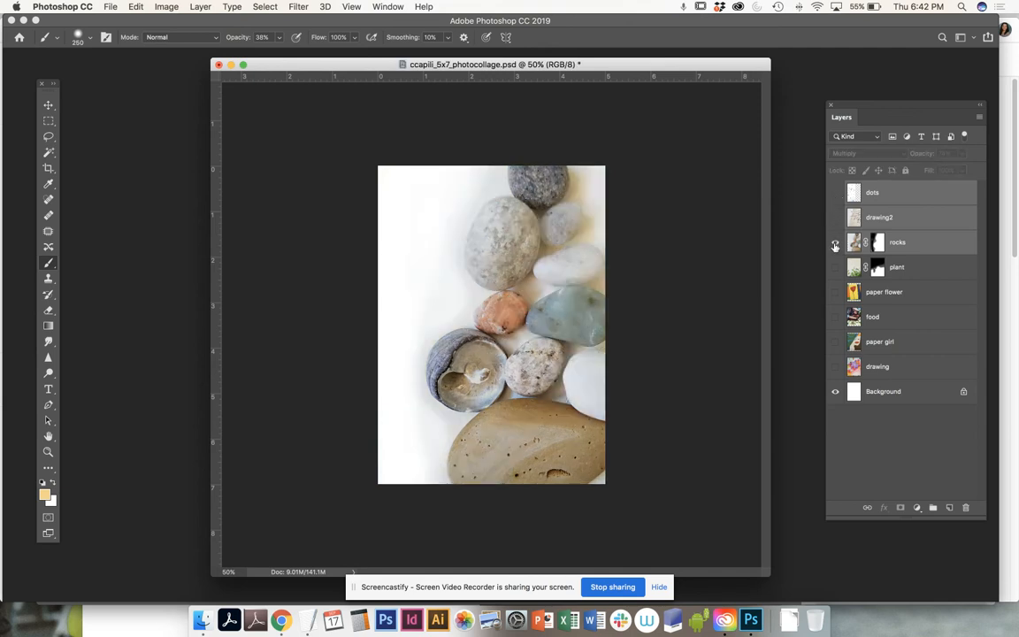
left_click(835, 244)
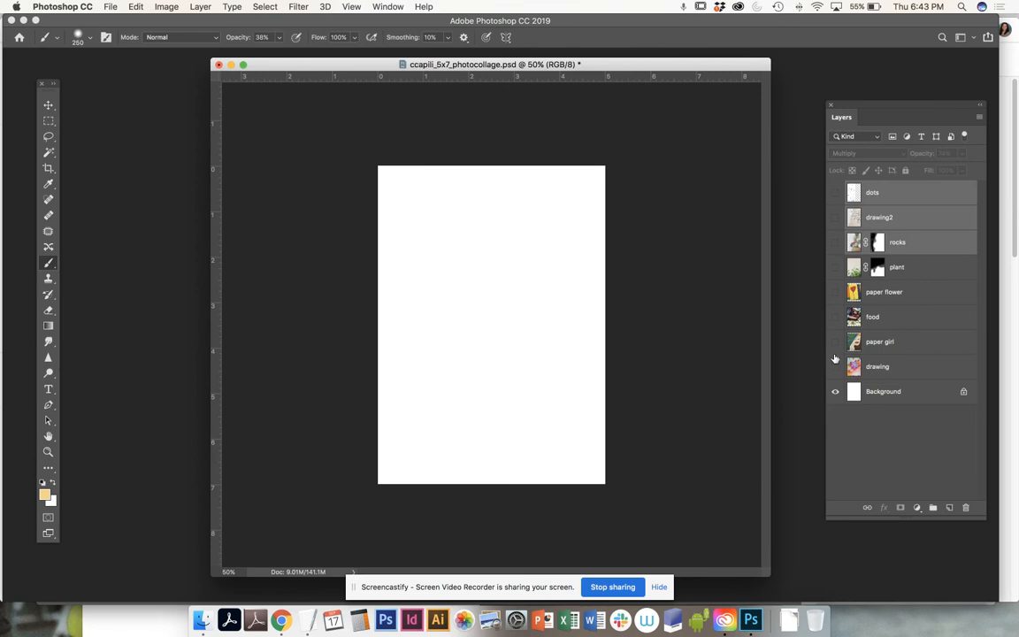
left_click(835, 293)
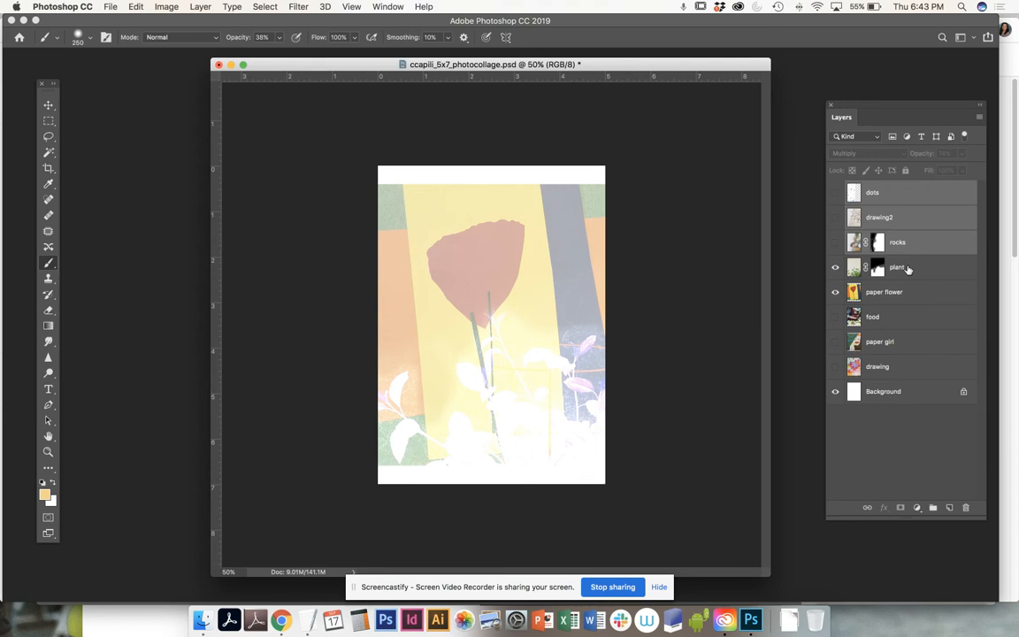
left_click(908, 269)
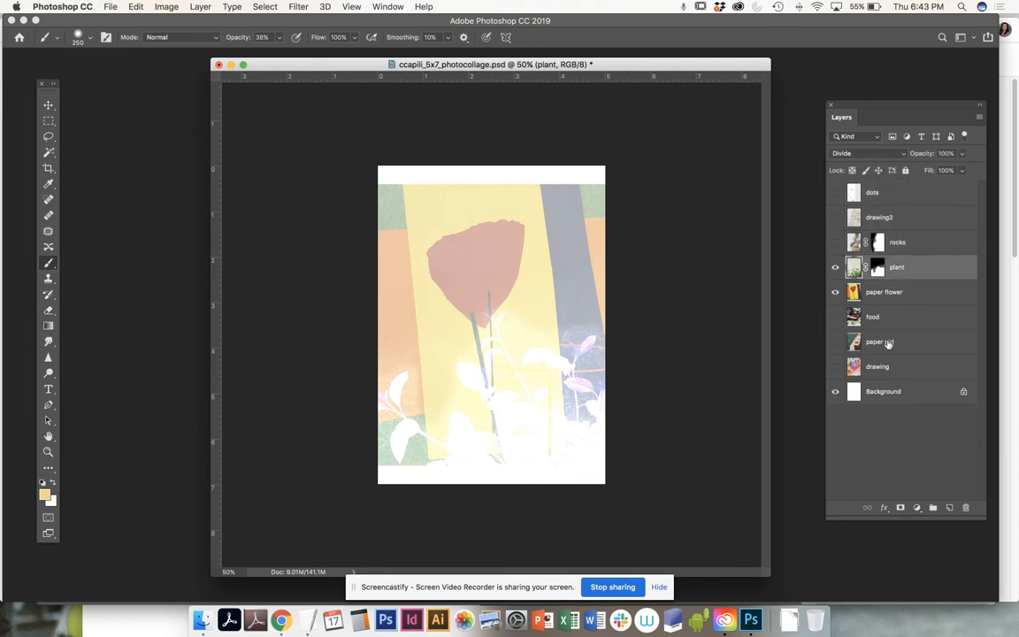
- Show the food layer and set the plant layer's blend mode to Divide after trying Saturation
left_click(835, 317)
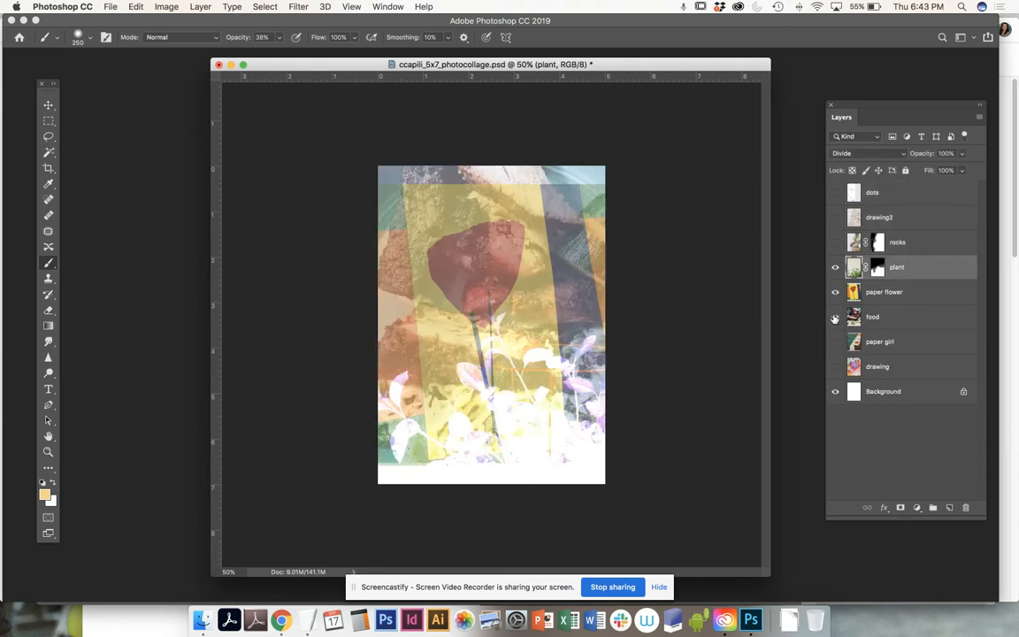
left_click(888, 196)
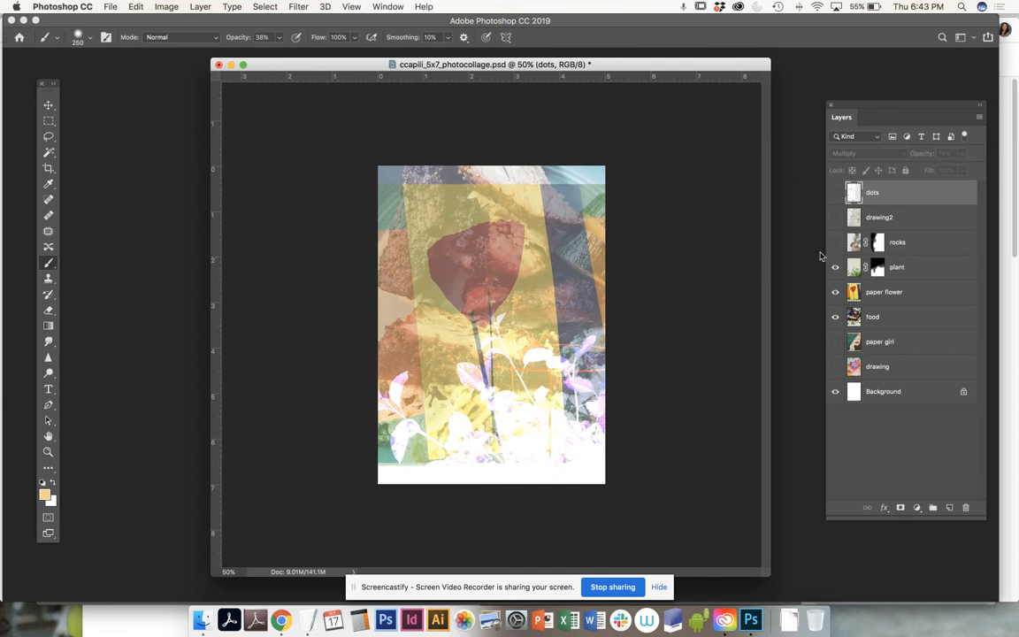
left_click(923, 273)
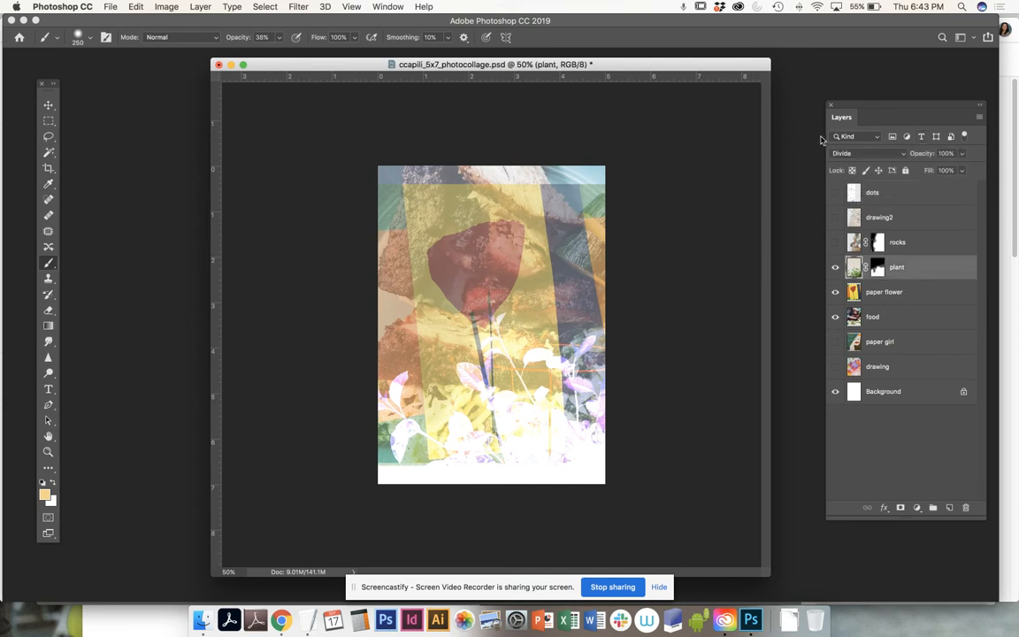
left_click(902, 155)
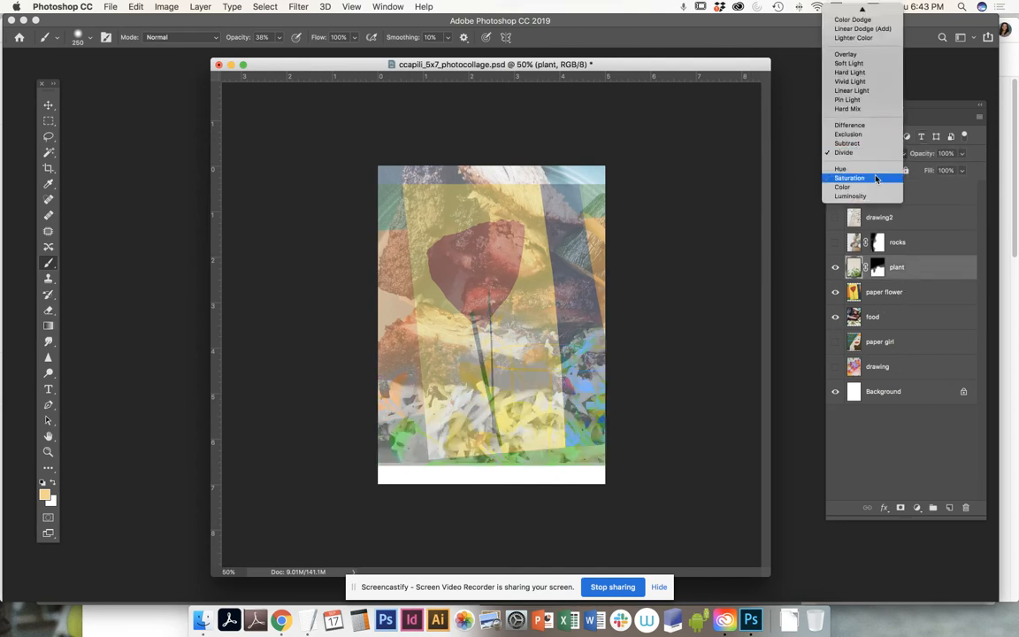
left_click(876, 178)
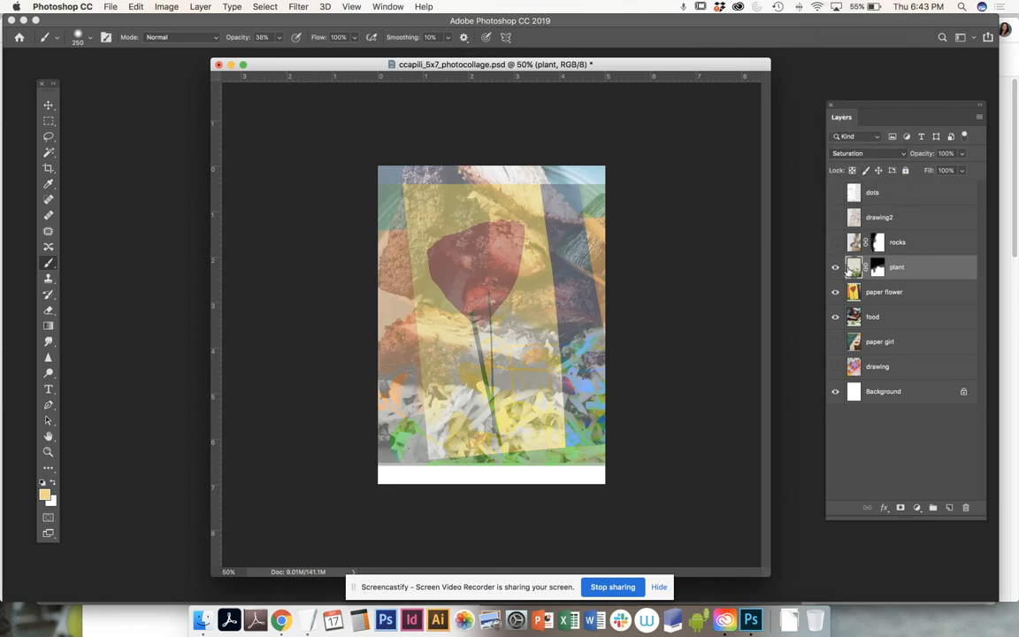
left_click(849, 153)
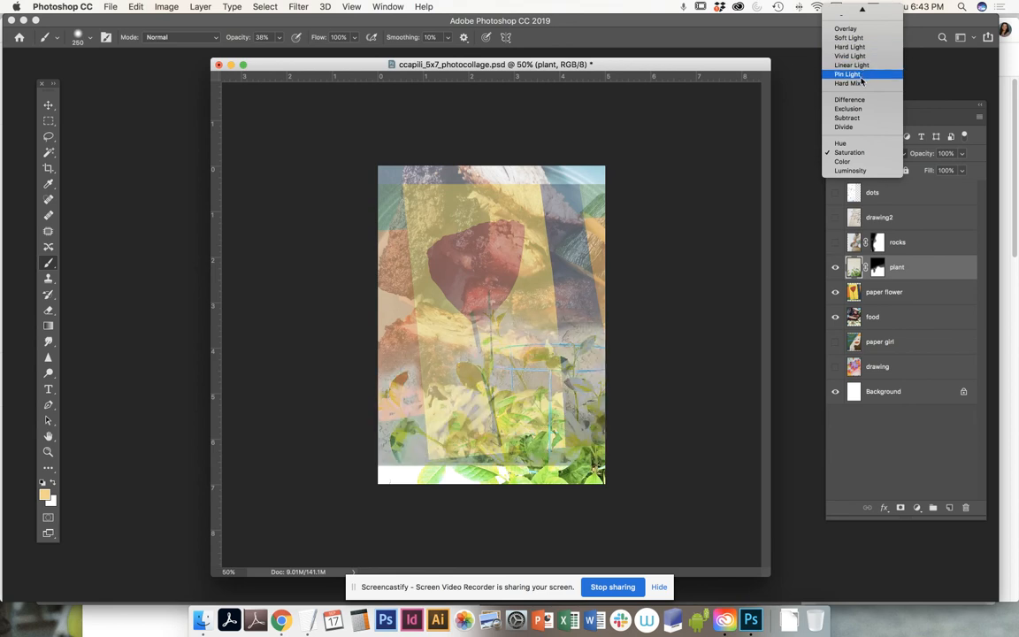
left_click(855, 127)
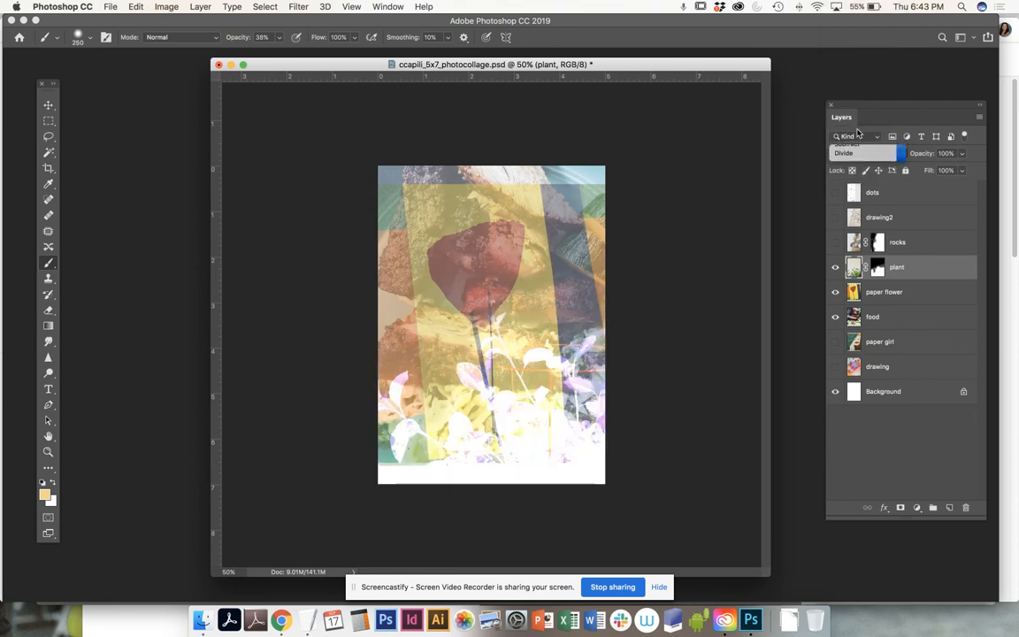
left_click(919, 295)
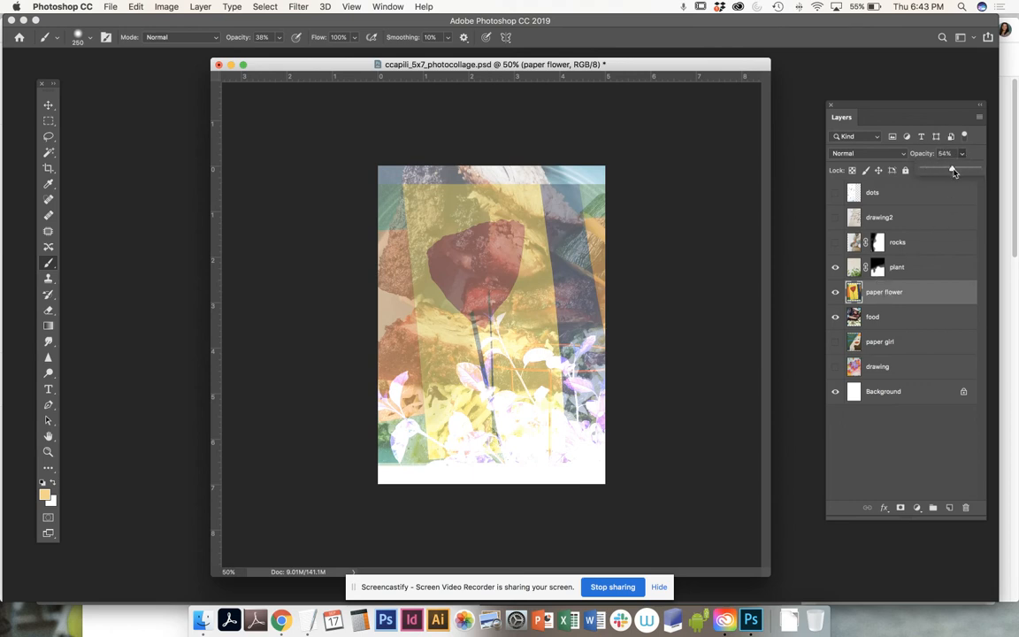
- Raise the paper flower layer's opacity to 100% and drag it to a new position
left_click_drag(948, 169, 987, 172)
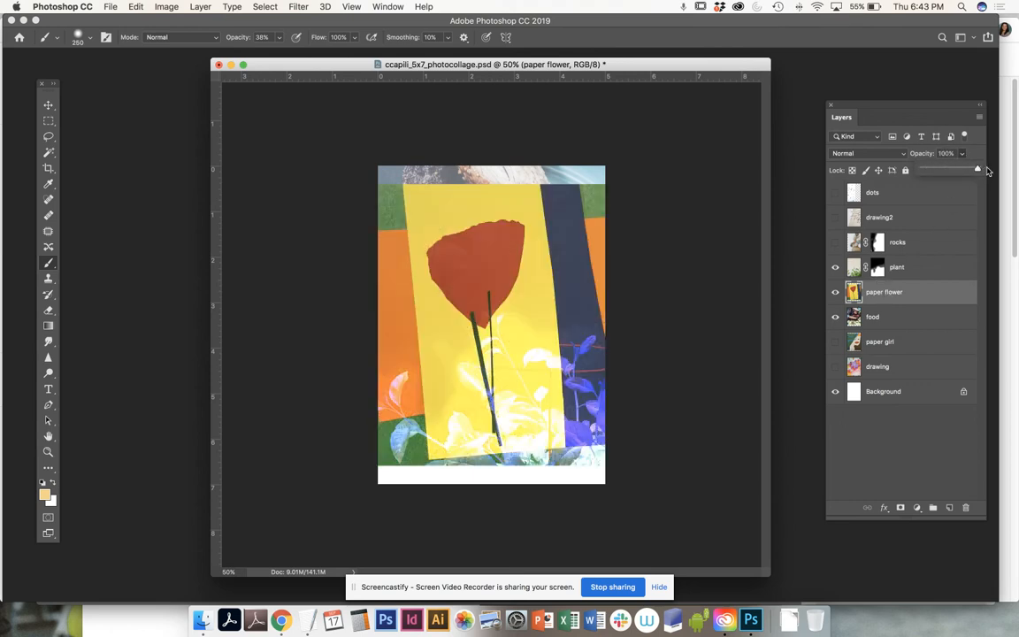
left_click(910, 293)
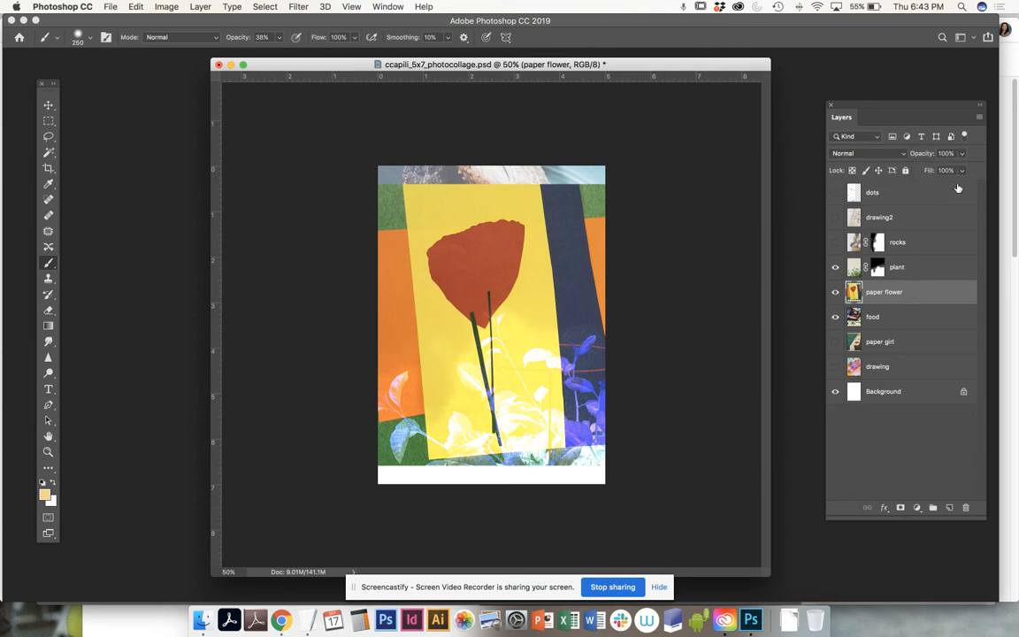
key("v")
left_click_drag(585, 306, 531, 345)
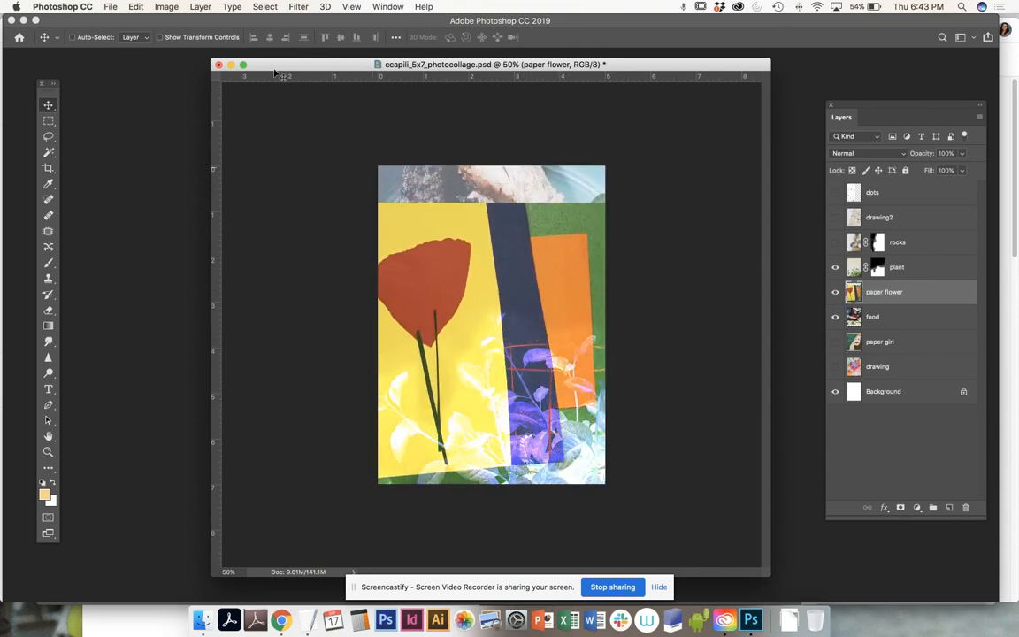
- Free-transform paper flower, scaling it to about 124% and shifting it right and down
left_click(137, 7)
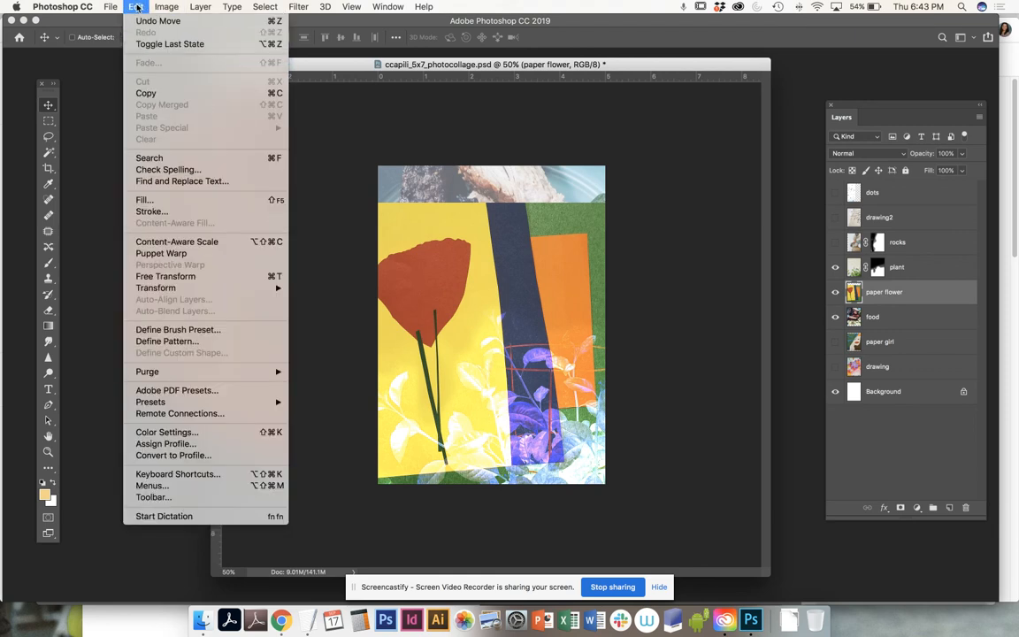
left_click(168, 276)
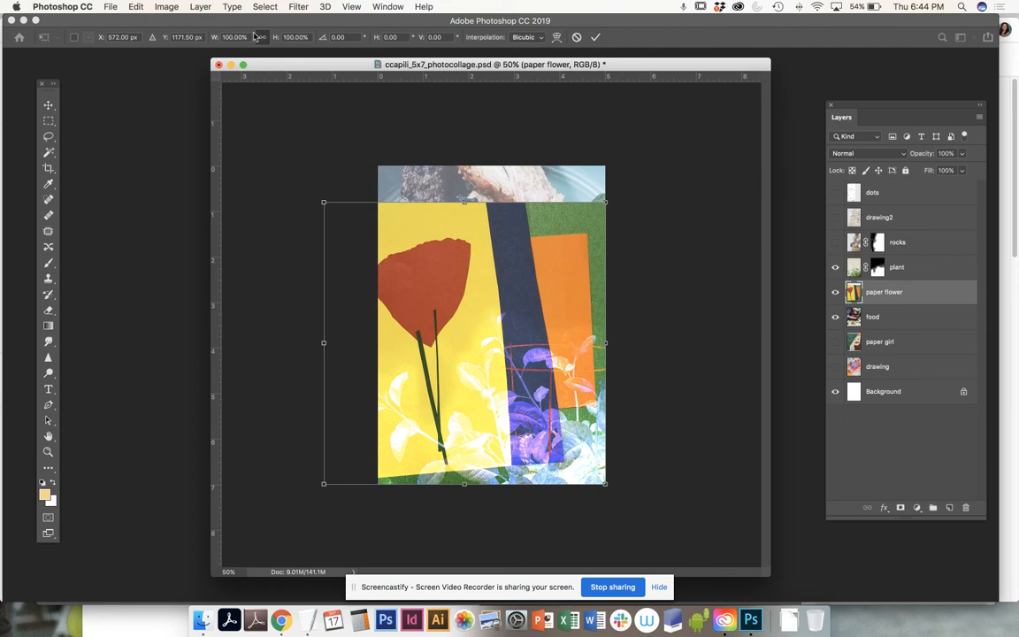
left_click(135, 8)
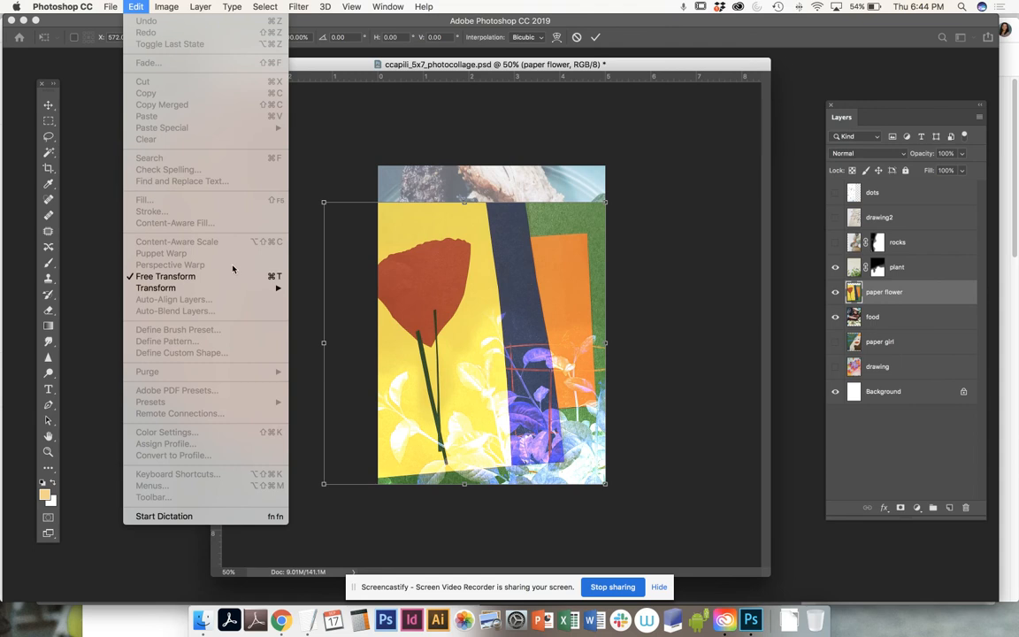
left_click(675, 192)
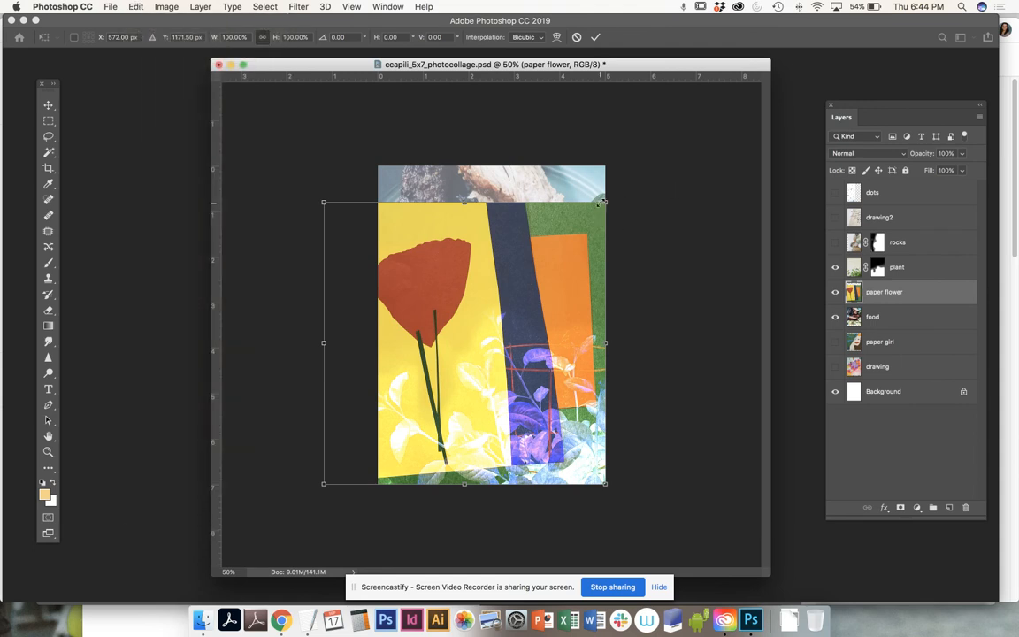
left_click_drag(609, 196, 672, 135)
left_click_drag(543, 207, 570, 222)
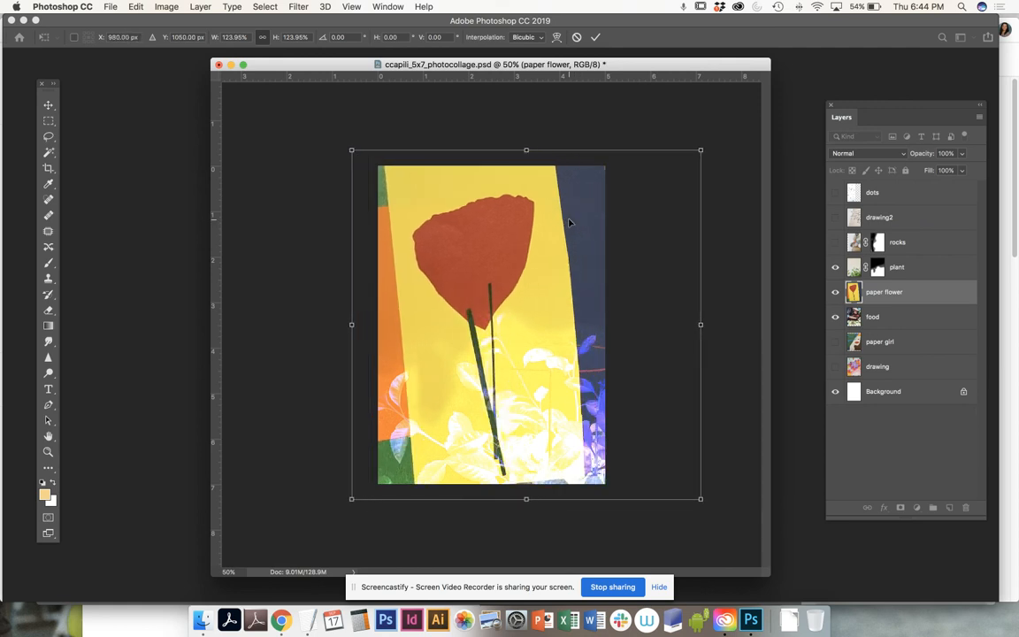
key("Return")
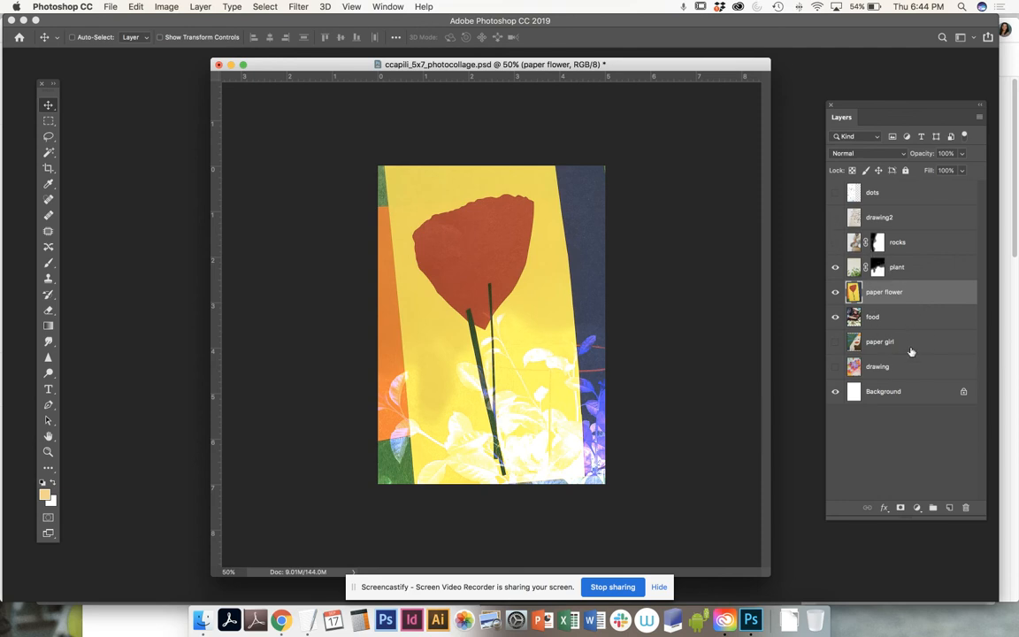
- Move the paper girl layer above plant, make it visible, and set opacity to 100%
left_click_drag(856, 343, 892, 255)
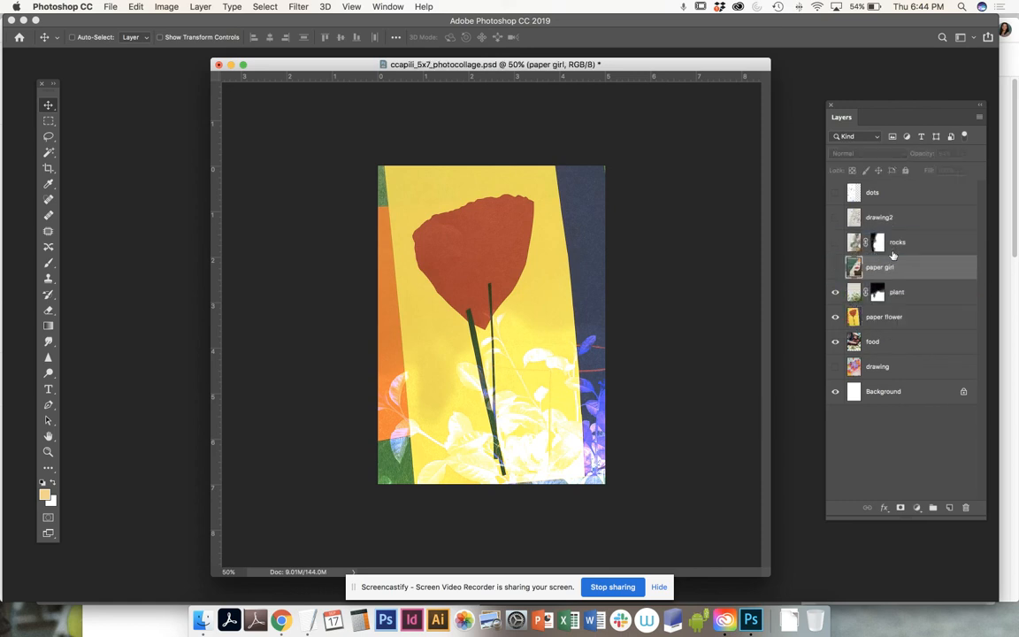
left_click(837, 267)
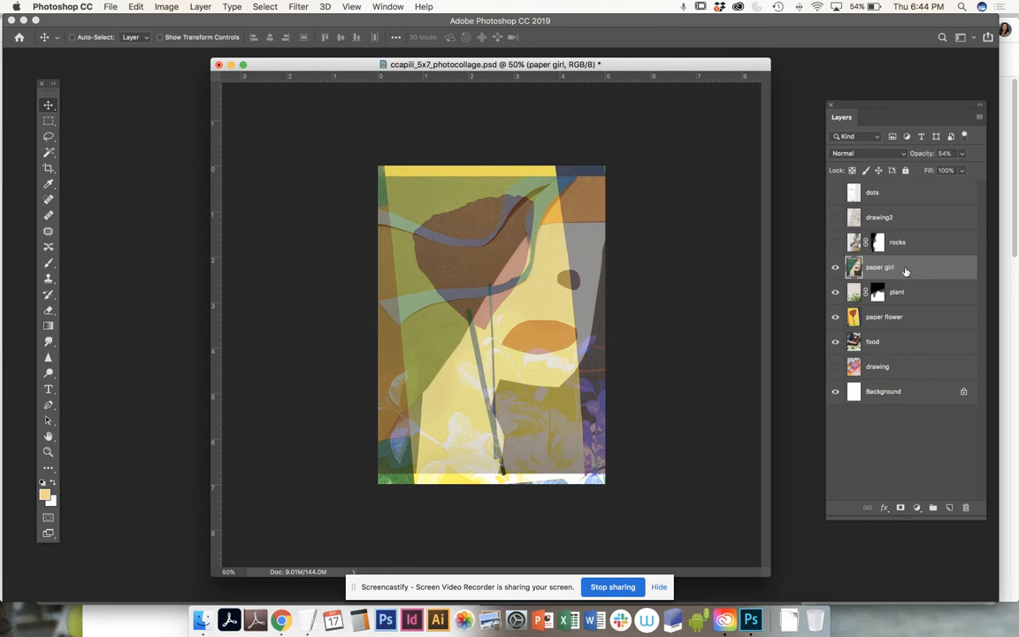
left_click(962, 154)
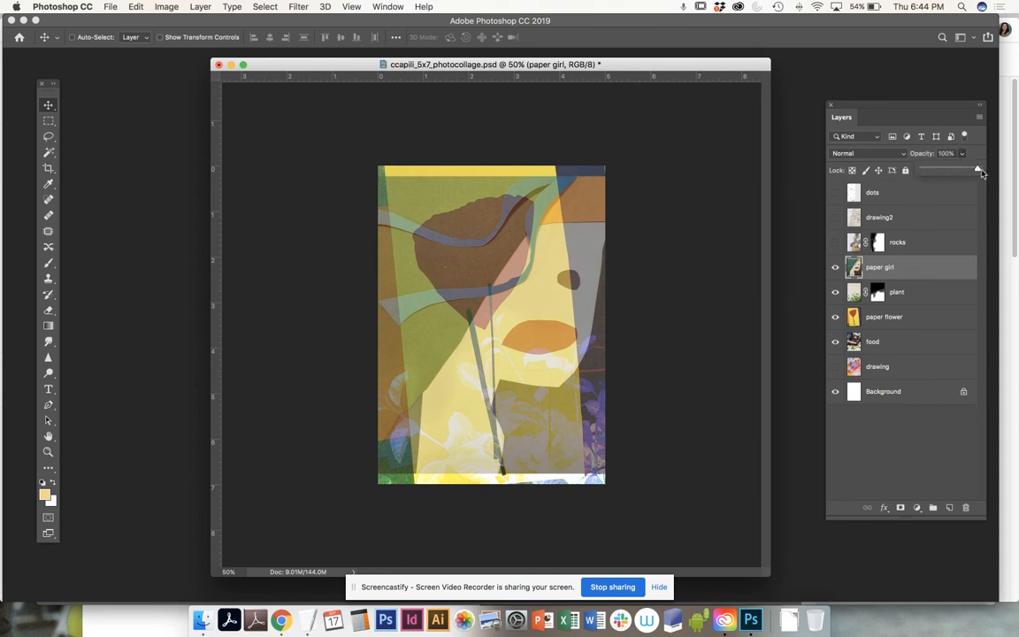
left_click_drag(953, 169, 977, 169)
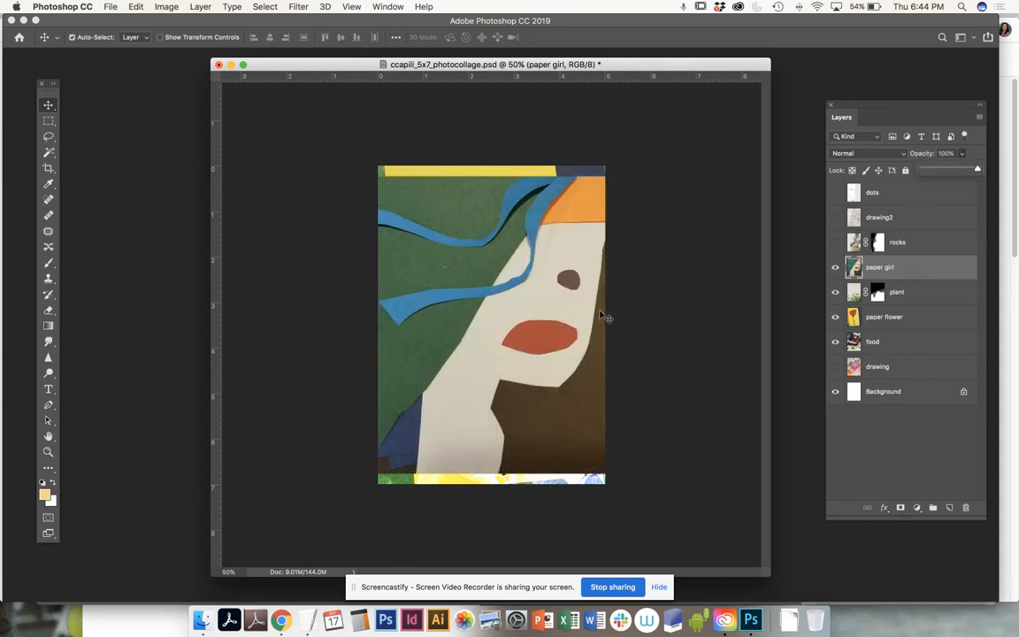
- Free-transform paper girl, rotating it about -108° and placing it over the page's top
left_click(135, 7)
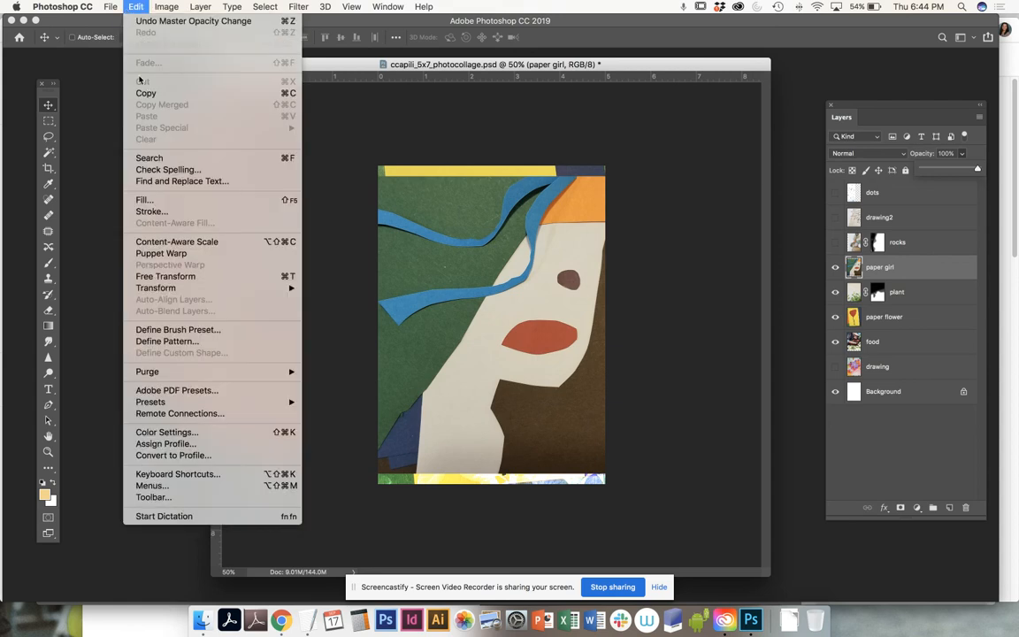
left_click(178, 279)
left_click_drag(716, 405, 590, 173)
left_click_drag(593, 416, 586, 206)
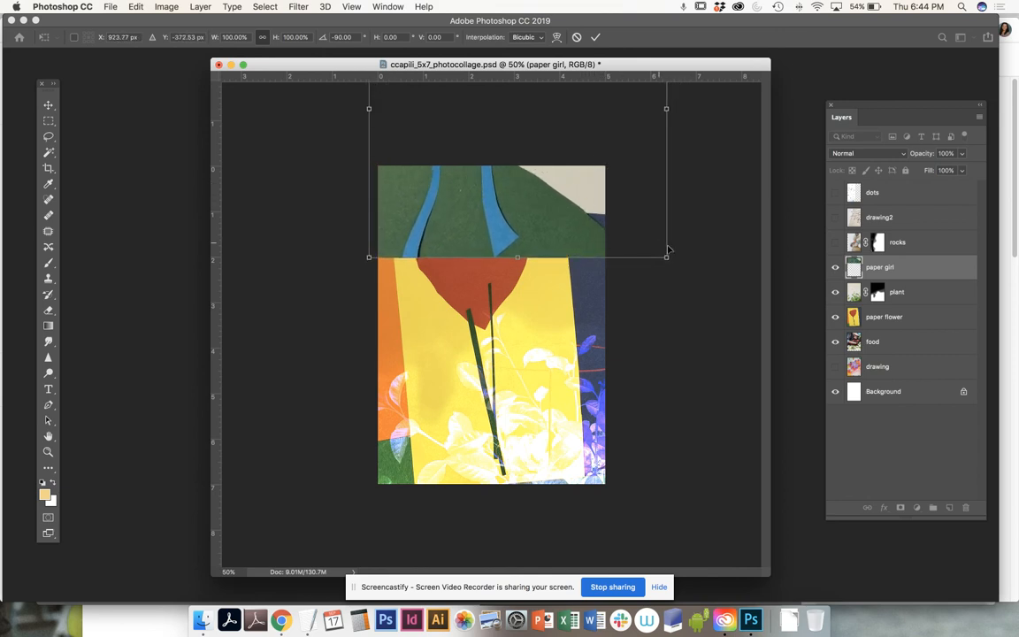
left_click_drag(696, 187, 687, 119)
left_click_drag(396, 237, 406, 280)
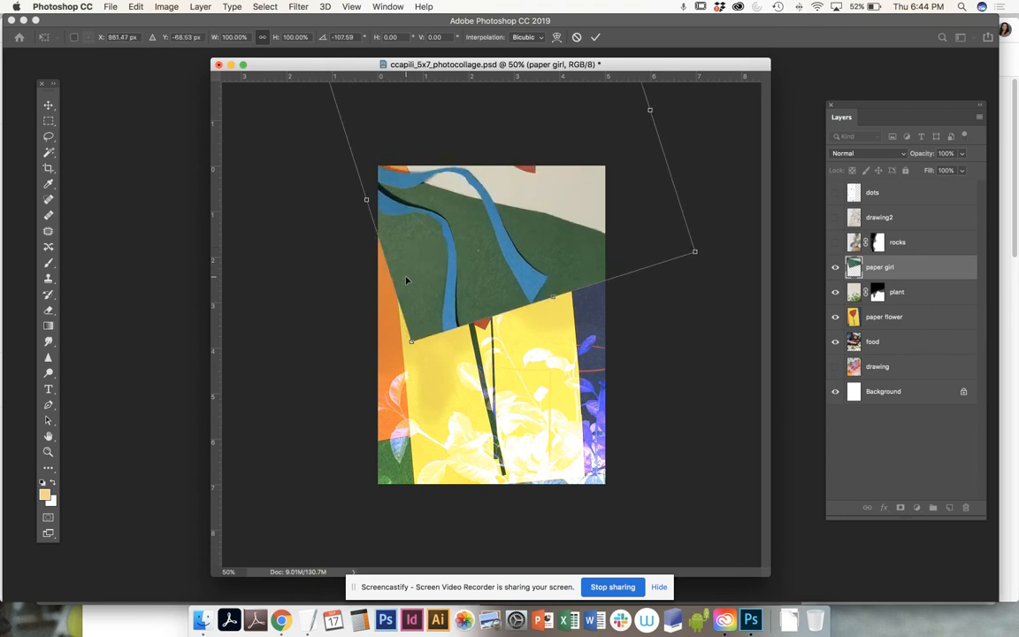
key("Return")
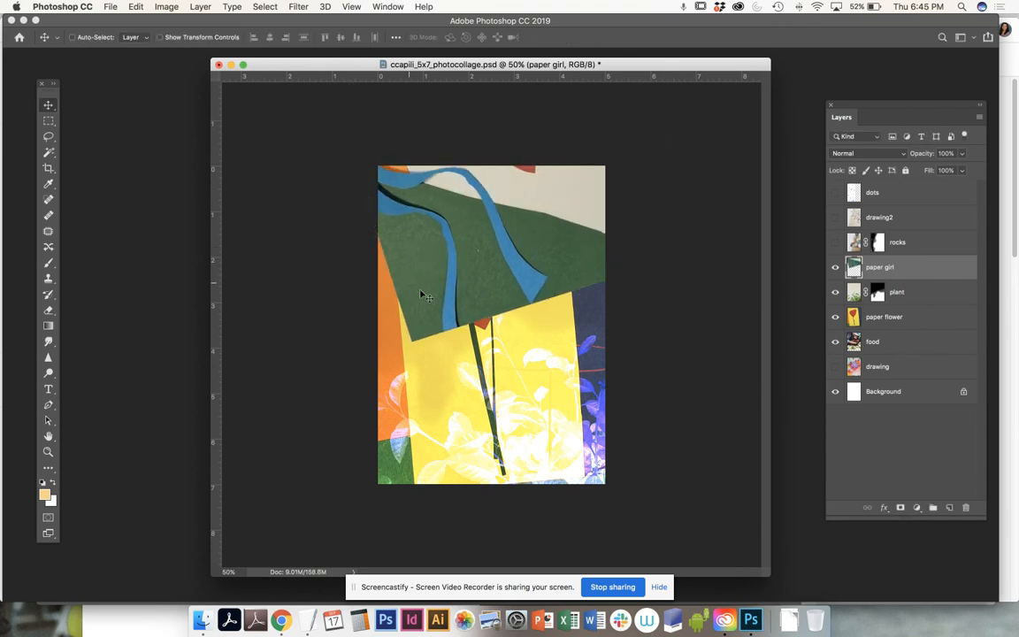
- Set the paper girl layer's blend mode to Divide and nudge it slightly into place
left_click(846, 153)
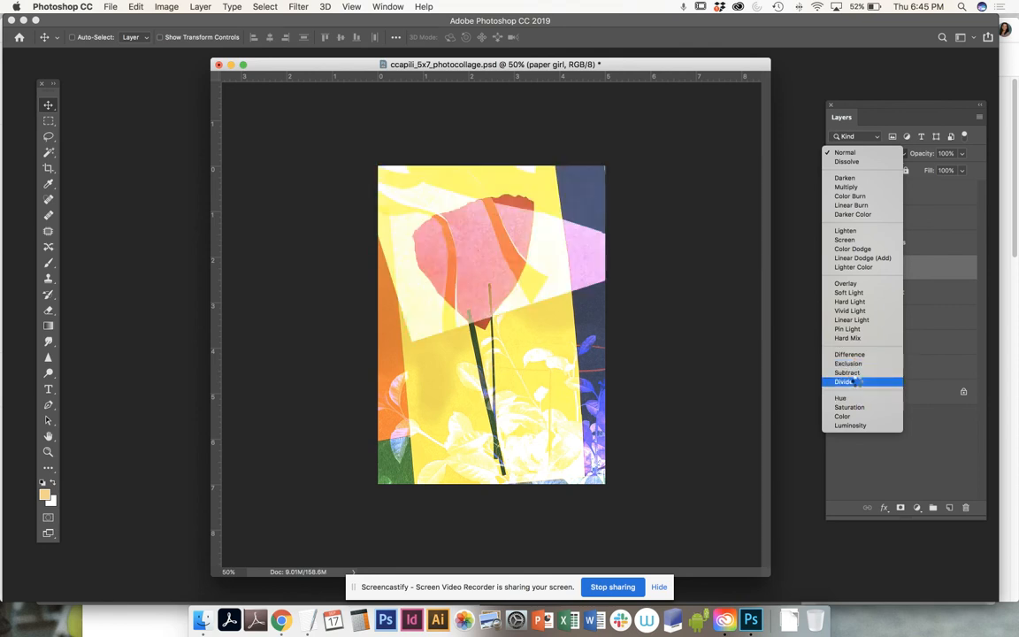
left_click(855, 382)
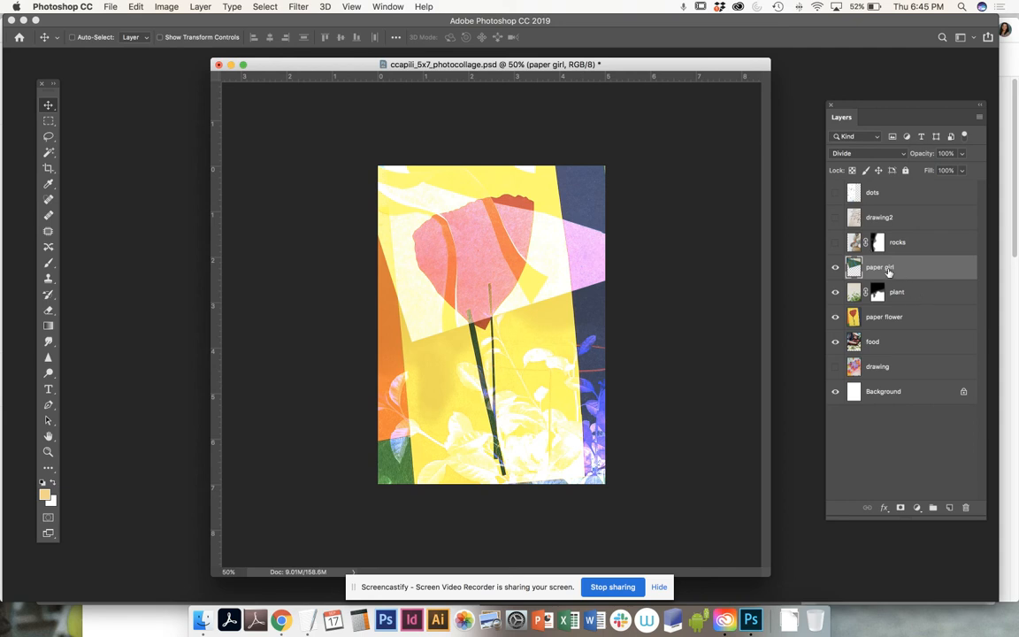
left_click_drag(518, 289, 511, 267)
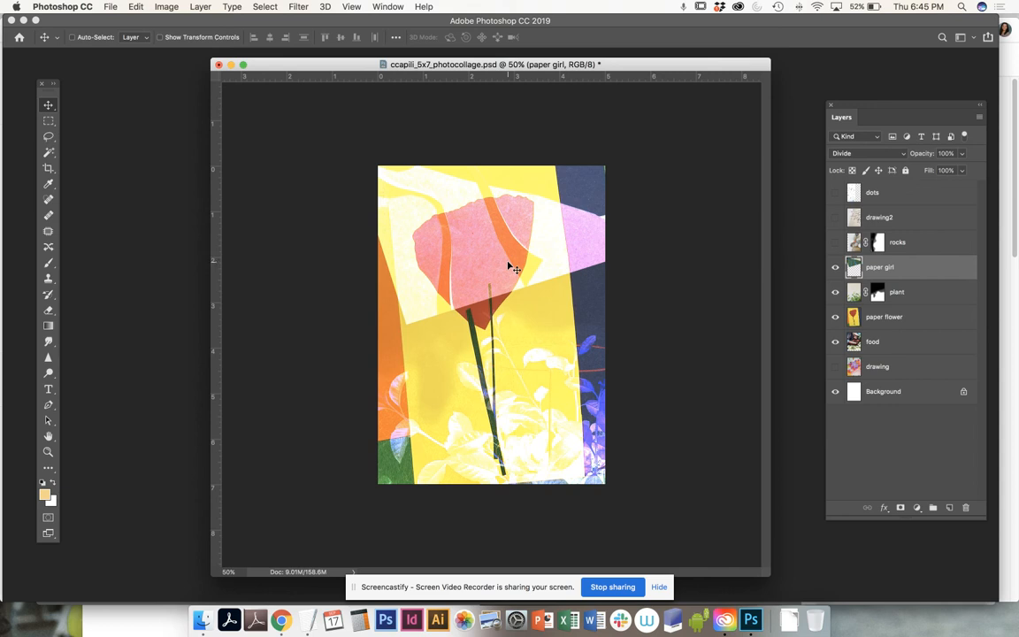
- Add a layer mask to paper girl and paint black along the pink area's right edge
left_click(900, 508)
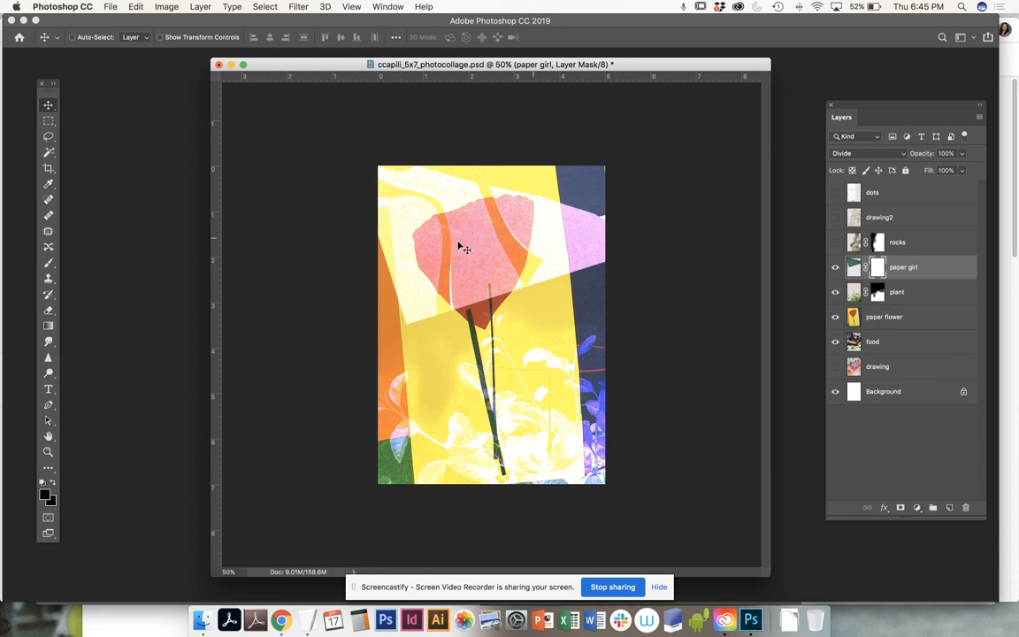
left_click(49, 263)
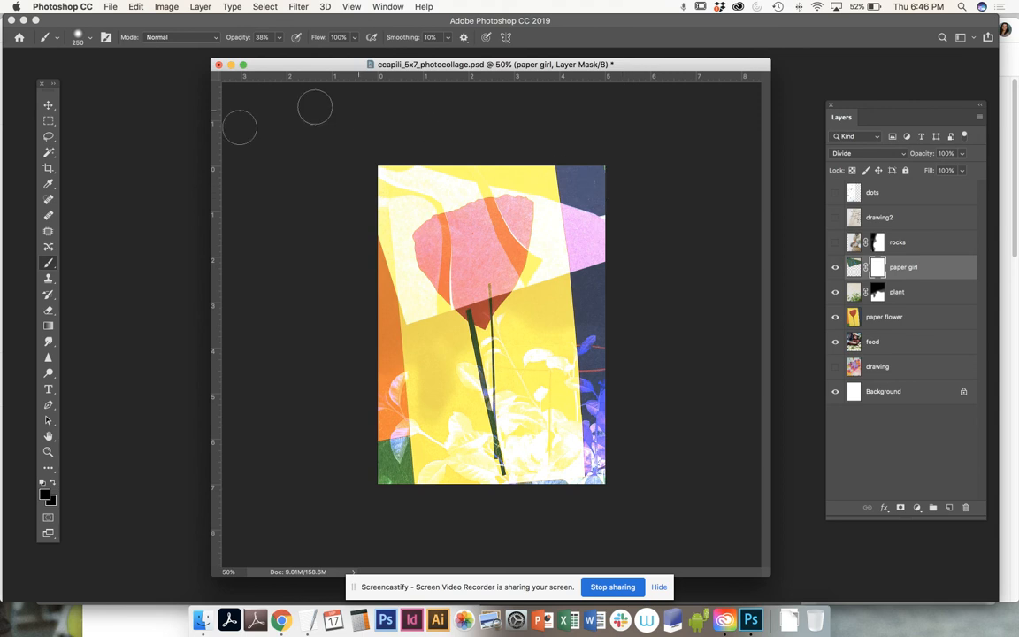
left_click(46, 496)
mouse_move(610, 212)
left_mouse_down()
mouse_move(611, 289)
mouse_move(594, 211)
mouse_move(600, 285)
mouse_move(594, 182)
mouse_move(597, 296)
mouse_move(580, 198)
mouse_move(603, 294)
mouse_move(600, 217)
mouse_move(609, 298)
left_mouse_up()
- With brush opacity at 88%, mask out paper girl's upper-right and left edges
left_click_drag(279, 38, 310, 53)
mouse_move(582, 207)
left_mouse_down()
mouse_move(600, 279)
mouse_move(572, 174)
left_mouse_up()
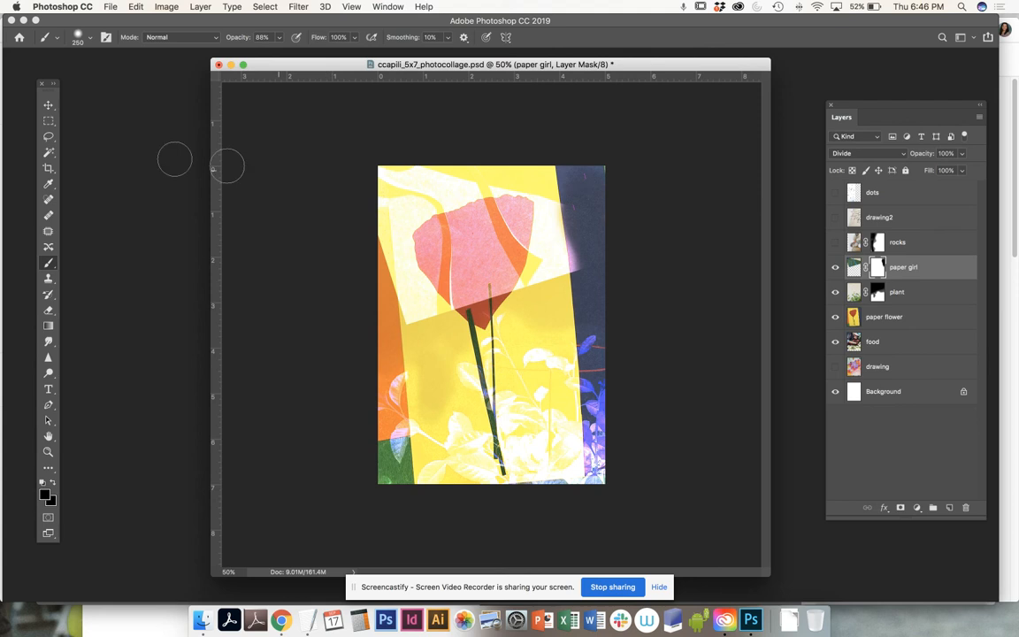
left_click_drag(566, 183, 588, 299)
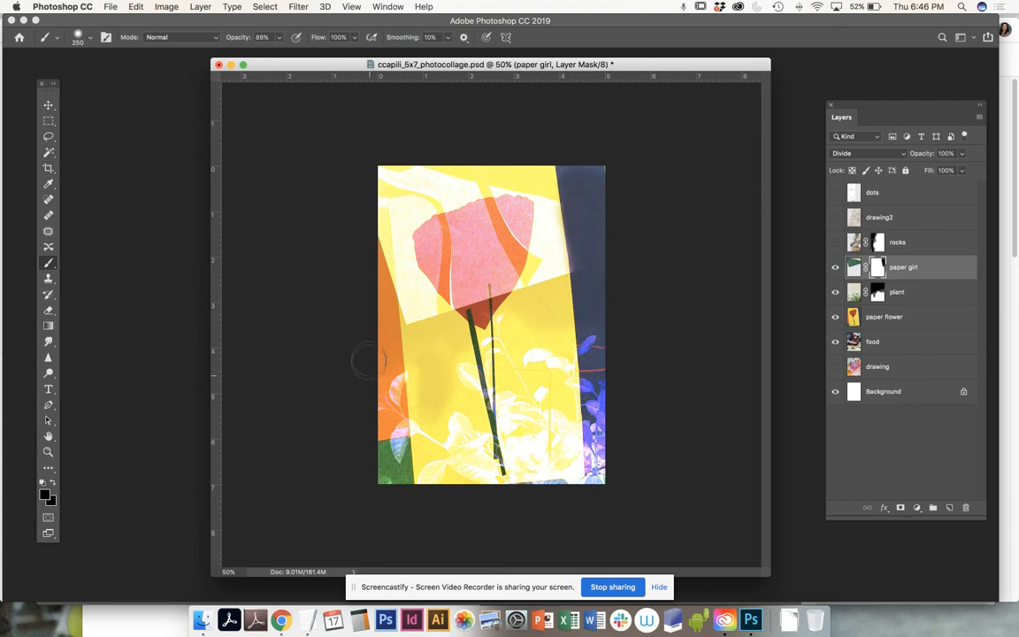
mouse_move(372, 165)
left_mouse_down()
mouse_move(366, 286)
mouse_move(381, 306)
left_mouse_up()
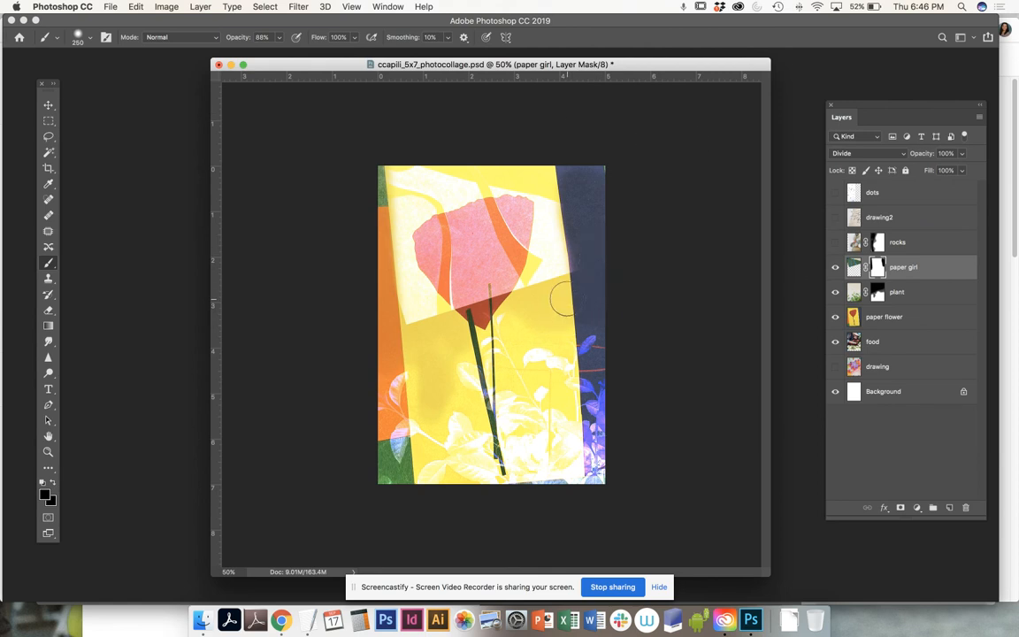
left_click(854, 266)
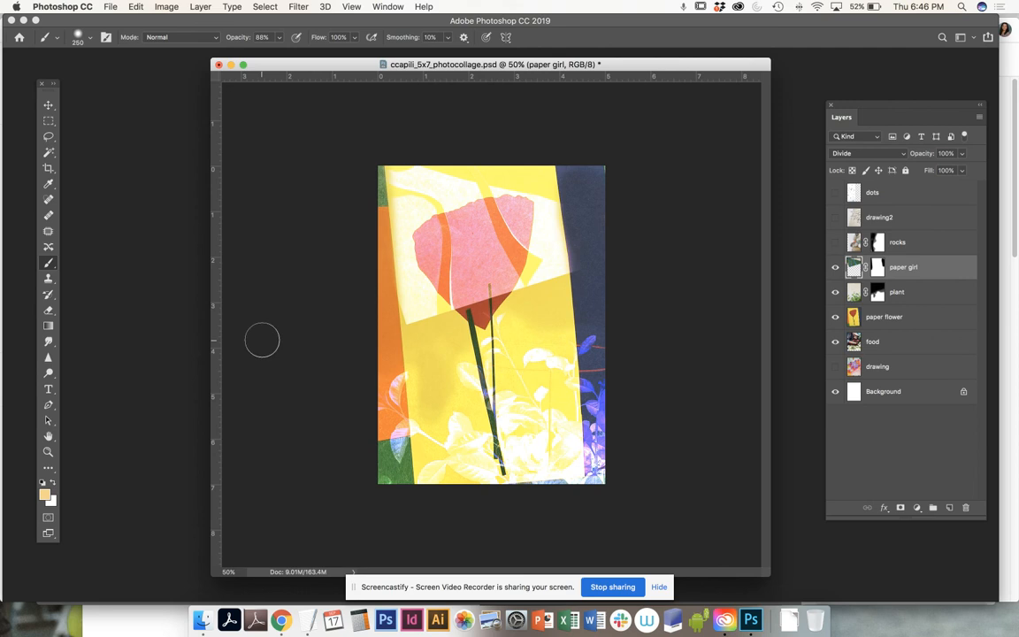
key("v")
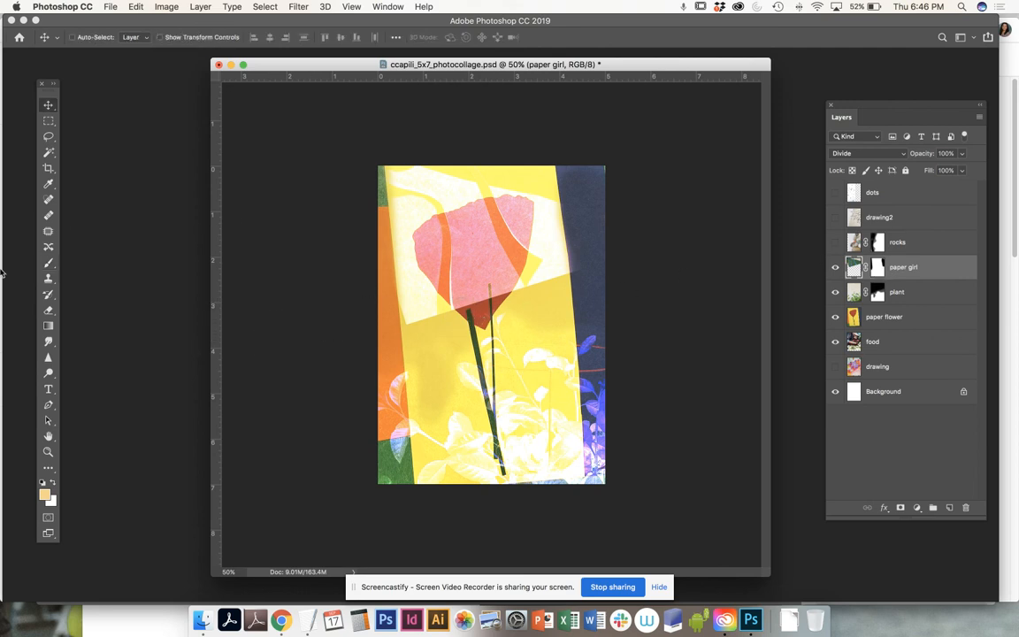
- Set a near-white foreground and a Brush at size 300 and 100% opacity
key("d")
left_click(44, 493)
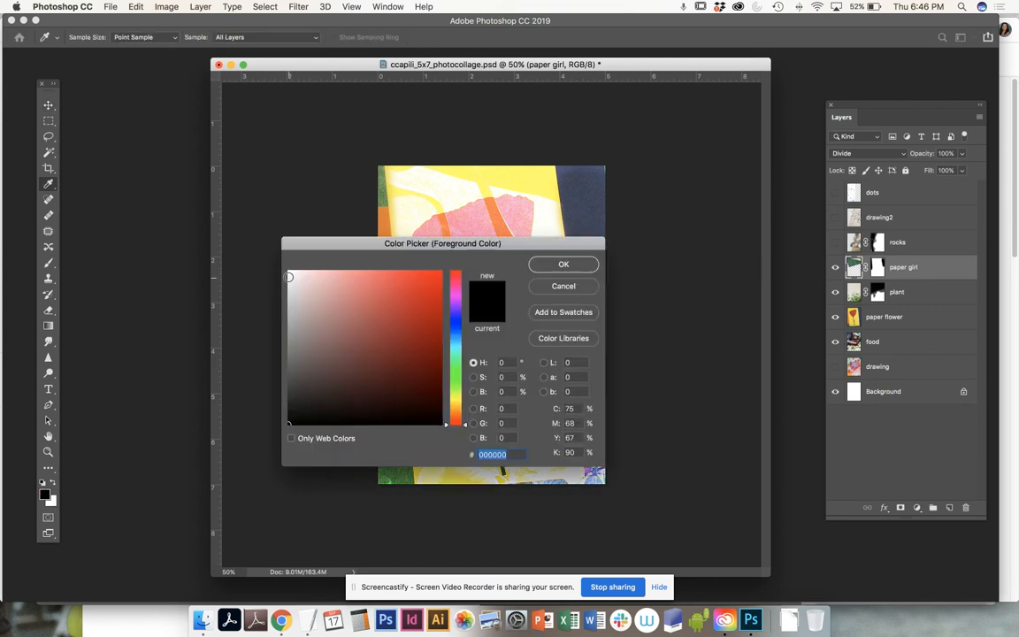
left_click(291, 271)
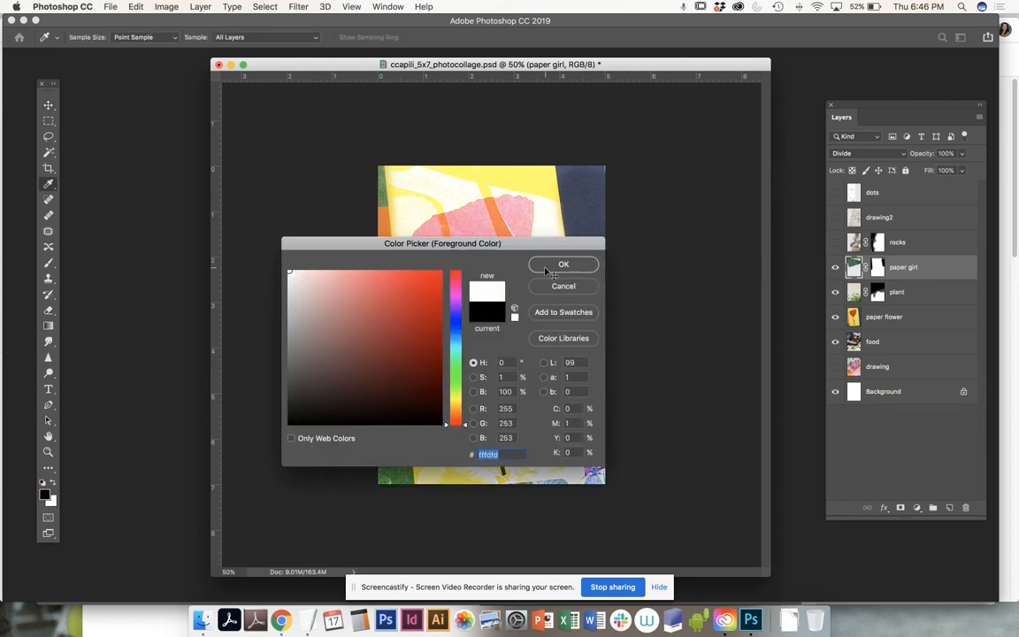
left_click(544, 268)
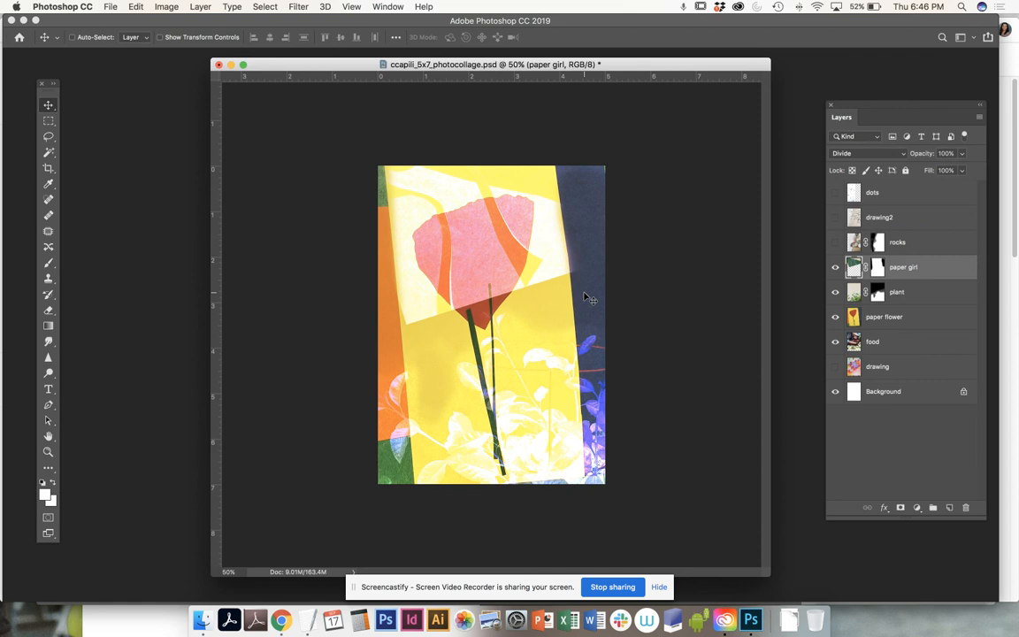
left_click(47, 262)
key("bracketright")
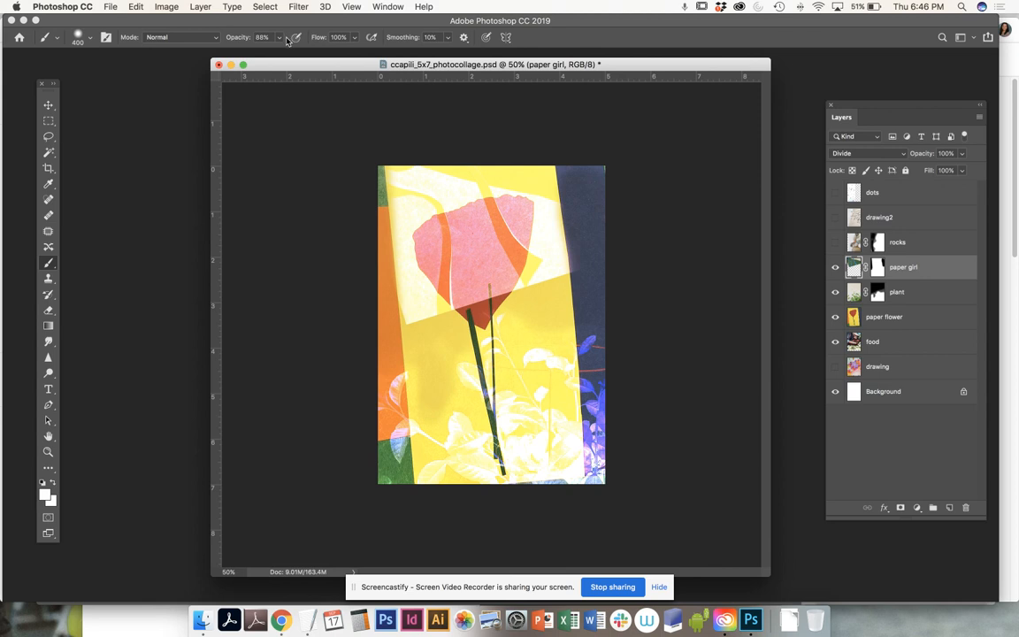
left_click_drag(279, 37, 281, 58)
- Paint white on the paper girl mask to reveal the upper-right area and the left edge
left_click(876, 267)
key("x")
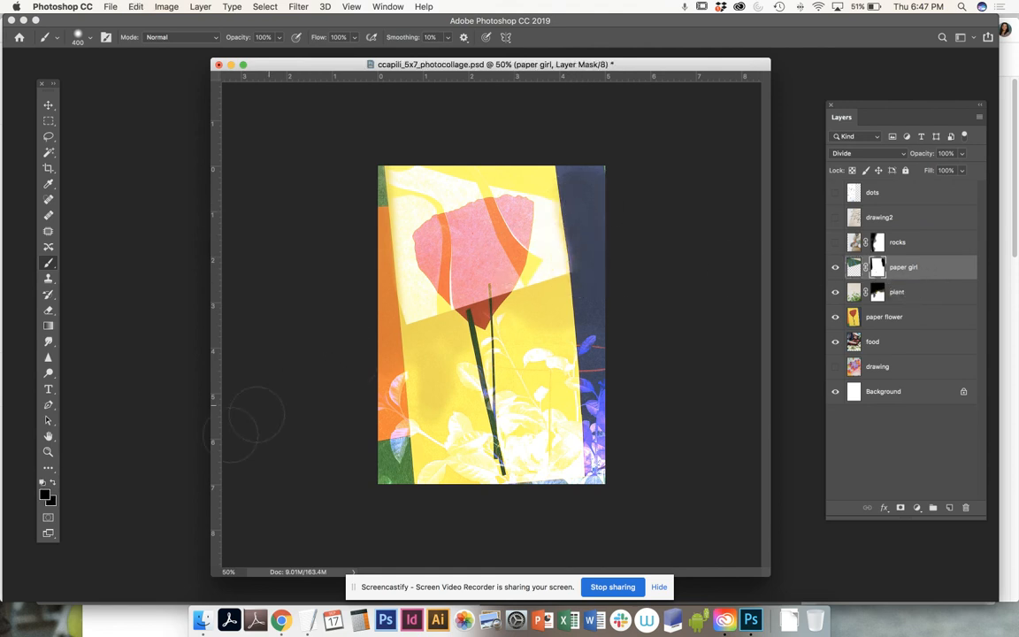
left_click(45, 493)
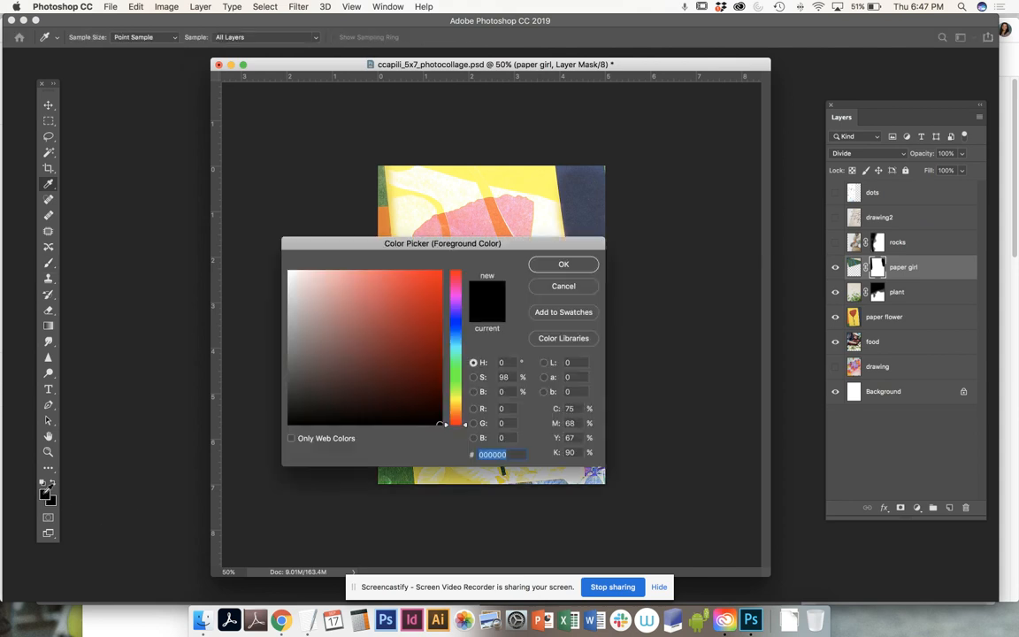
left_click(289, 270)
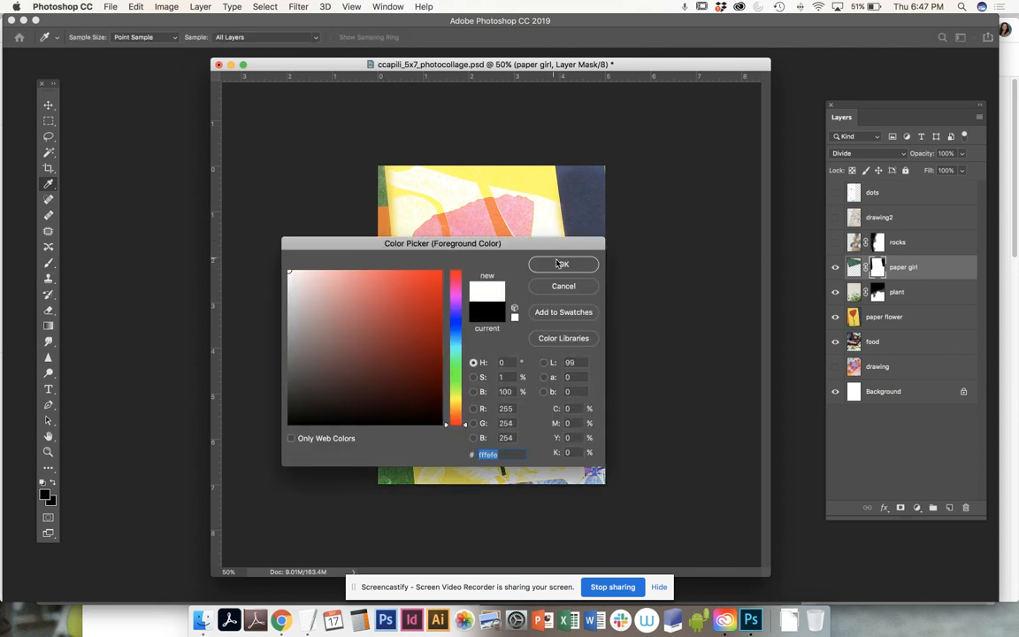
left_click(562, 264)
mouse_move(581, 255)
left_mouse_down()
mouse_move(582, 263)
mouse_move(591, 227)
mouse_move(575, 268)
mouse_move(552, 191)
mouse_move(613, 171)
left_mouse_up()
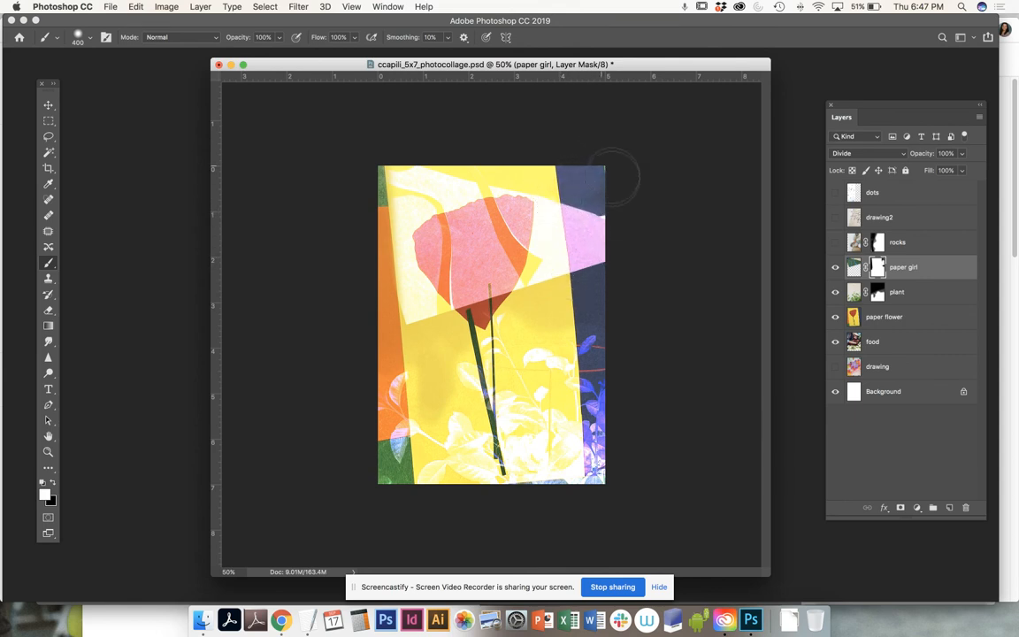
mouse_move(397, 309)
left_mouse_down()
mouse_move(364, 220)
mouse_move(363, 171)
left_mouse_up()
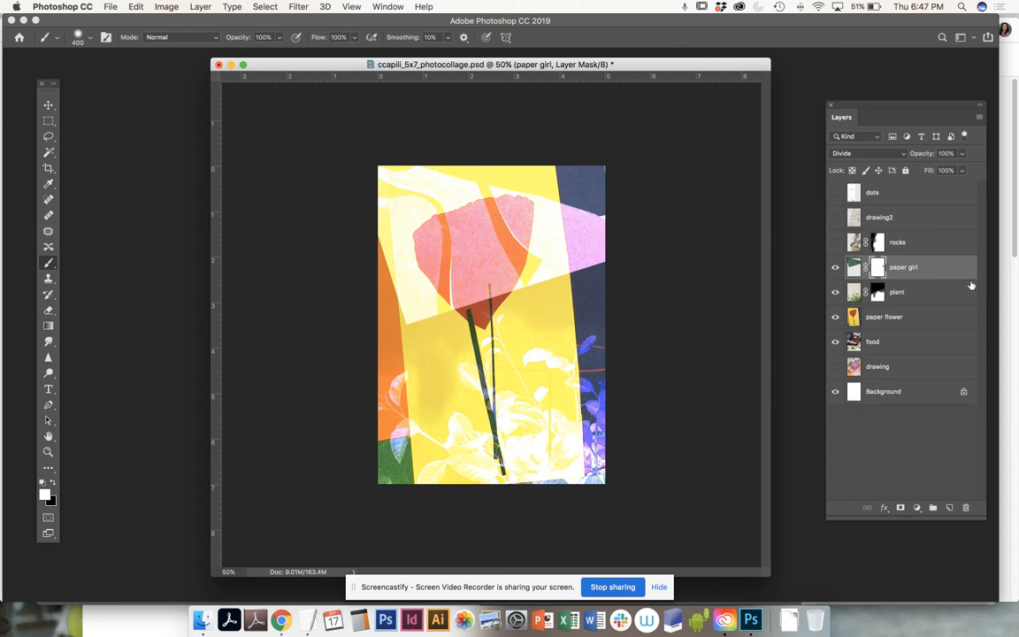
- Compare the plant and paper flower layers, then lower the paper girl layer's opacity to 80%
left_click(921, 273)
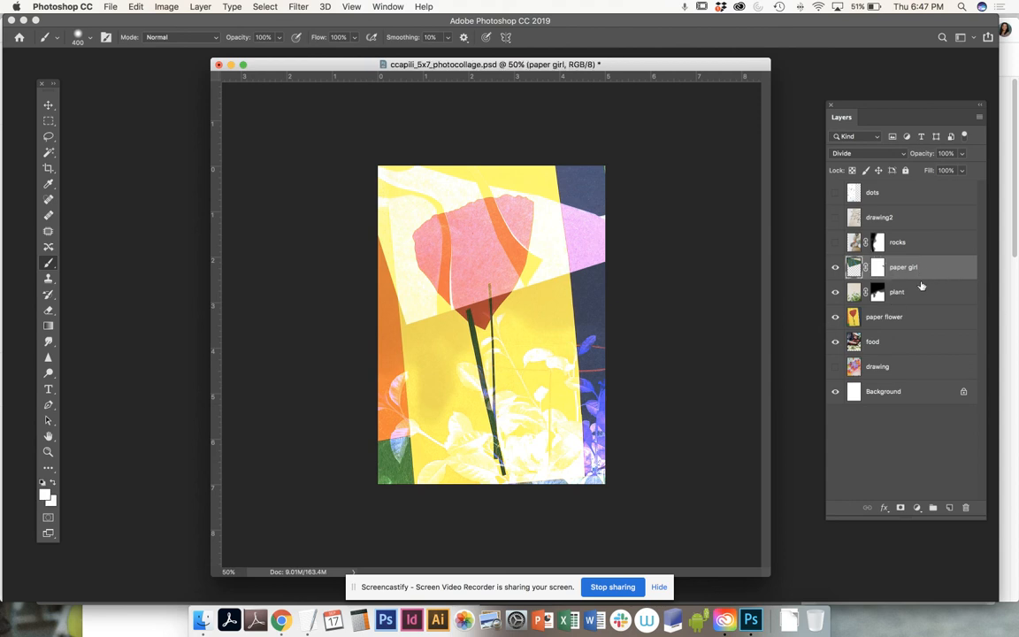
left_click(915, 295)
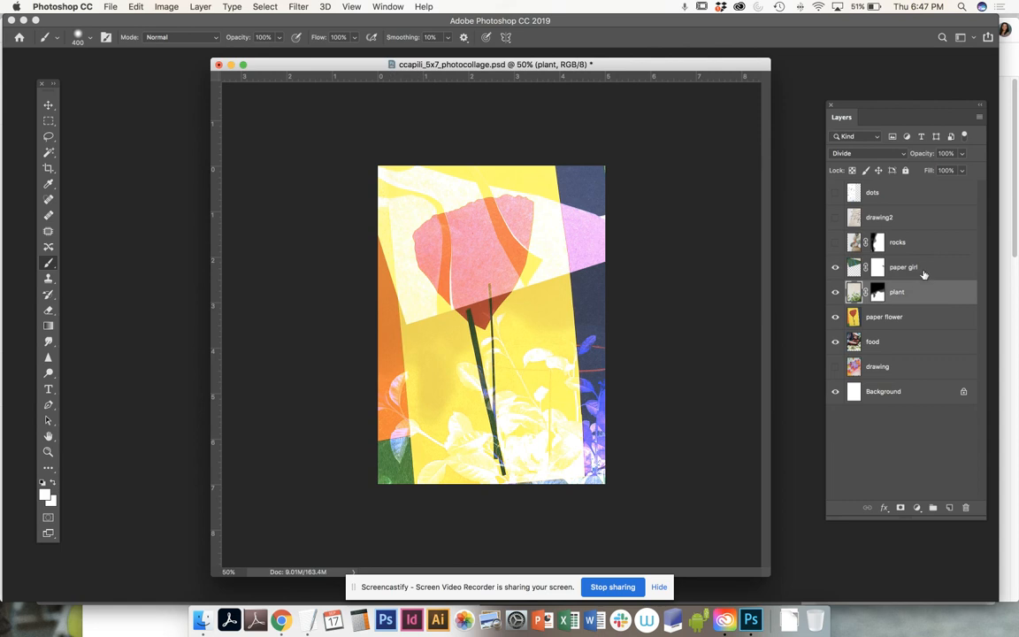
left_click(924, 275)
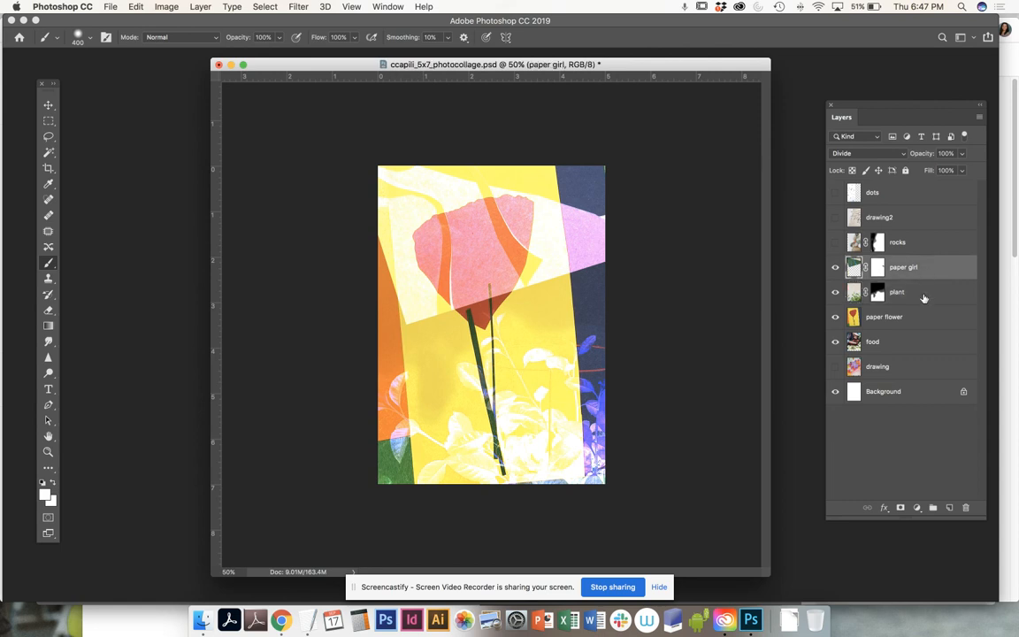
left_click(923, 296)
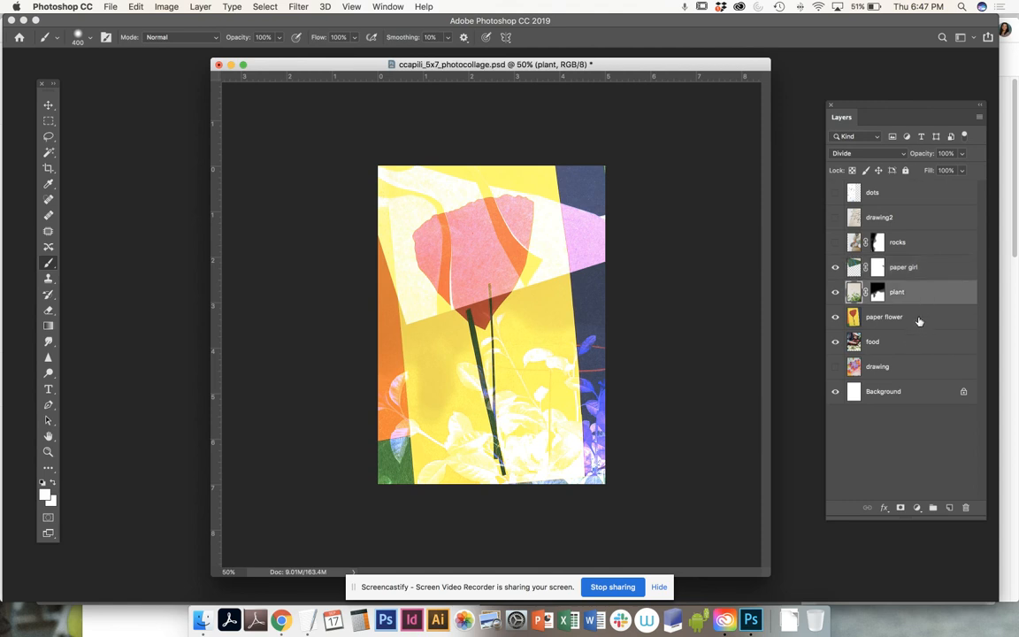
left_click(919, 320)
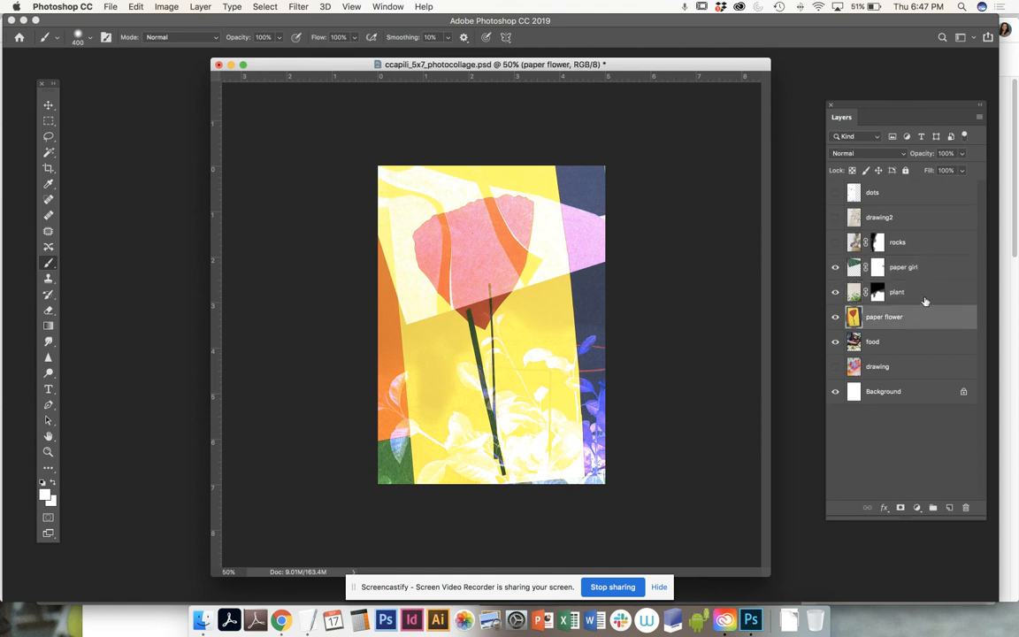
left_click(926, 289)
left_click(929, 274)
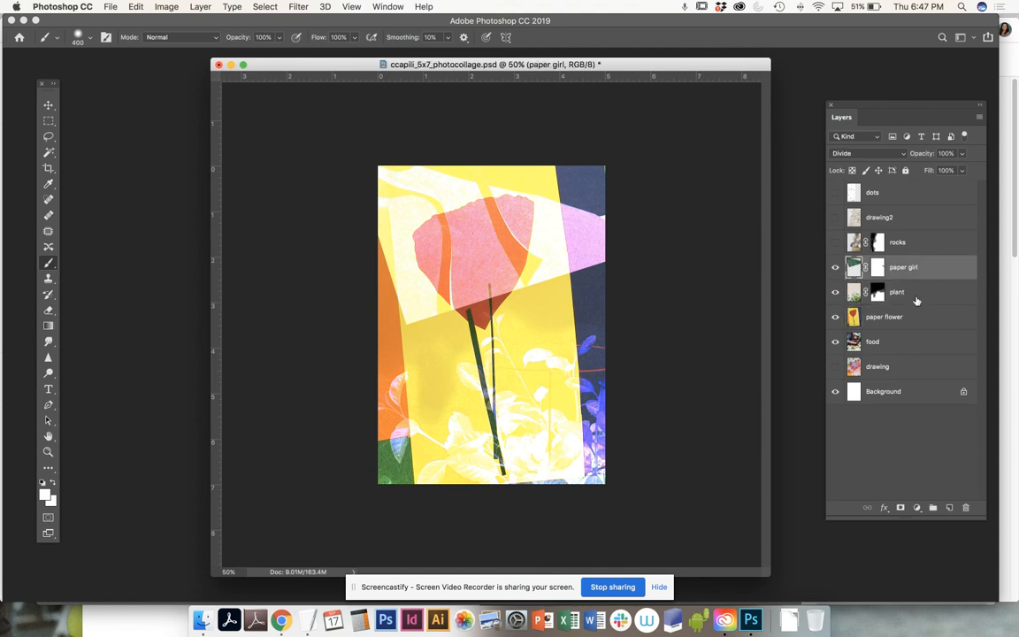
left_click(962, 153)
left_click_drag(963, 170, 959, 171)
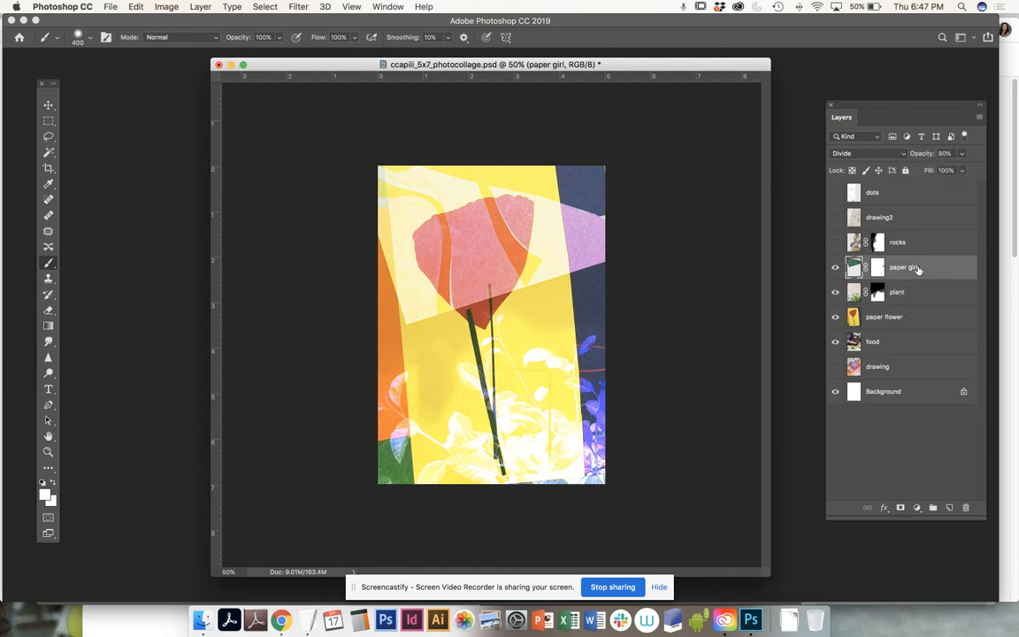
left_click(904, 299)
left_click(904, 319)
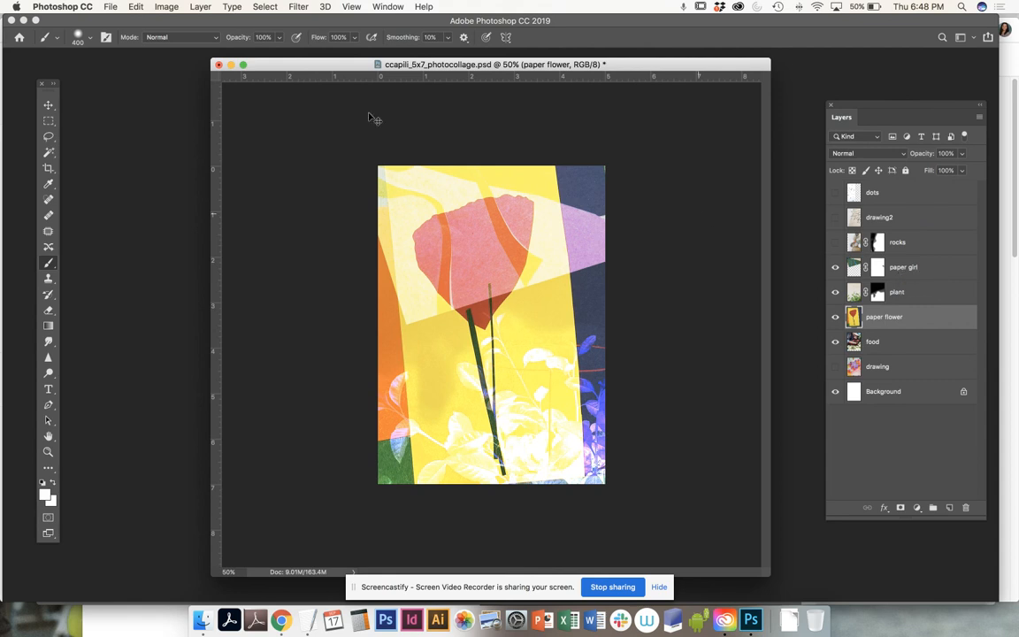
- Save the collage to ccapili_5x7_photocollage.psd, dismissing the save-in-progress warning
left_click(110, 6)
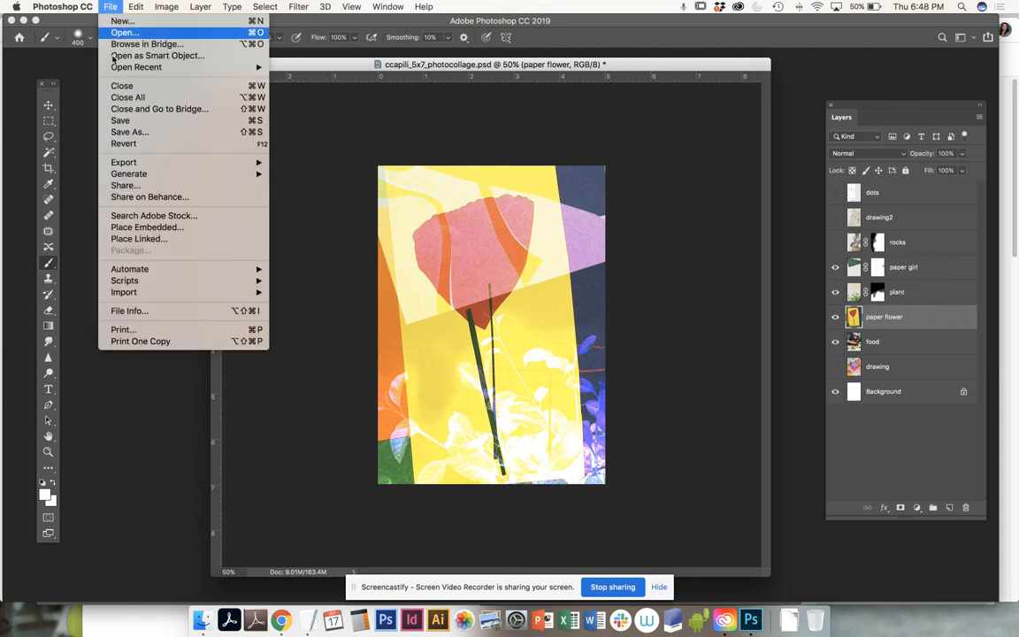
left_click(126, 123)
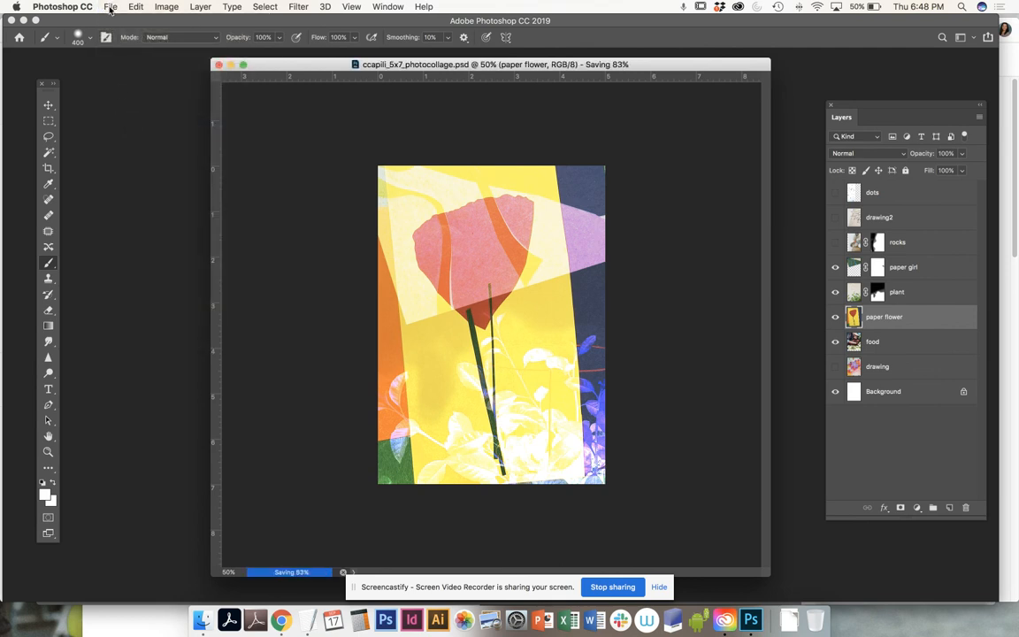
left_click(111, 7)
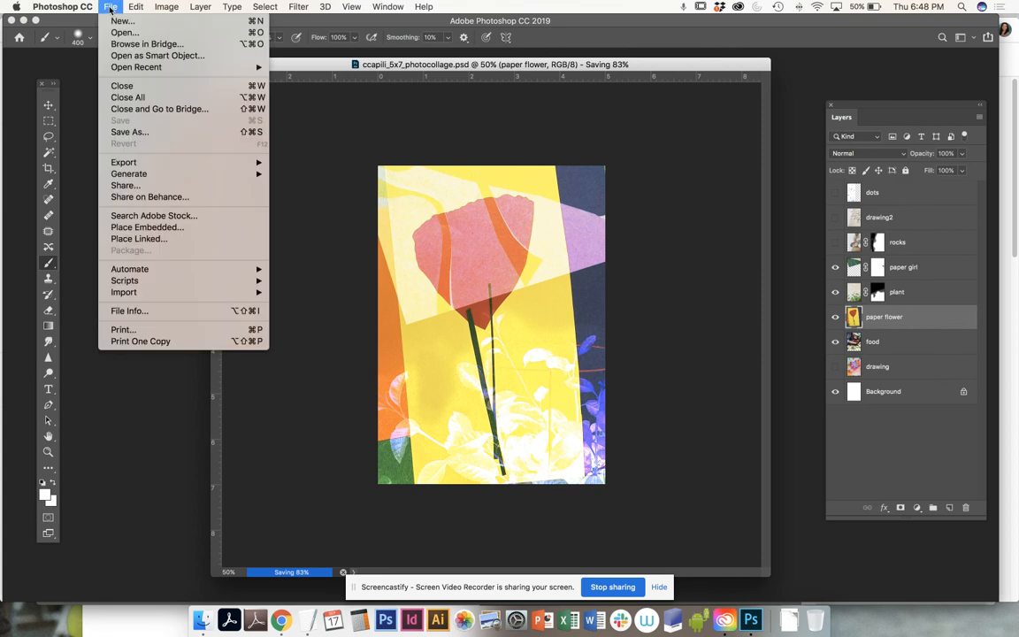
left_click(125, 133)
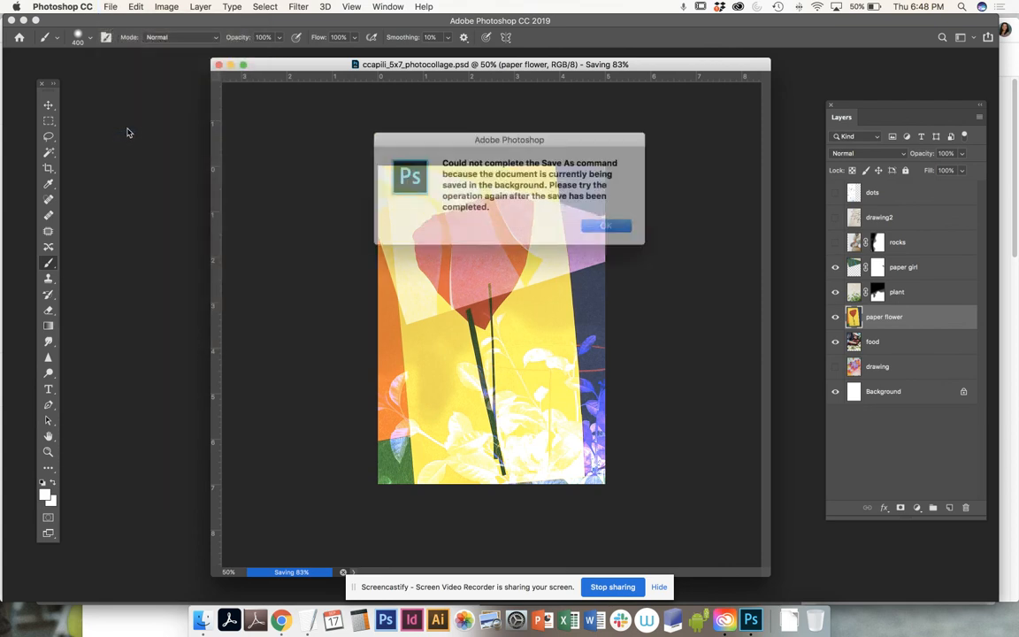
left_click(608, 227)
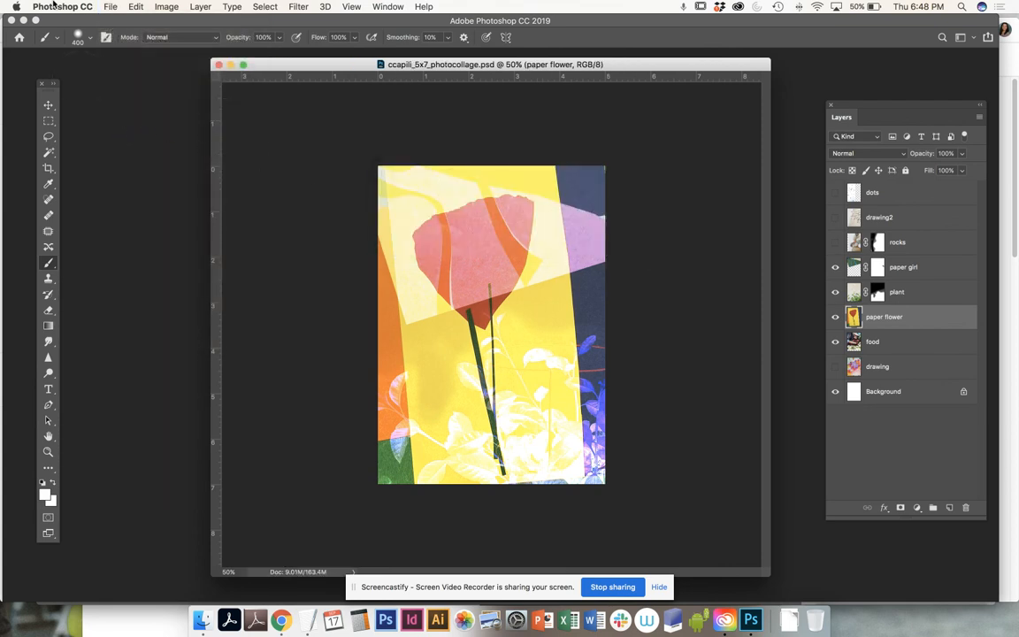
left_click(110, 7)
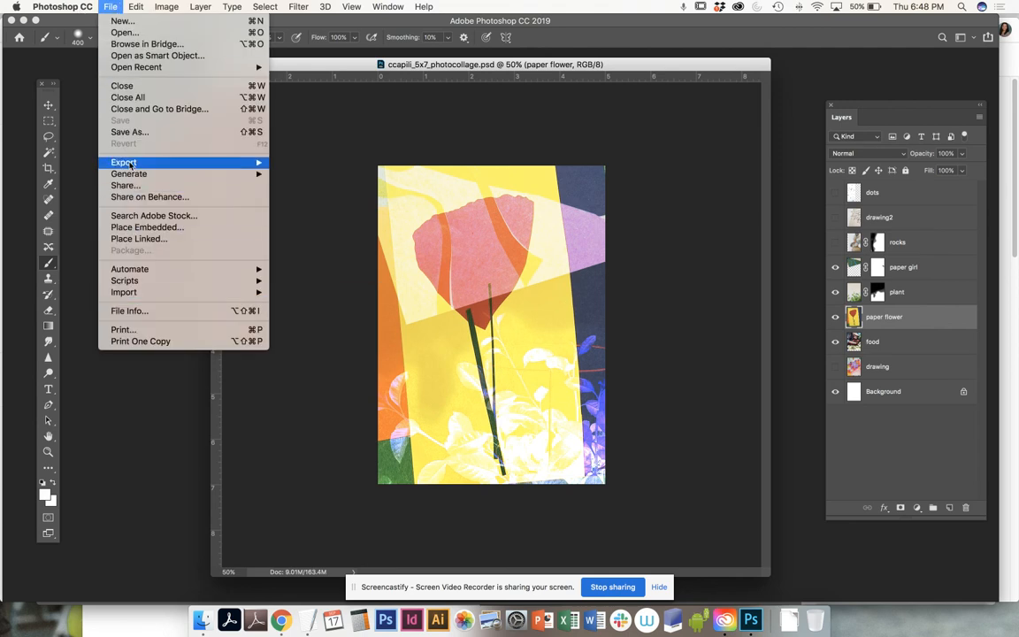
- Save a layer-free TIFF copy as ccapili_5x7_photocollage.tif with LZW compression
left_click(129, 132)
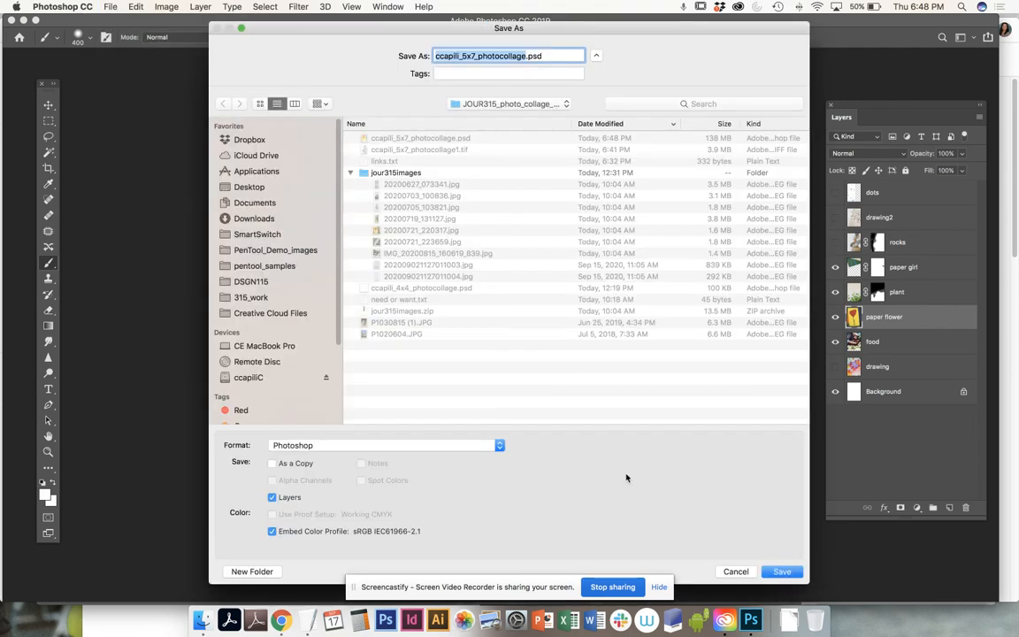
left_click(324, 445)
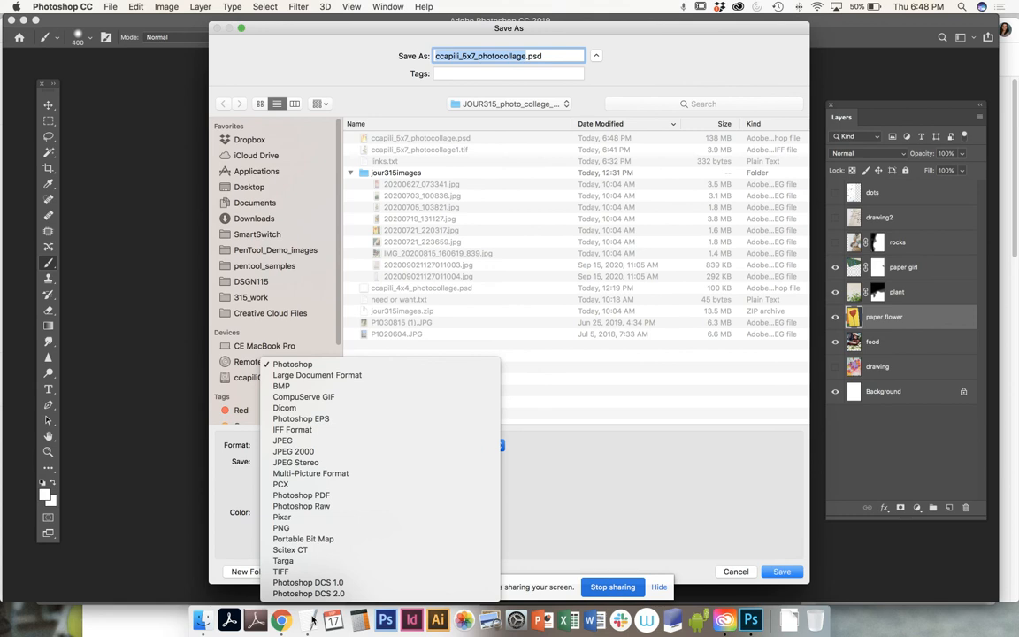
left_click(282, 572)
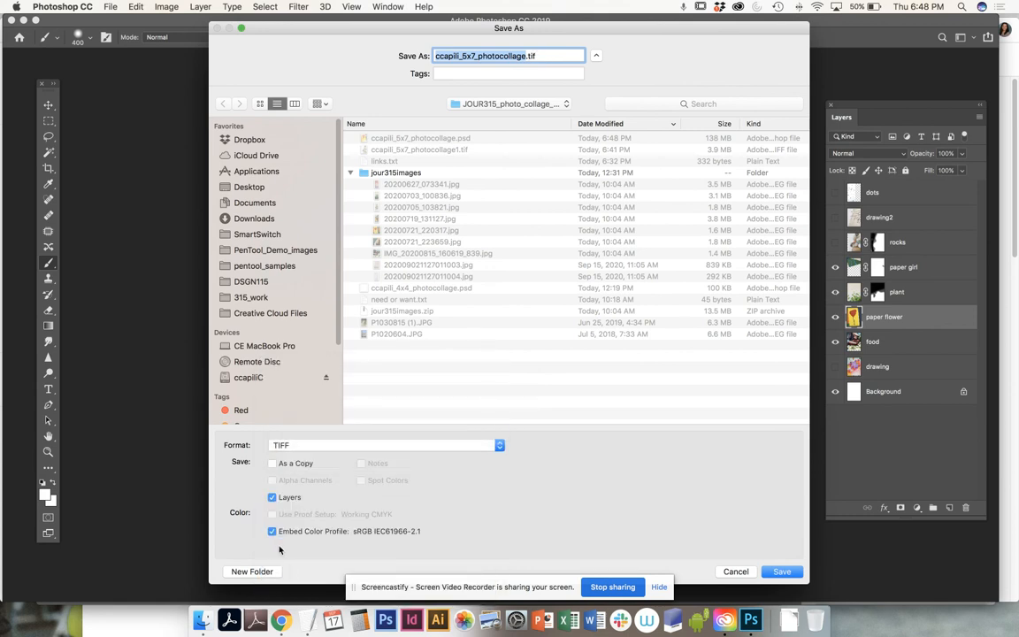
left_click(272, 498)
left_click(783, 572)
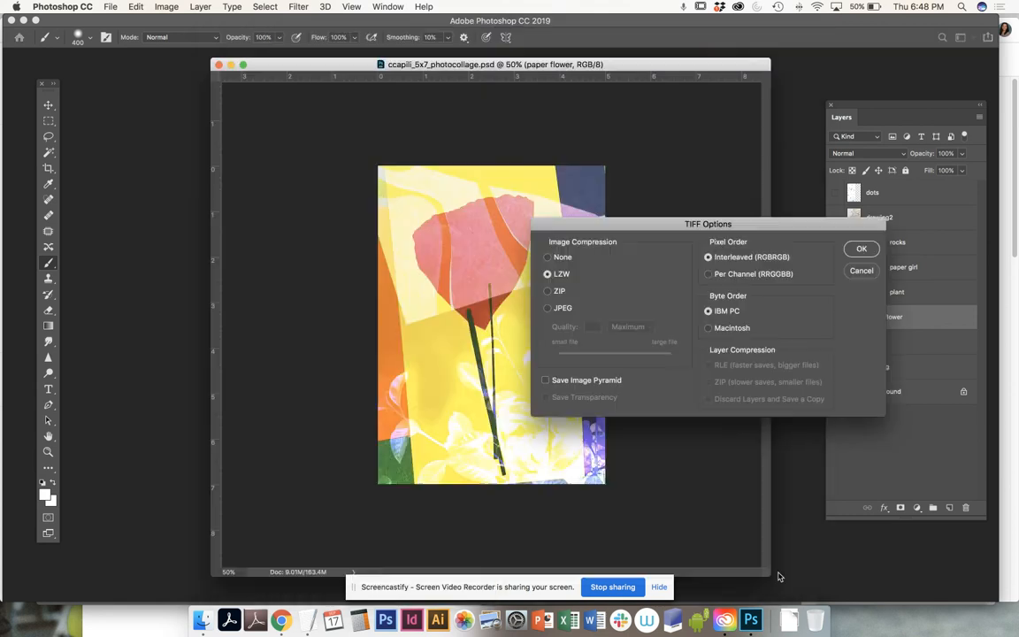
left_click(861, 249)
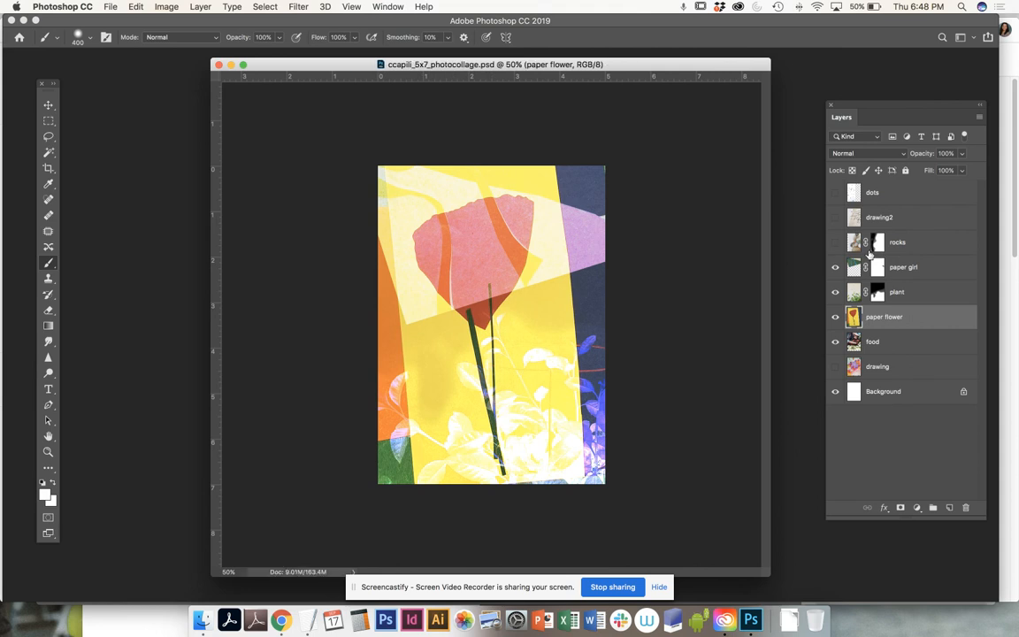